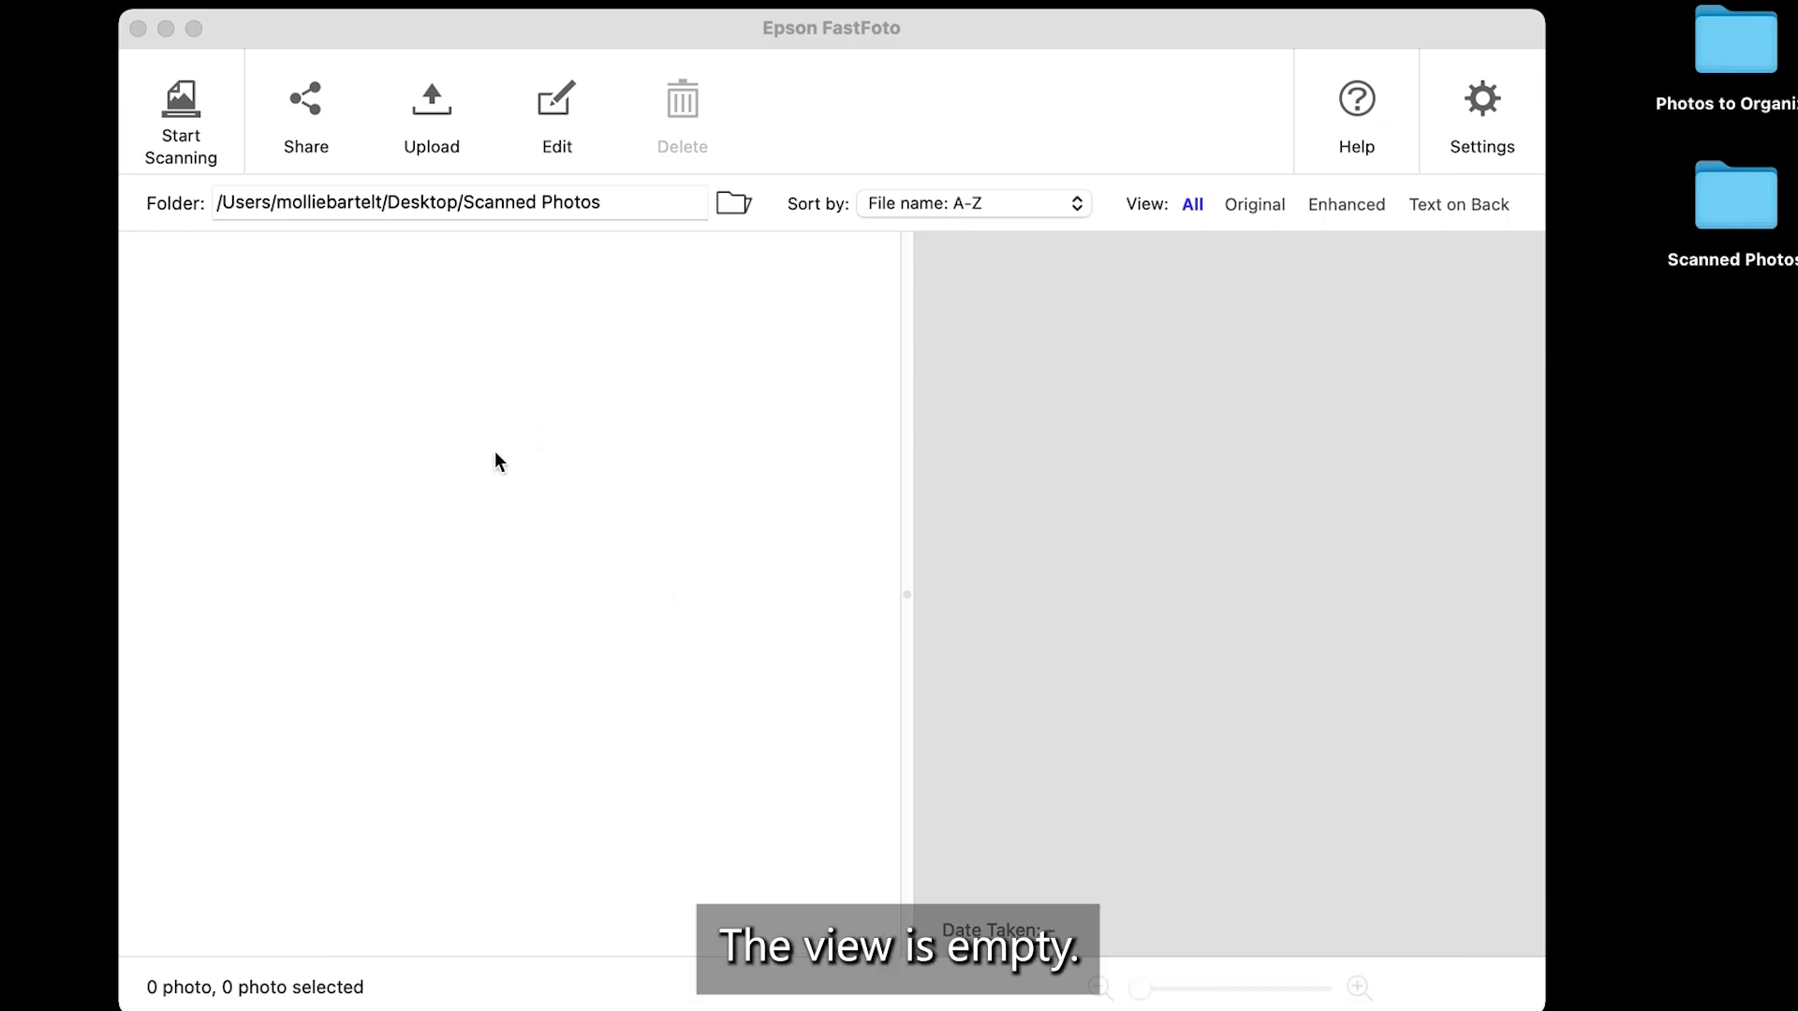
Open the Organization settings and the folder picker for the scan save location.
{"action": "left_click", "coordinate": [1482, 107]}
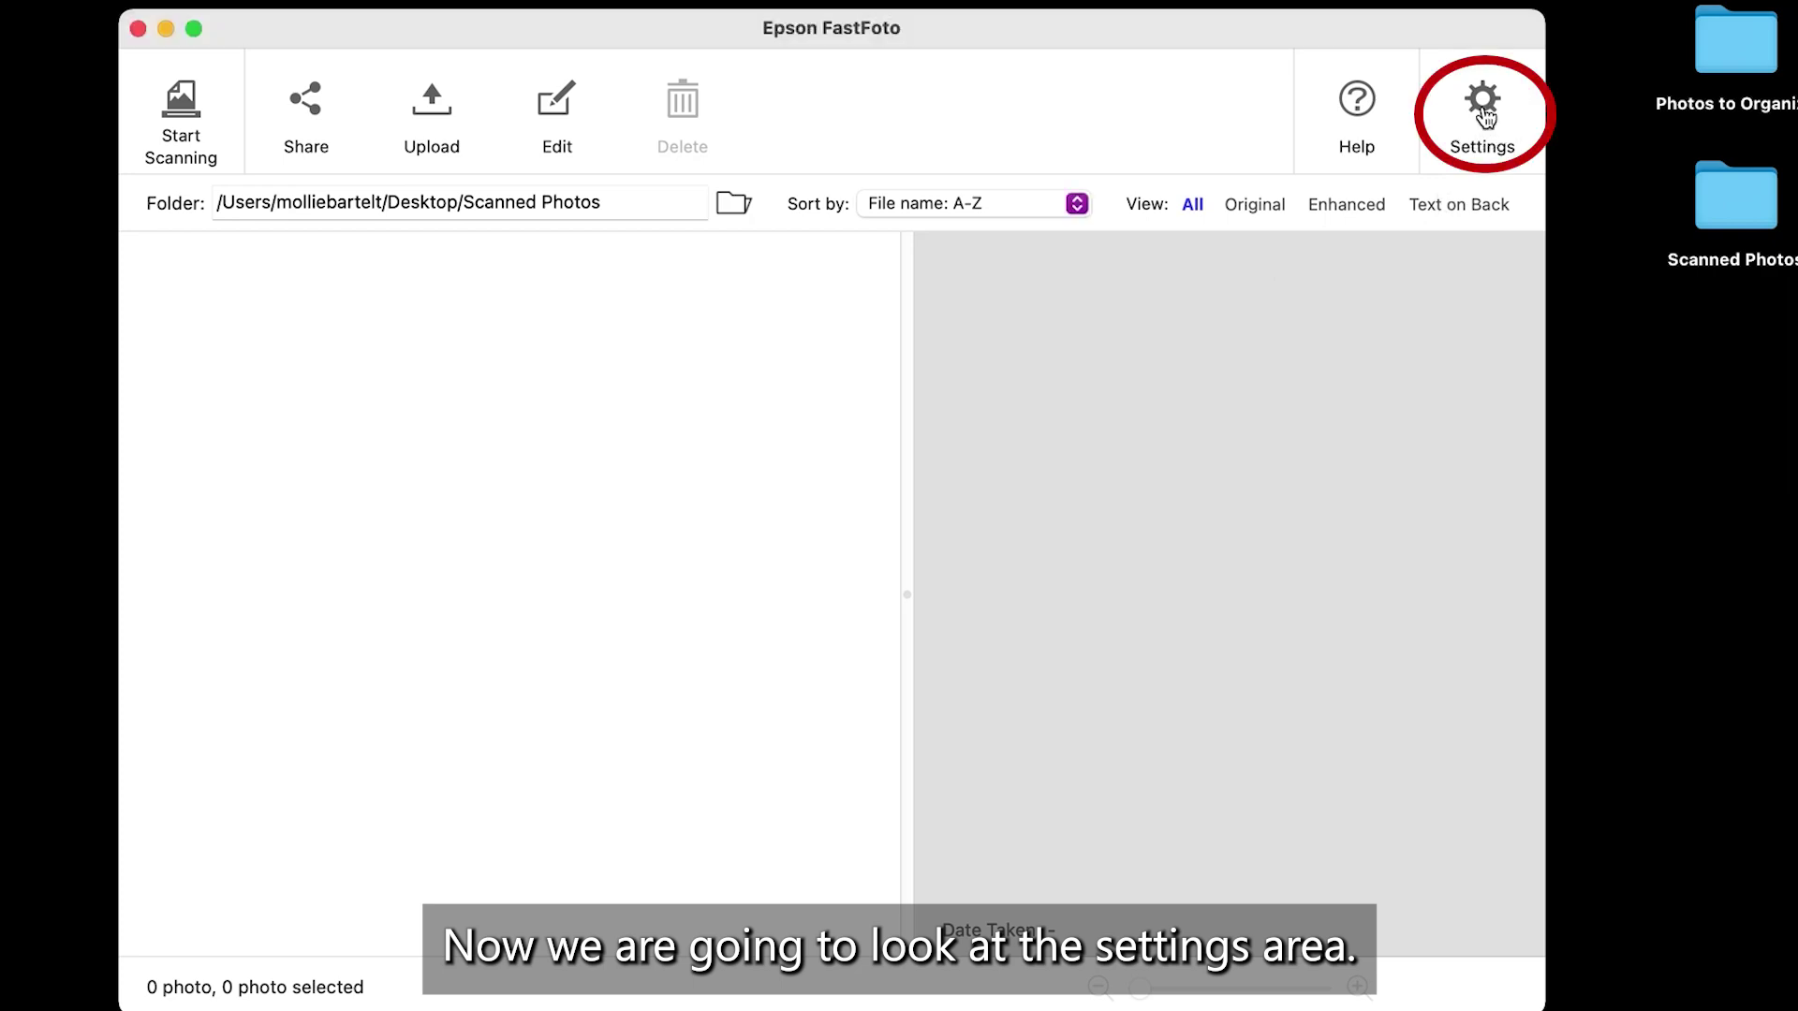
{"action": "left_click", "coordinate": [1484, 111]}
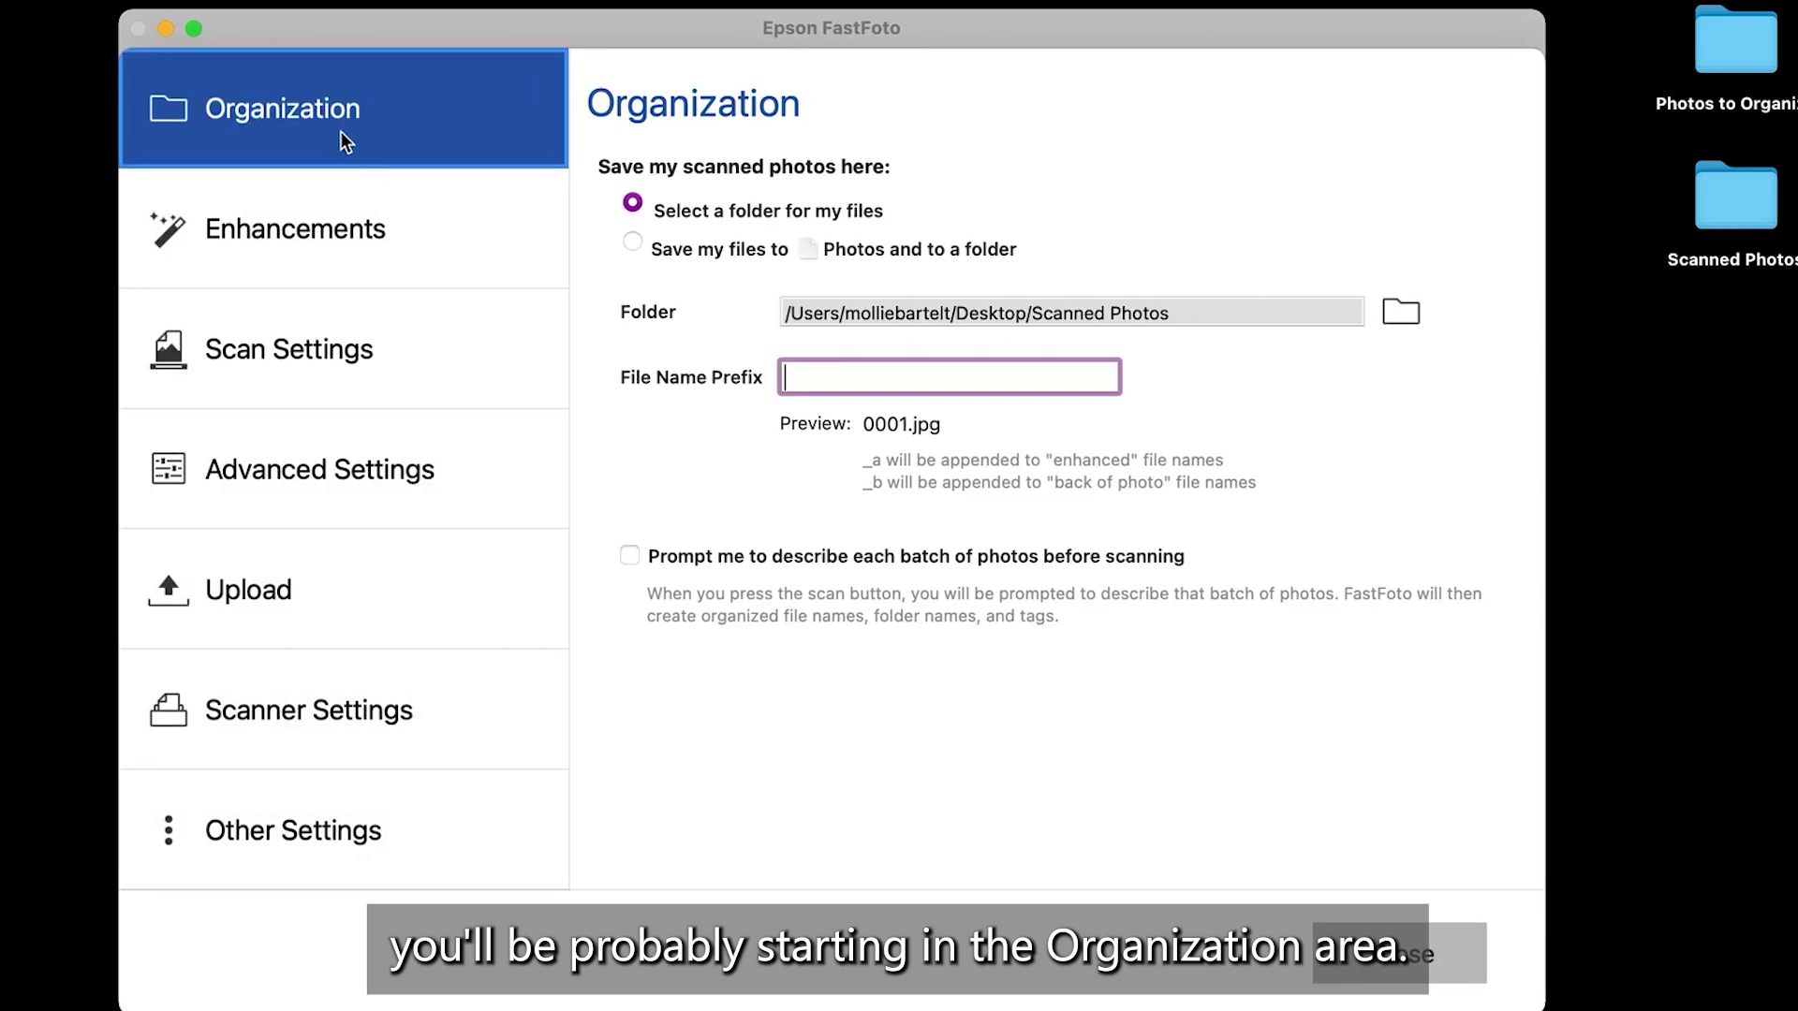
{"action": "left_click", "coordinate": [824, 155]}
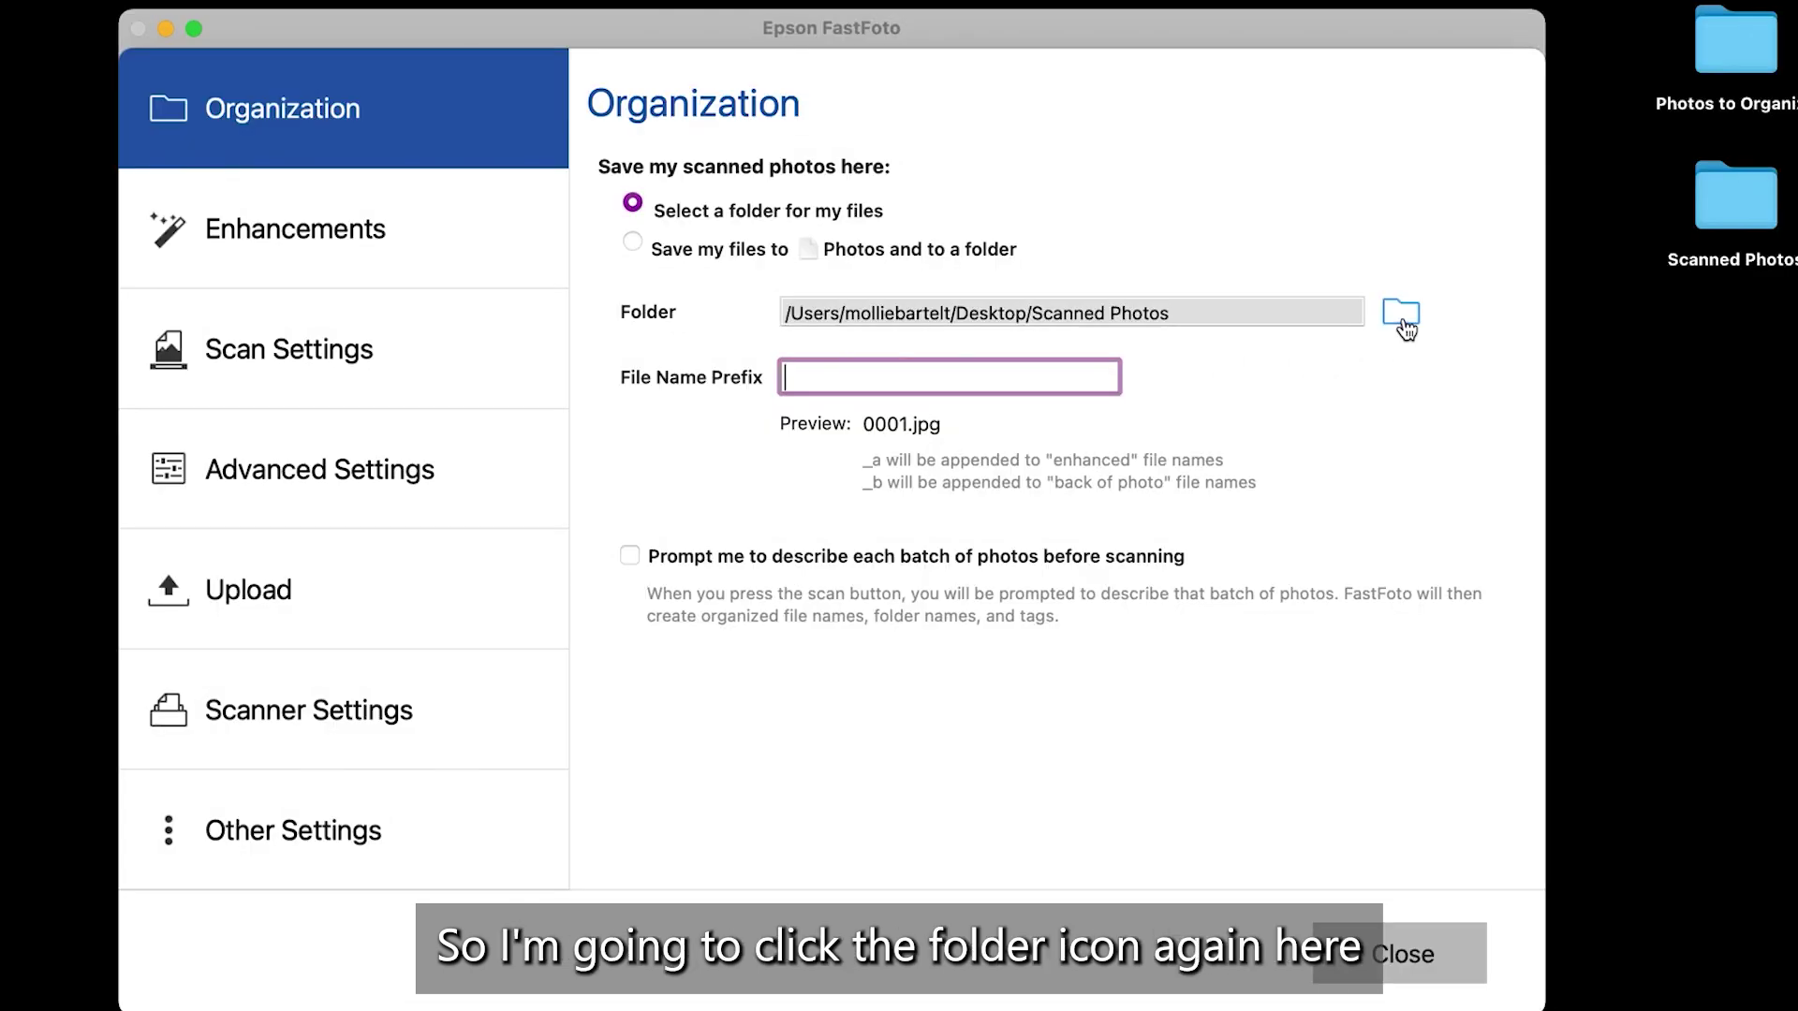
{"action": "left_click", "coordinate": [1401, 316]}
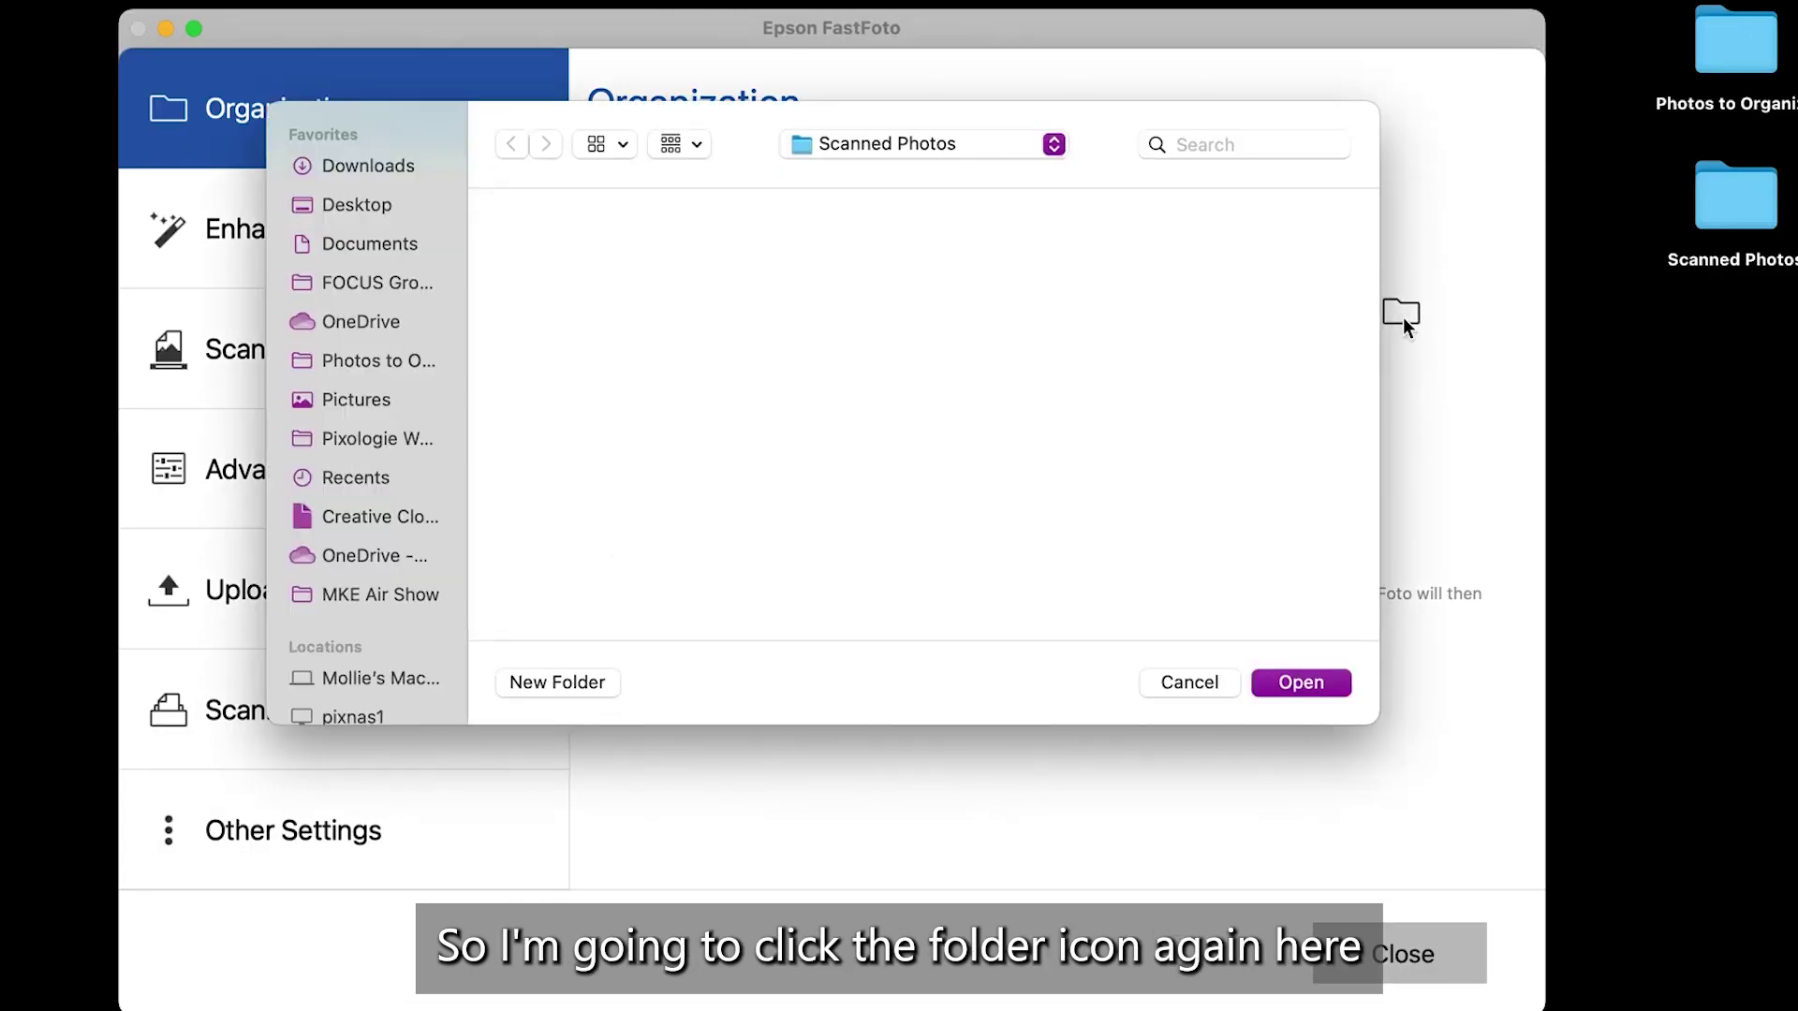
Create a '1990-05 Our Wedding' folder in Scanned Photos and select it as the save folder.
{"action": "left_click", "coordinate": [562, 683]}
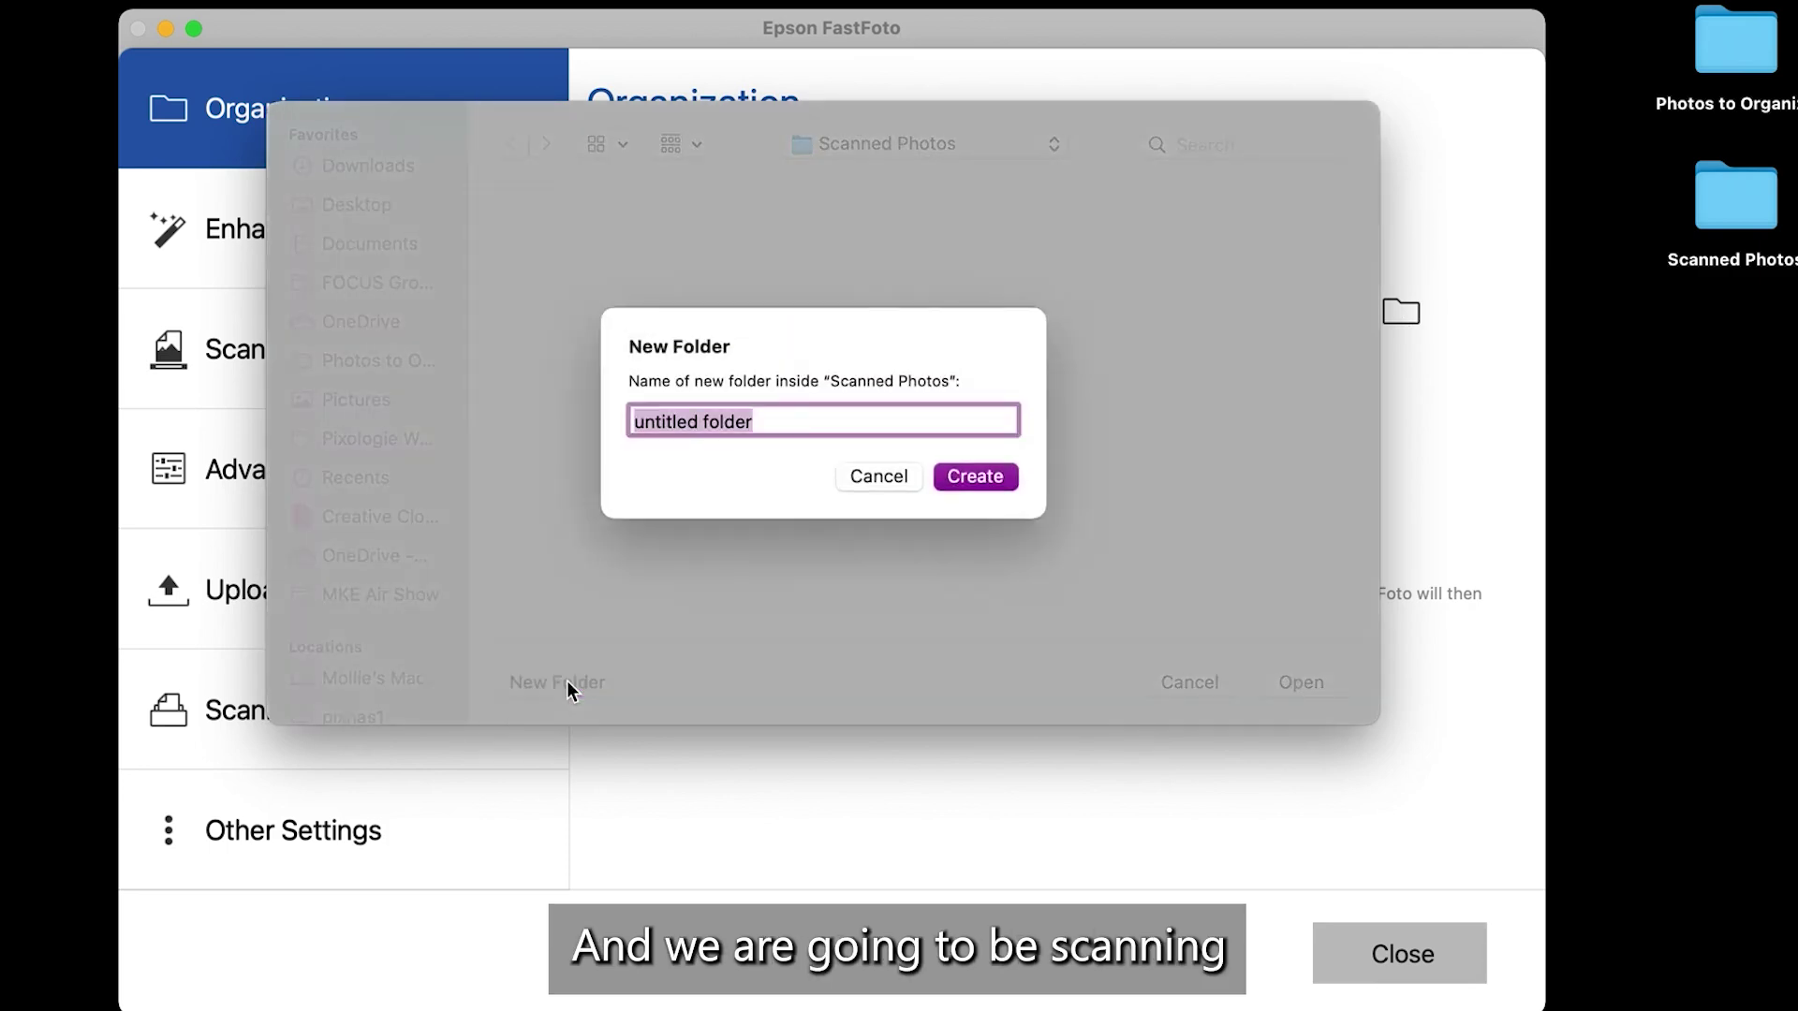
{"action": "type", "text": "1990"}
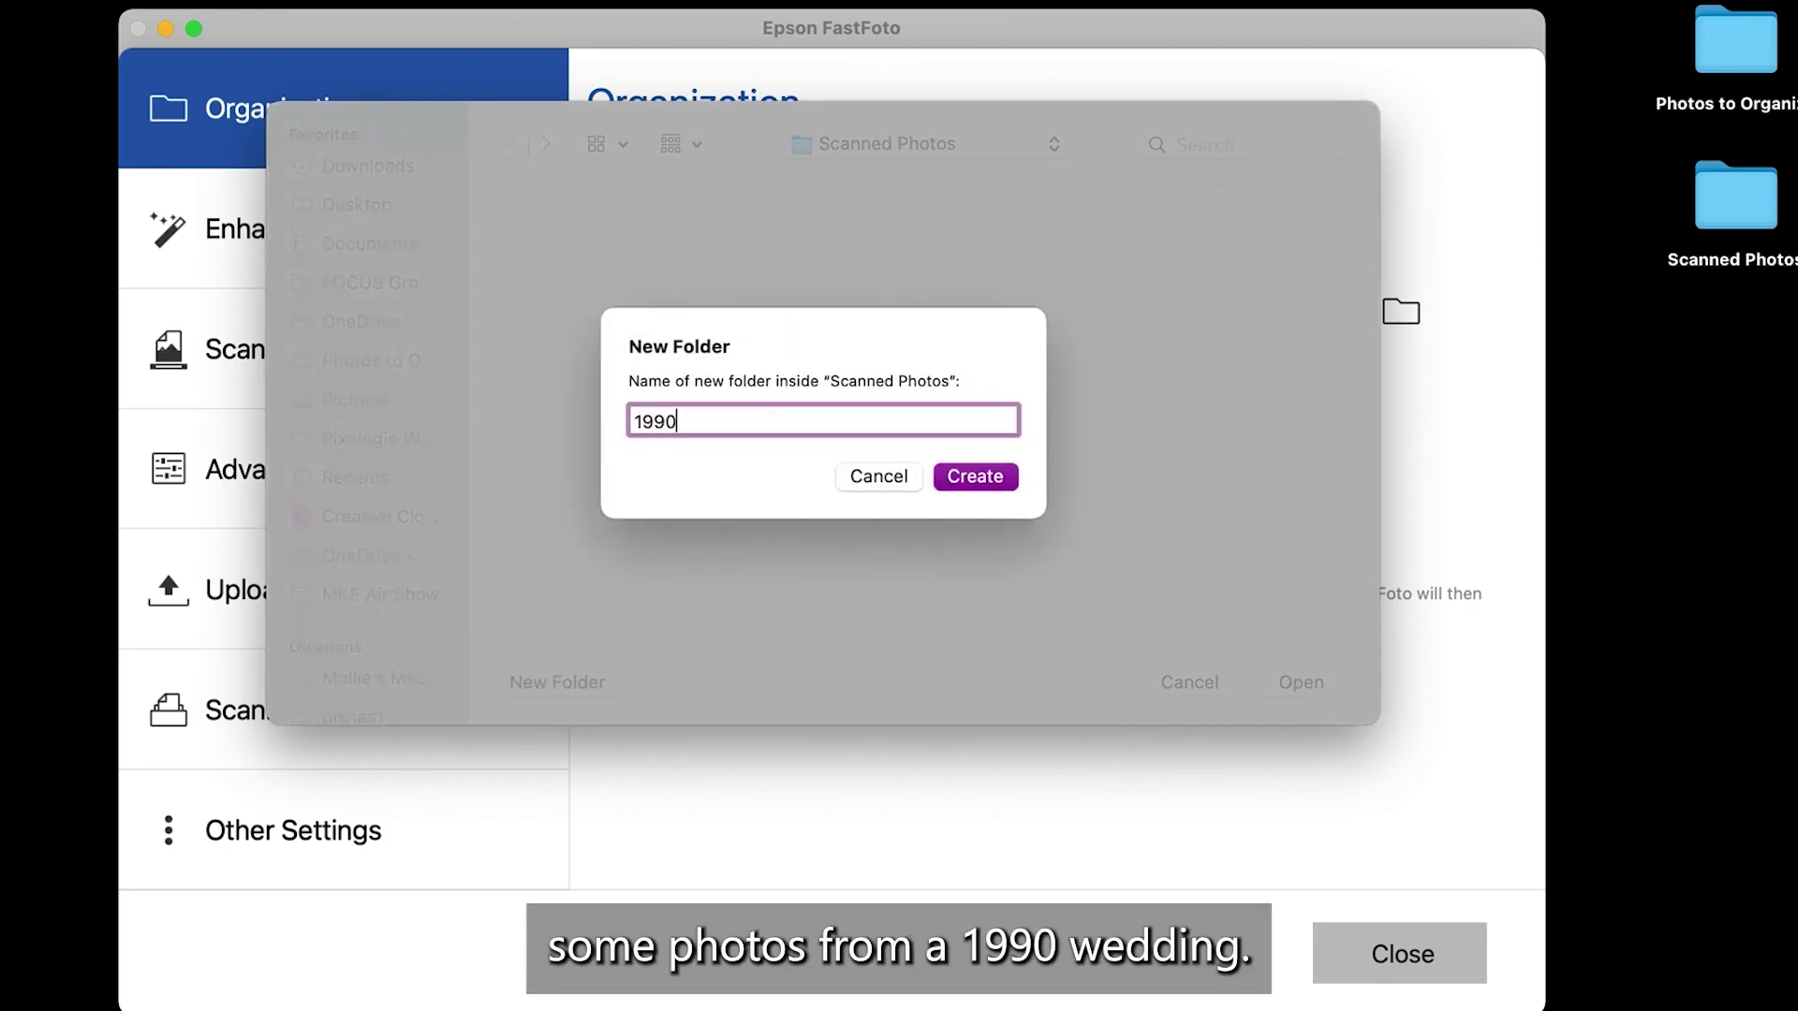
{"action": "type", "text": "-0"}
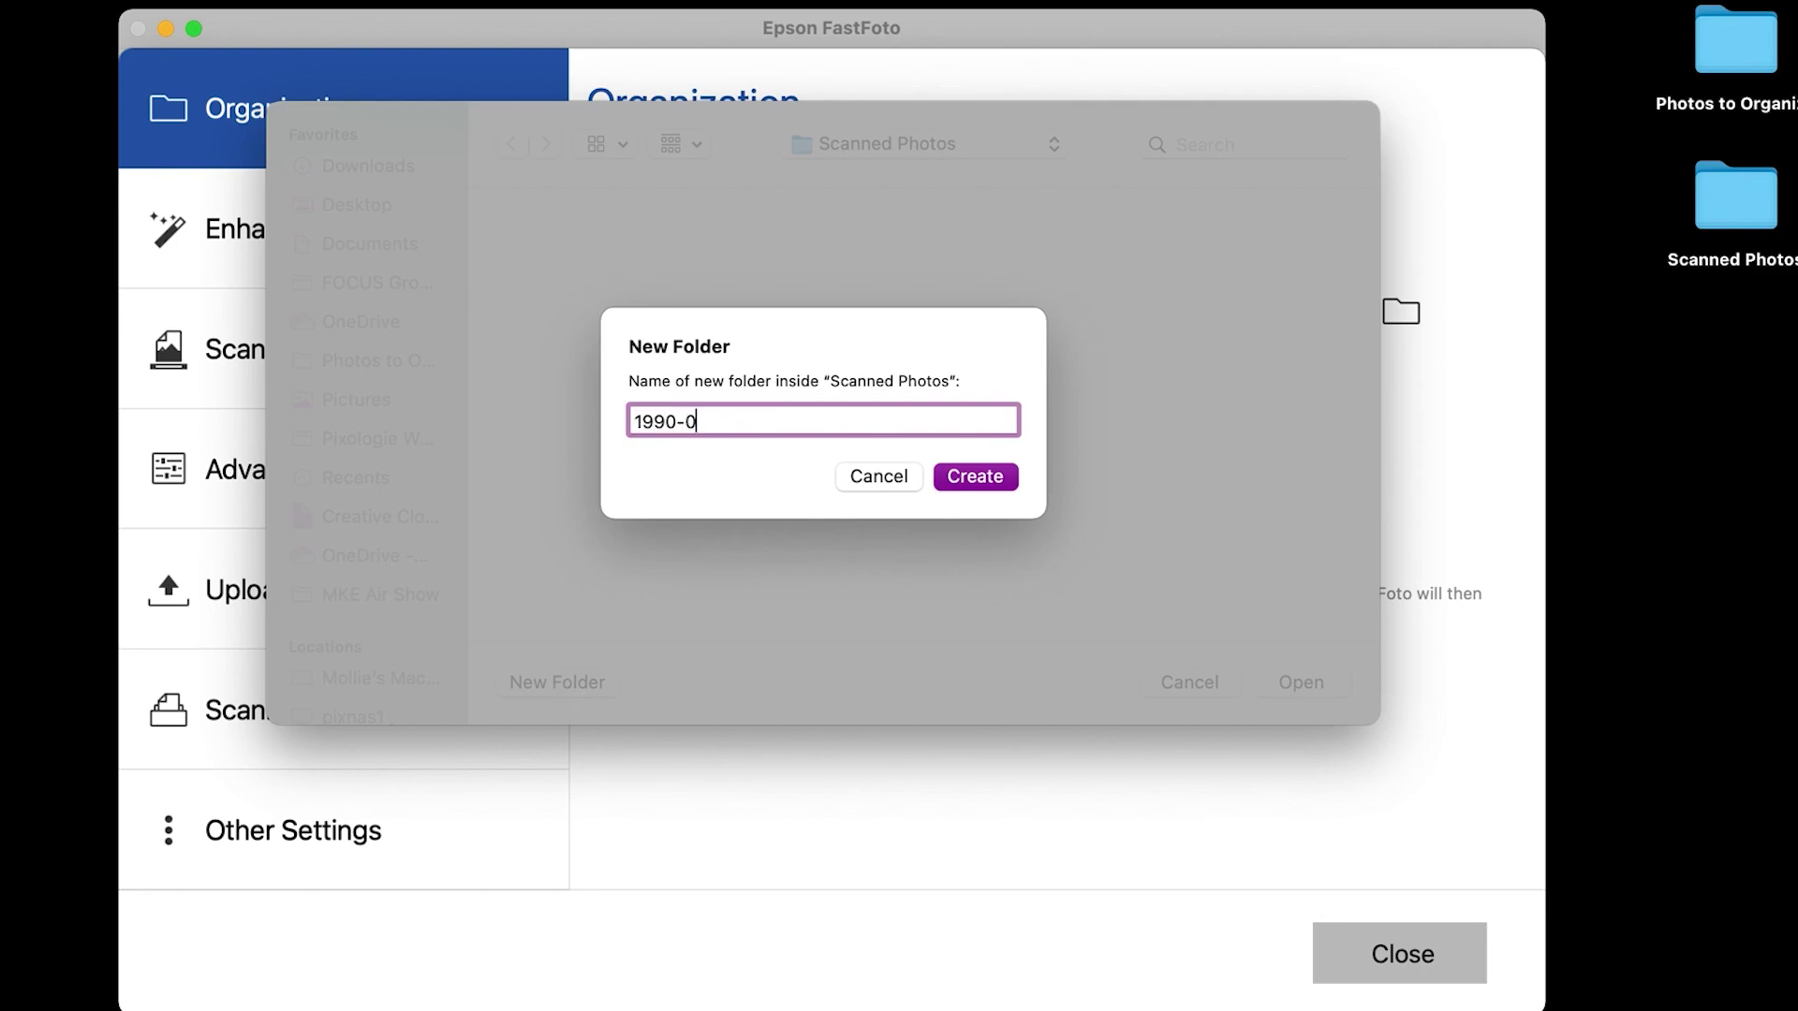
{"action": "type", "text": "5 Our"}
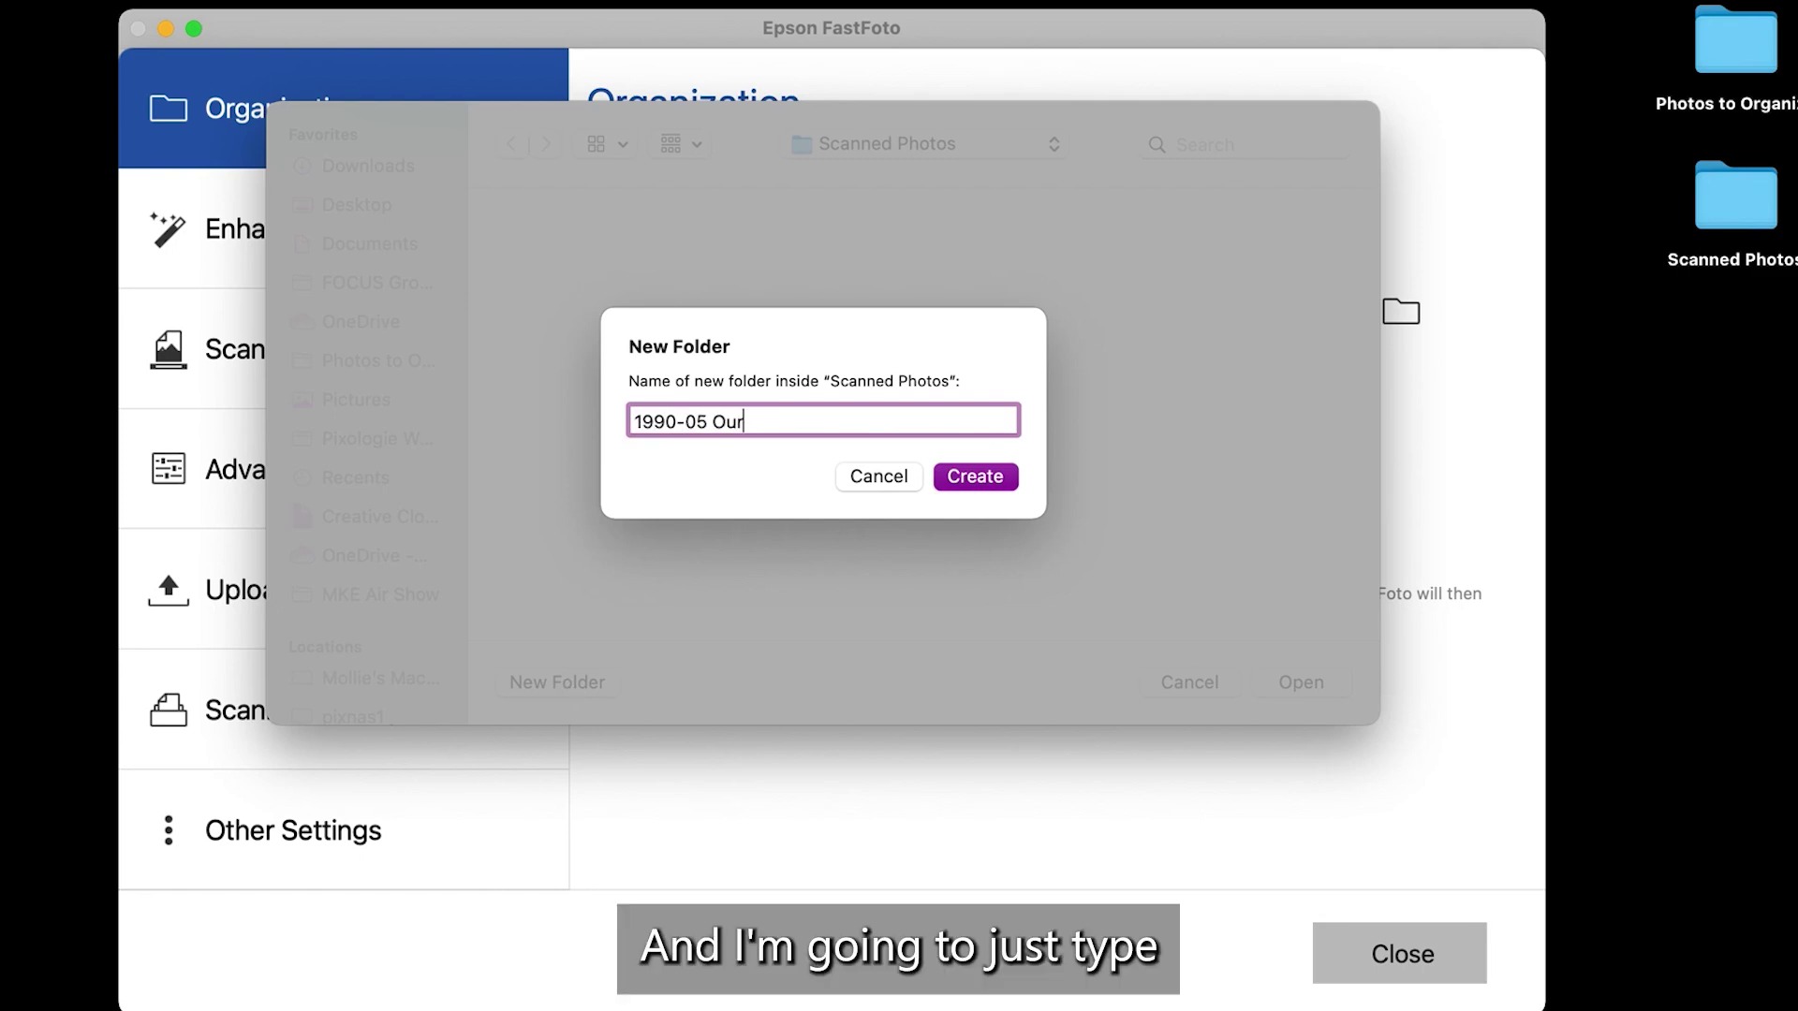
{"action": "type", "text": " Weddin"}
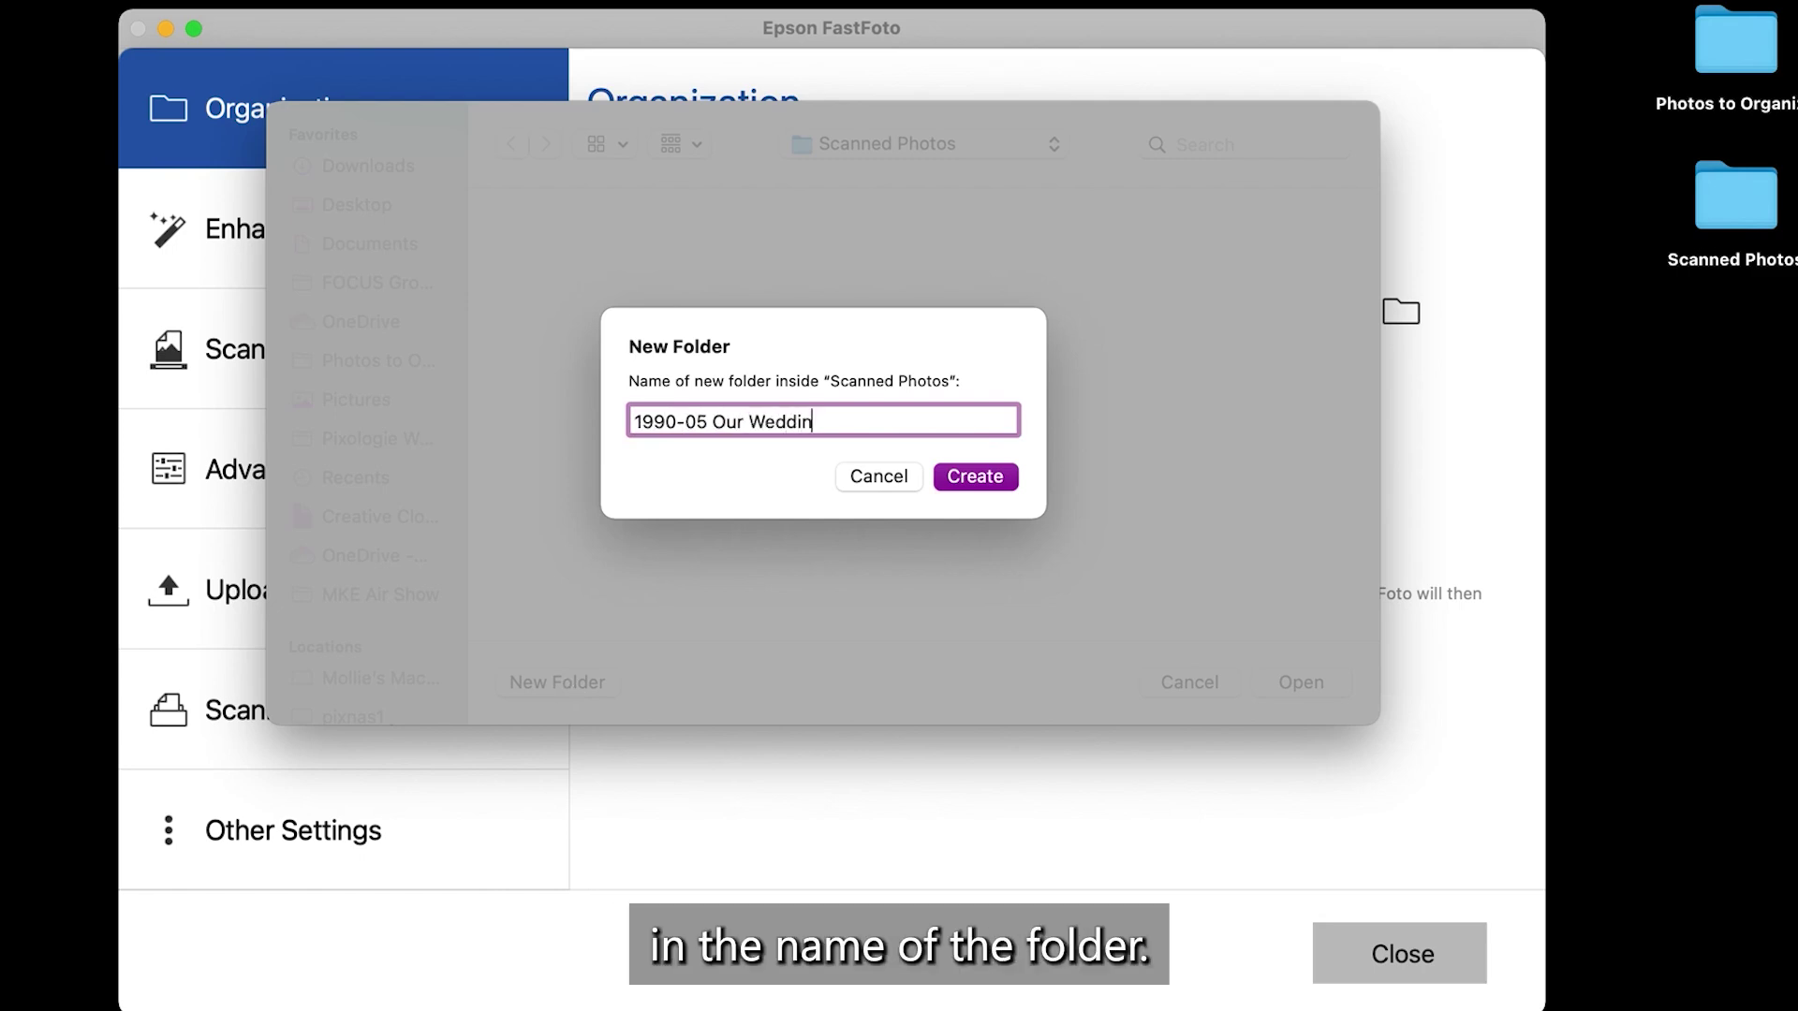
{"action": "type", "text": "g"}
{"action": "left_click_drag", "start_coordinate": [836, 422], "coordinate": [599, 433]}
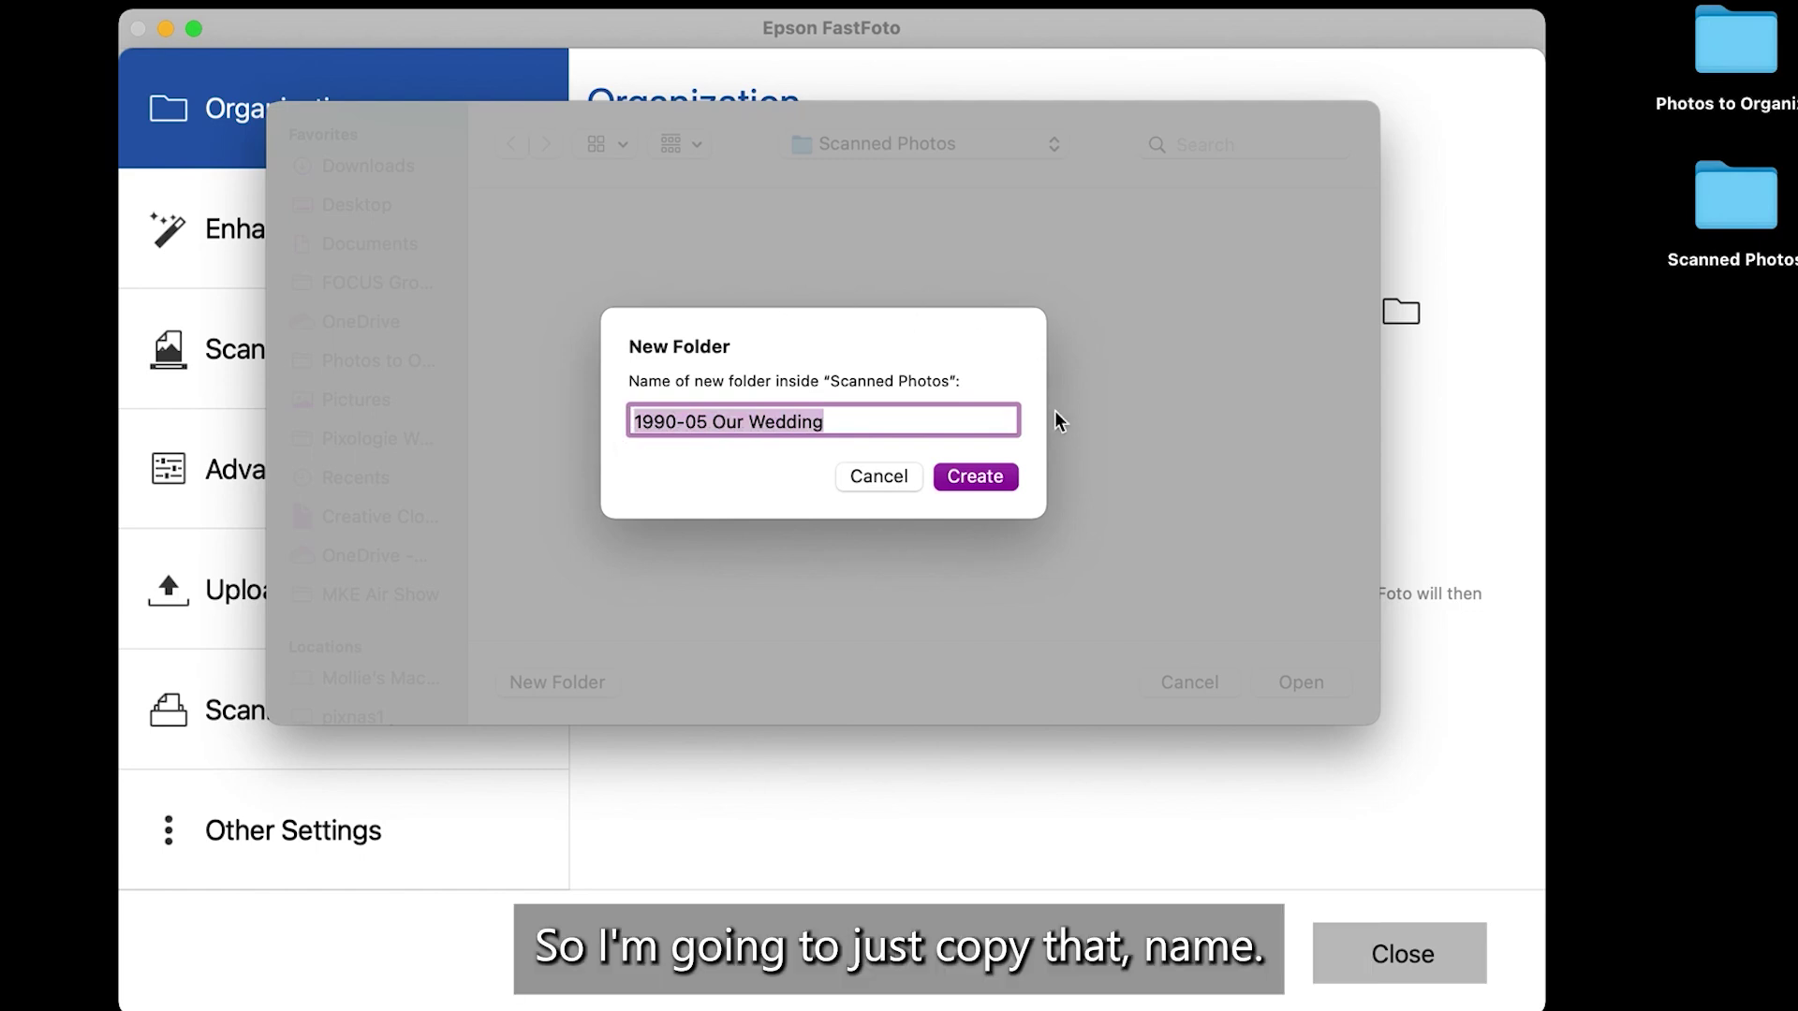
{"action": "left_click", "coordinate": [976, 477]}
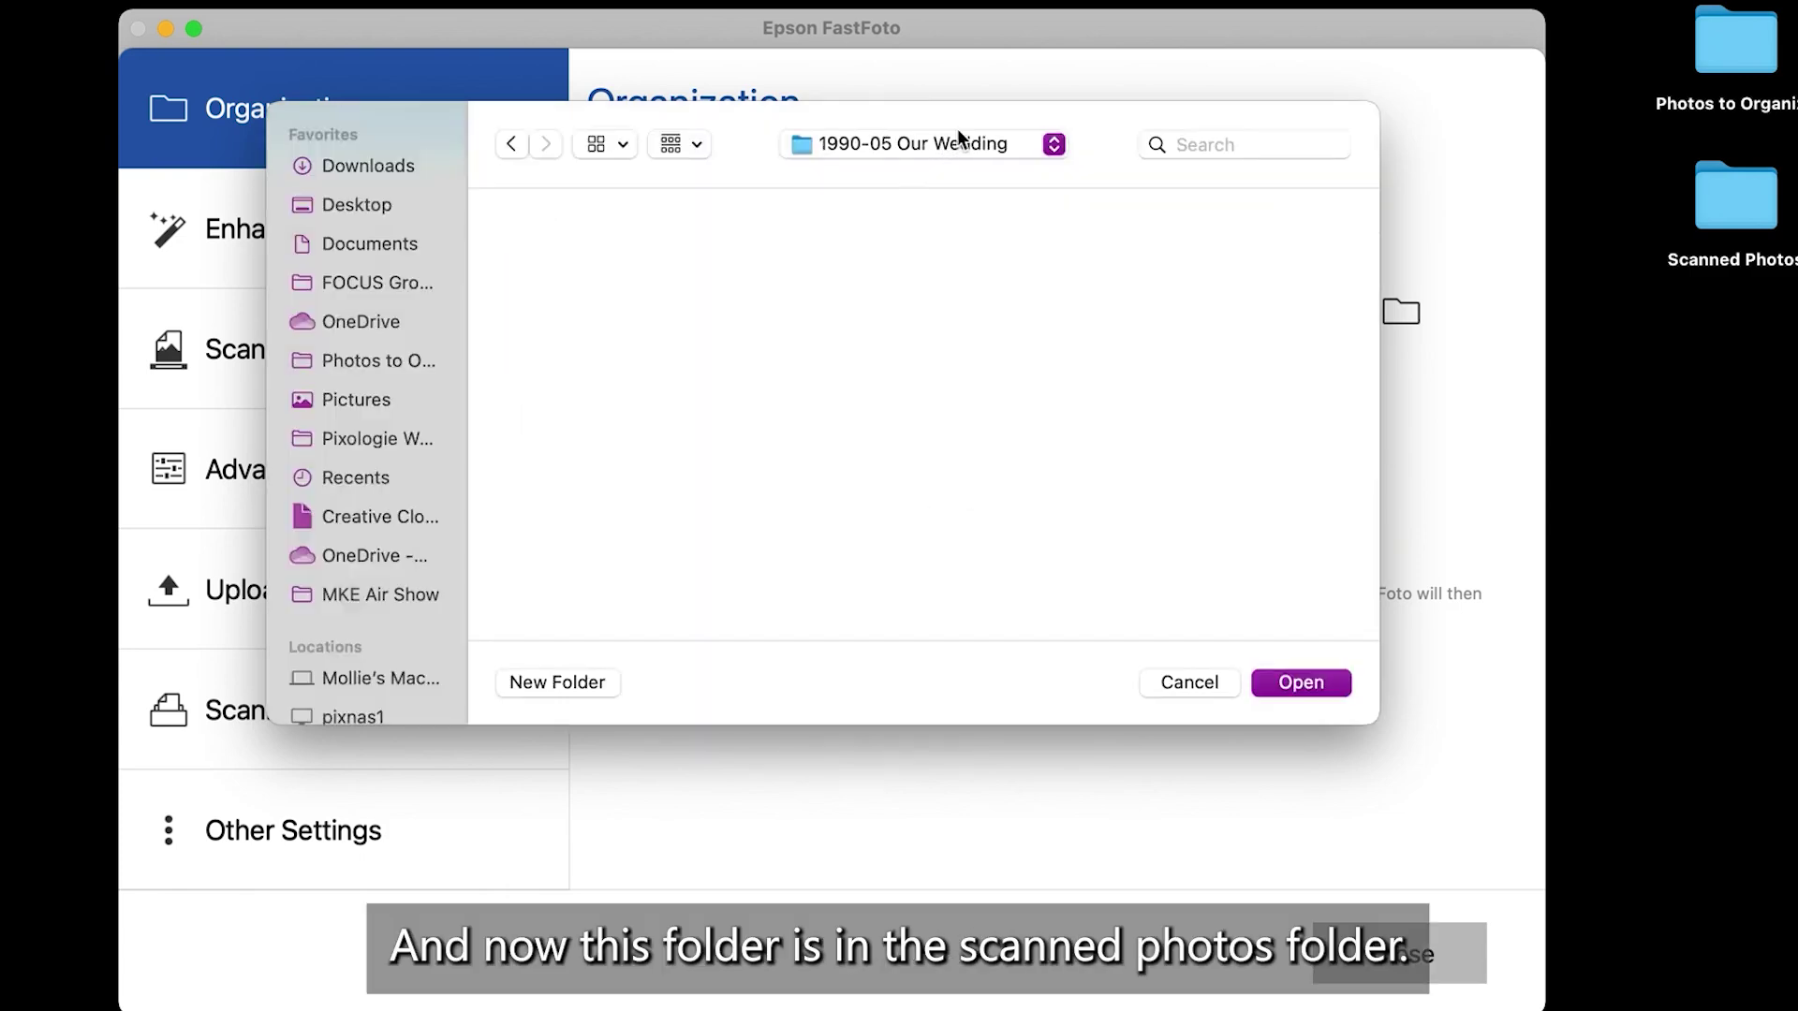
{"action": "left_click", "coordinate": [969, 137]}
{"action": "left_click", "coordinate": [966, 176]}
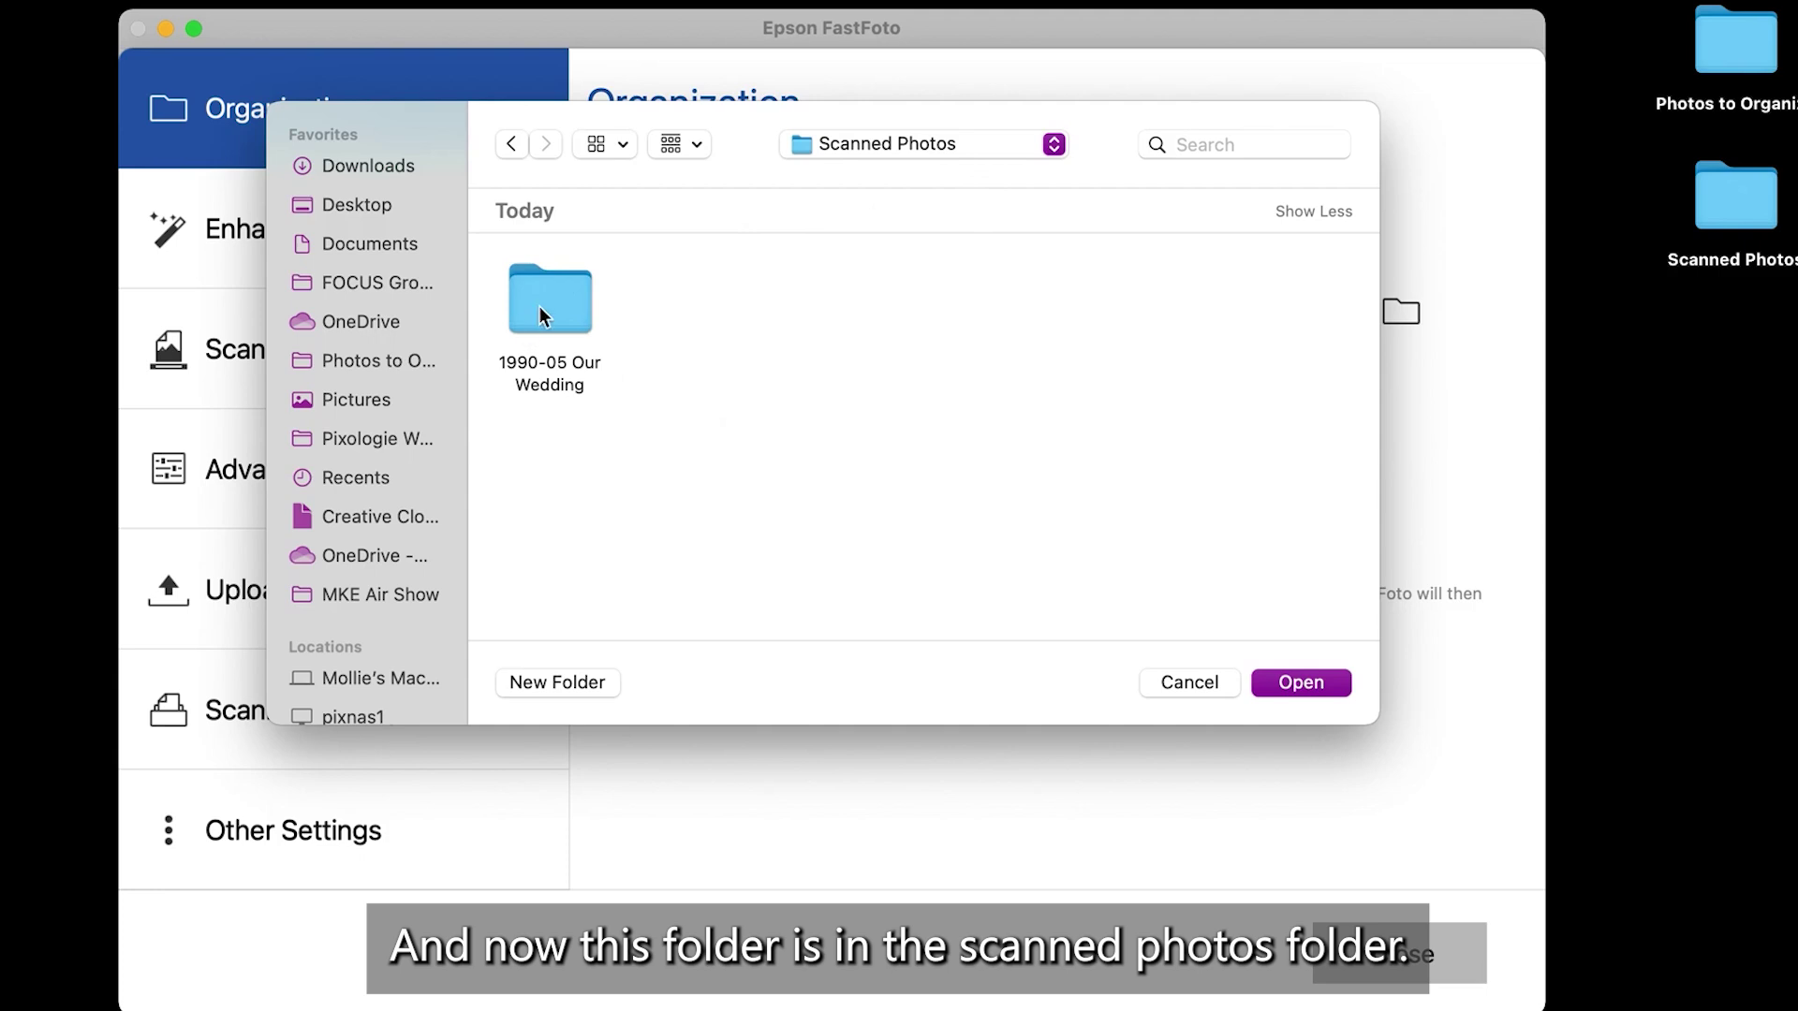
{"action": "double_click", "coordinate": [564, 298]}
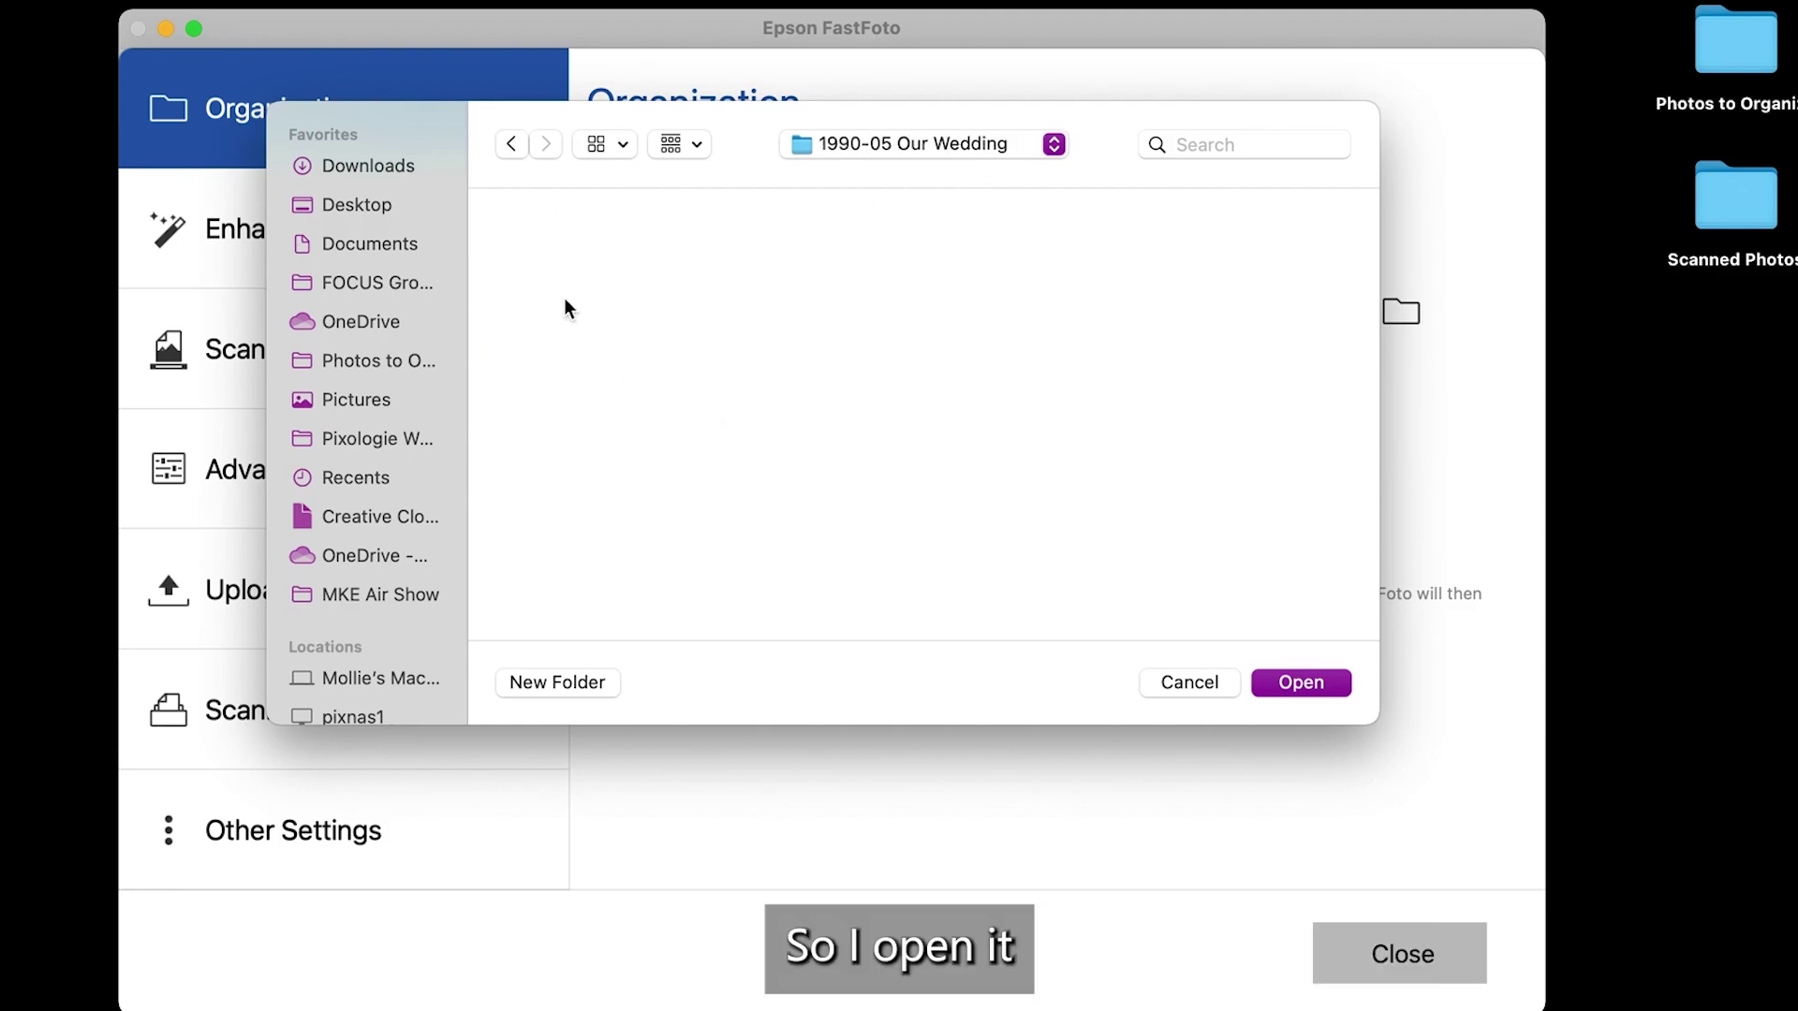
{"action": "left_click", "coordinate": [1301, 682]}
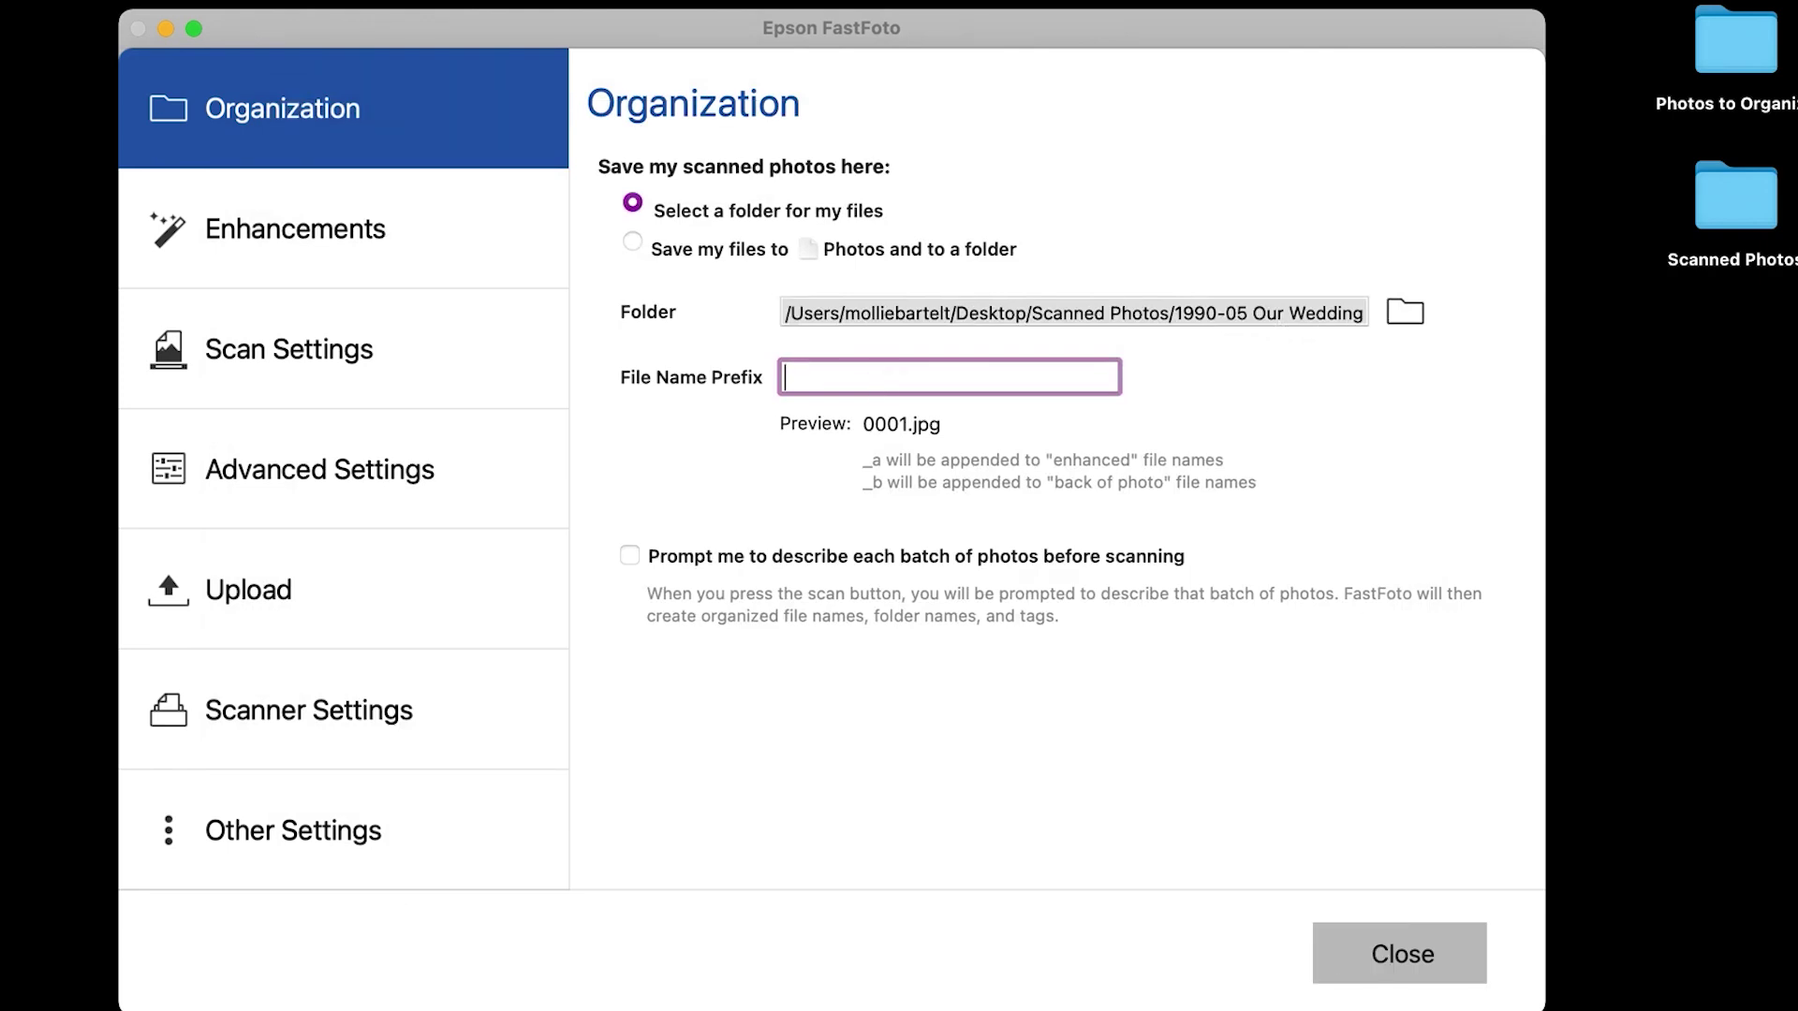
Enter '1990-05 Our Wedding' as the file name prefix.
{"action": "type", "text": "1990-0"}
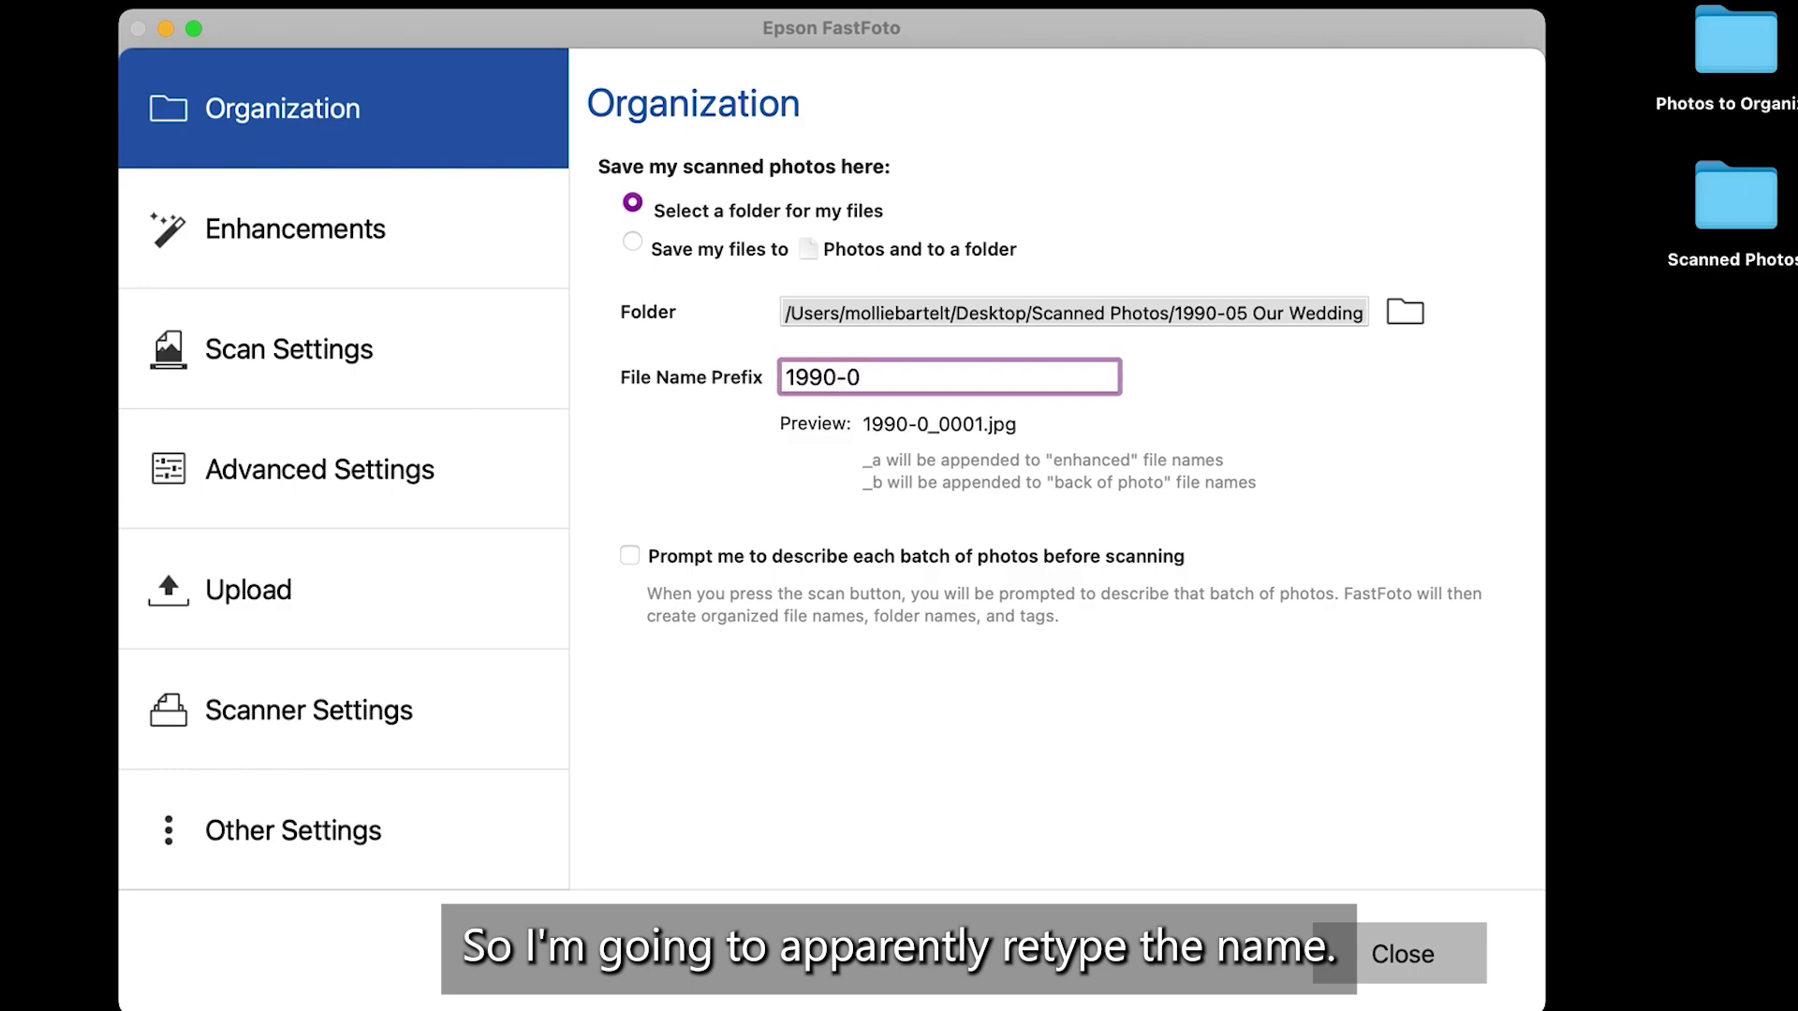
{"action": "type", "text": "5 "}
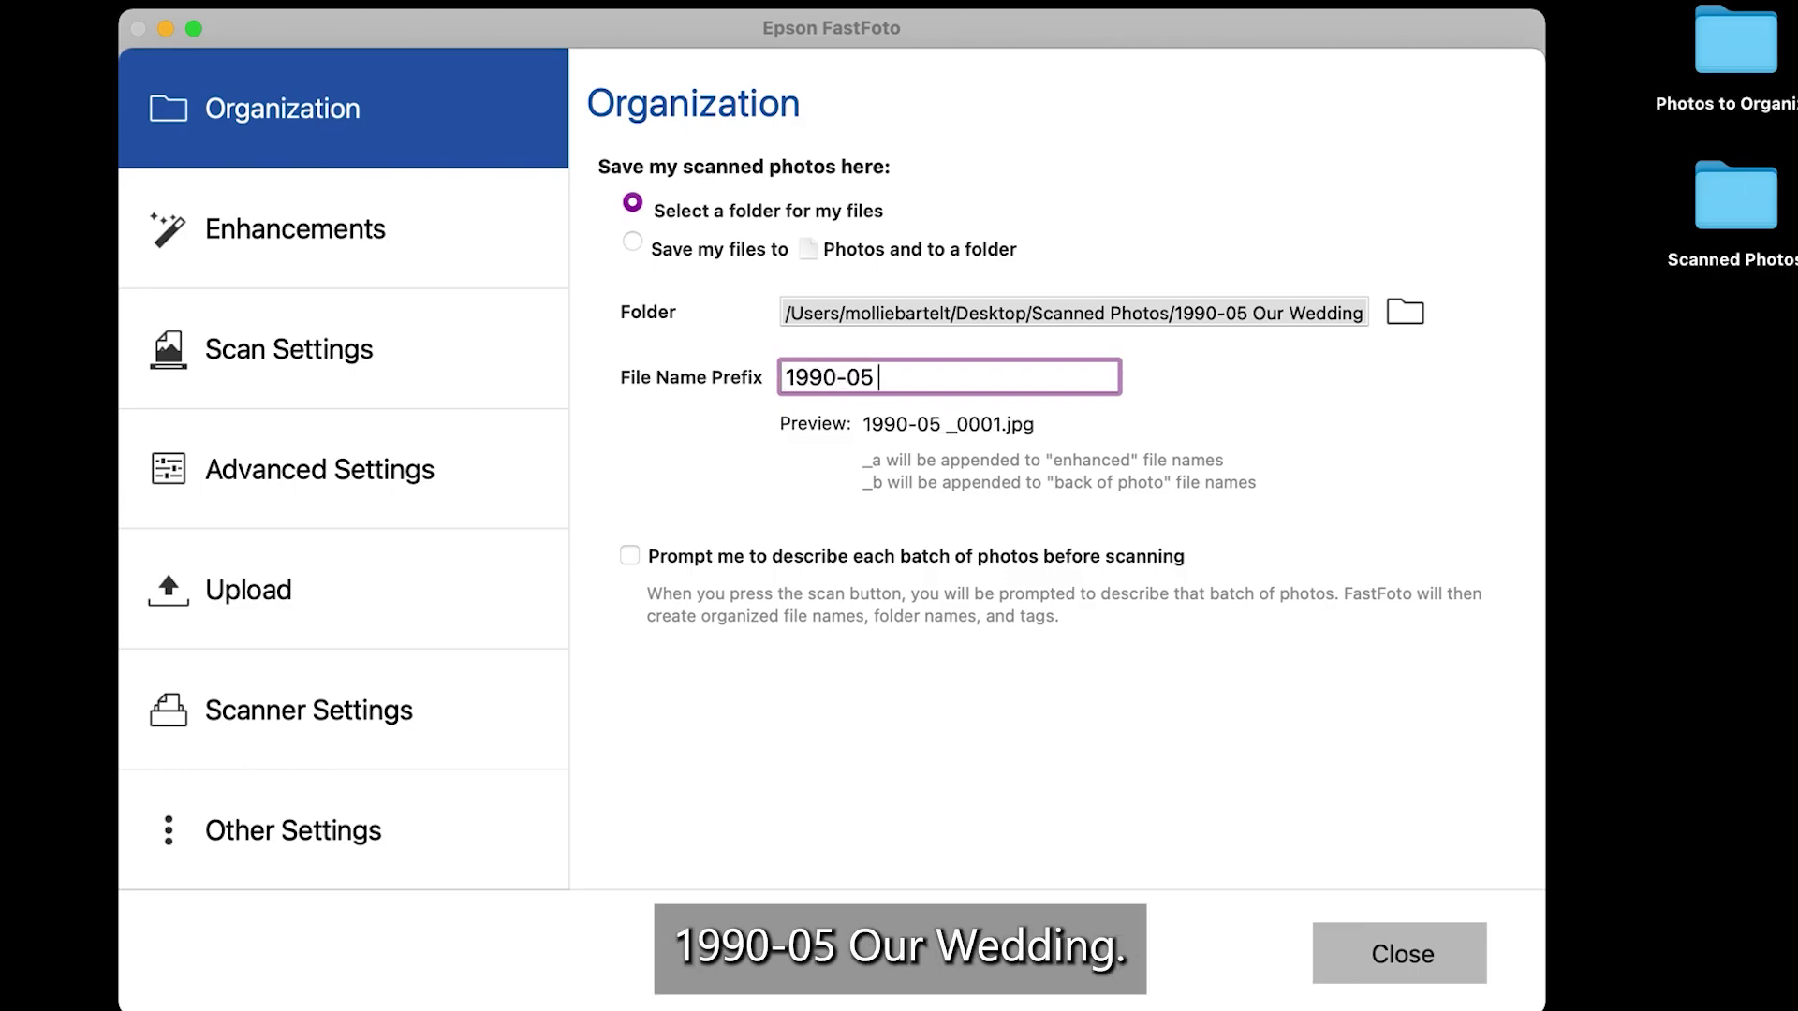
{"action": "type", "text": "Our Wedding"}
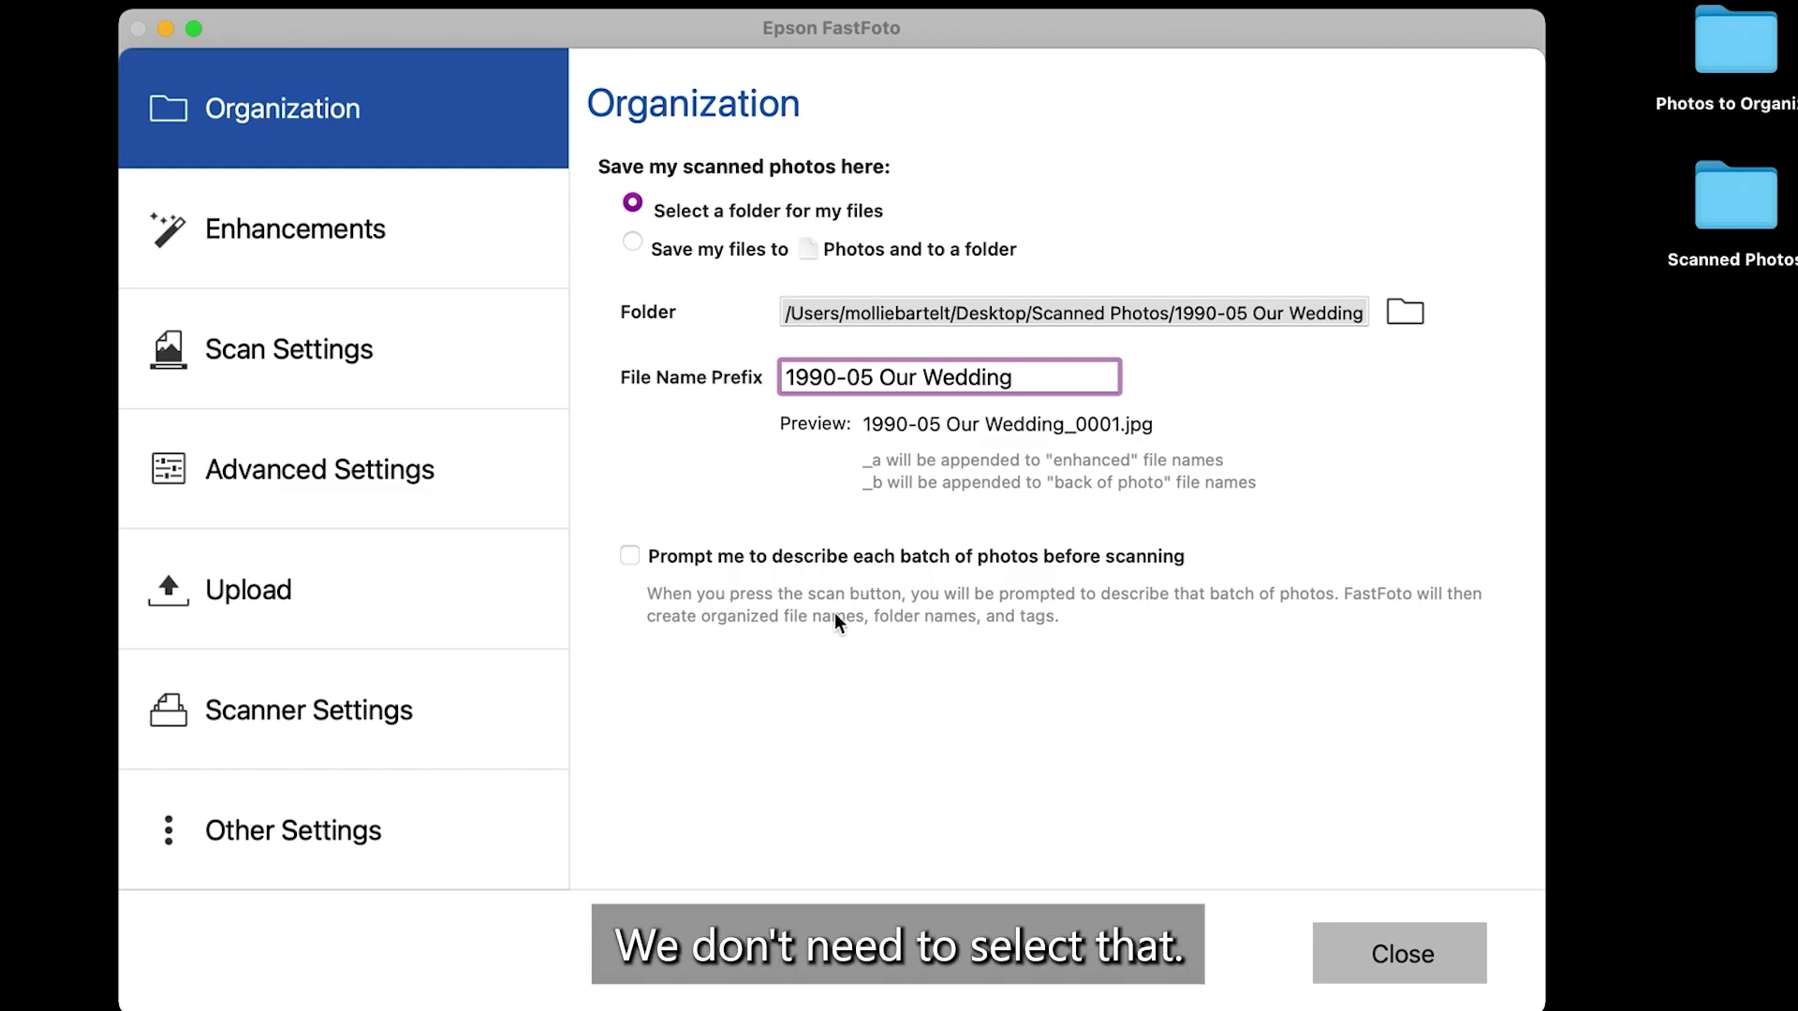
In Enhancements, turn on Auto Enhance, Remove Red Eye and Restore Faded Colors, applying them directly.
{"action": "left_click", "coordinate": [441, 249]}
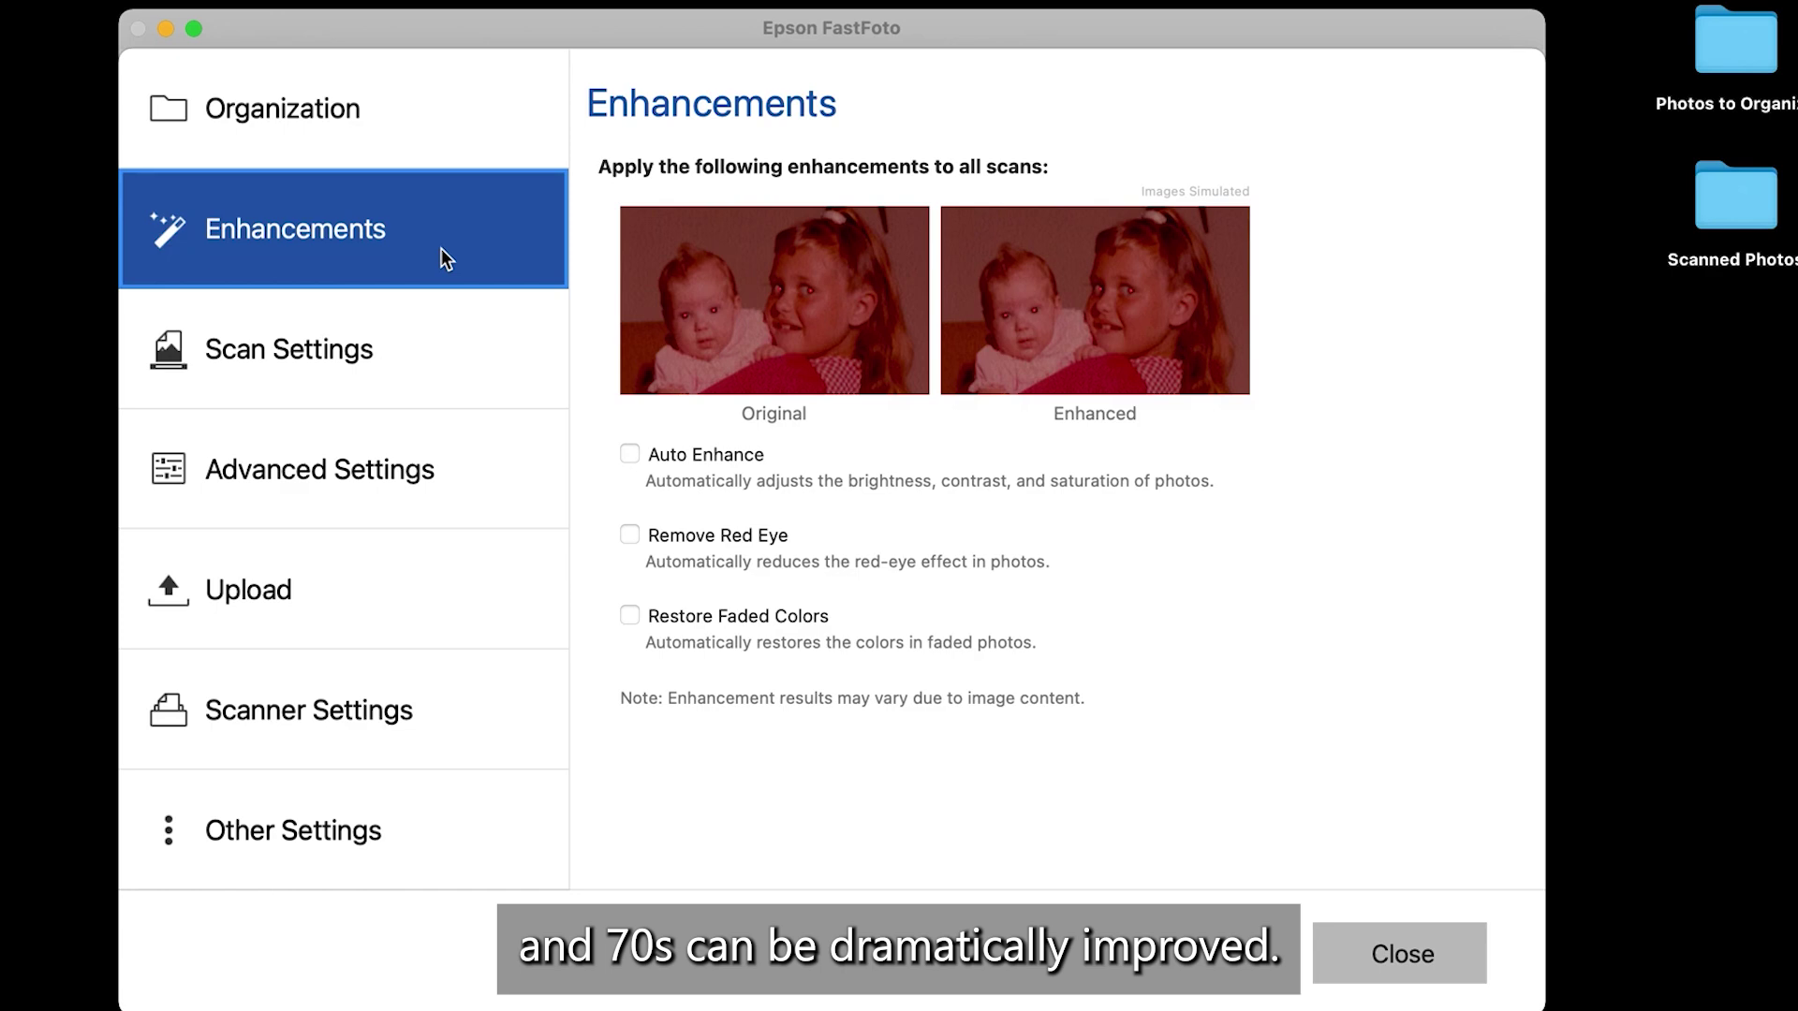
{"action": "left_click", "coordinate": [630, 455]}
{"action": "left_click", "coordinate": [635, 535]}
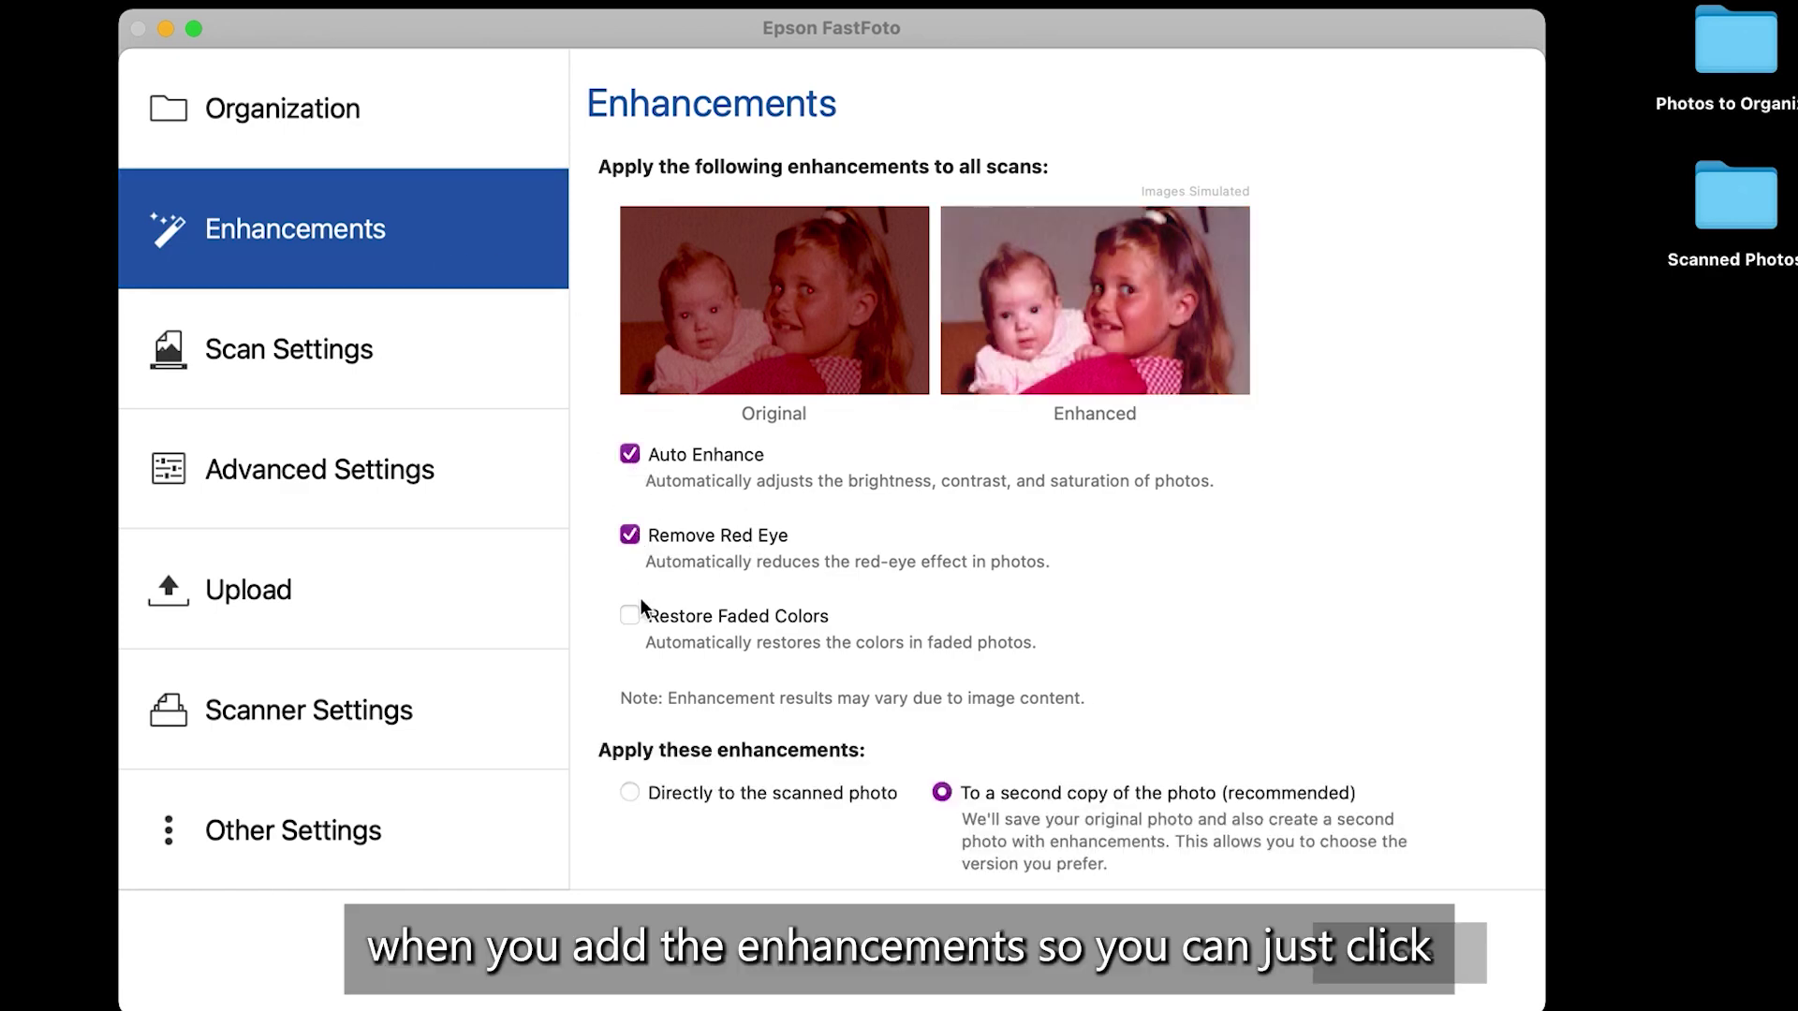
{"action": "left_click", "coordinate": [631, 618]}
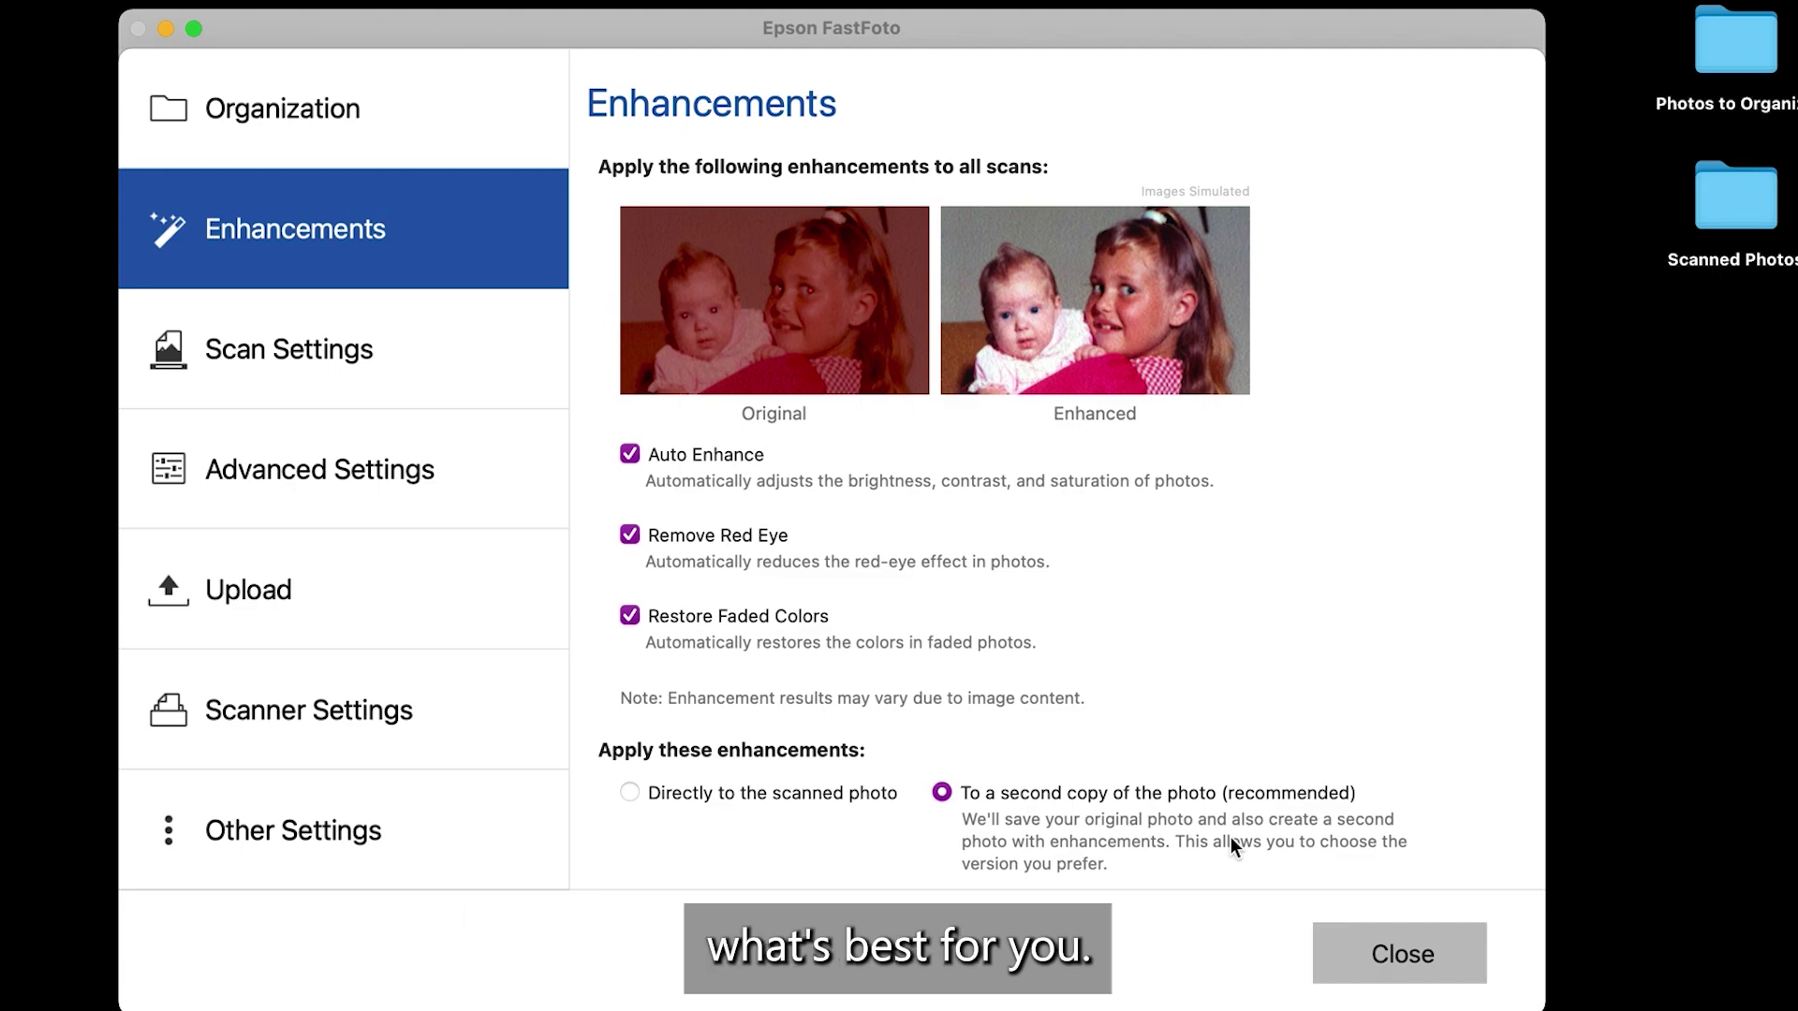
{"action": "left_click", "coordinate": [630, 792]}
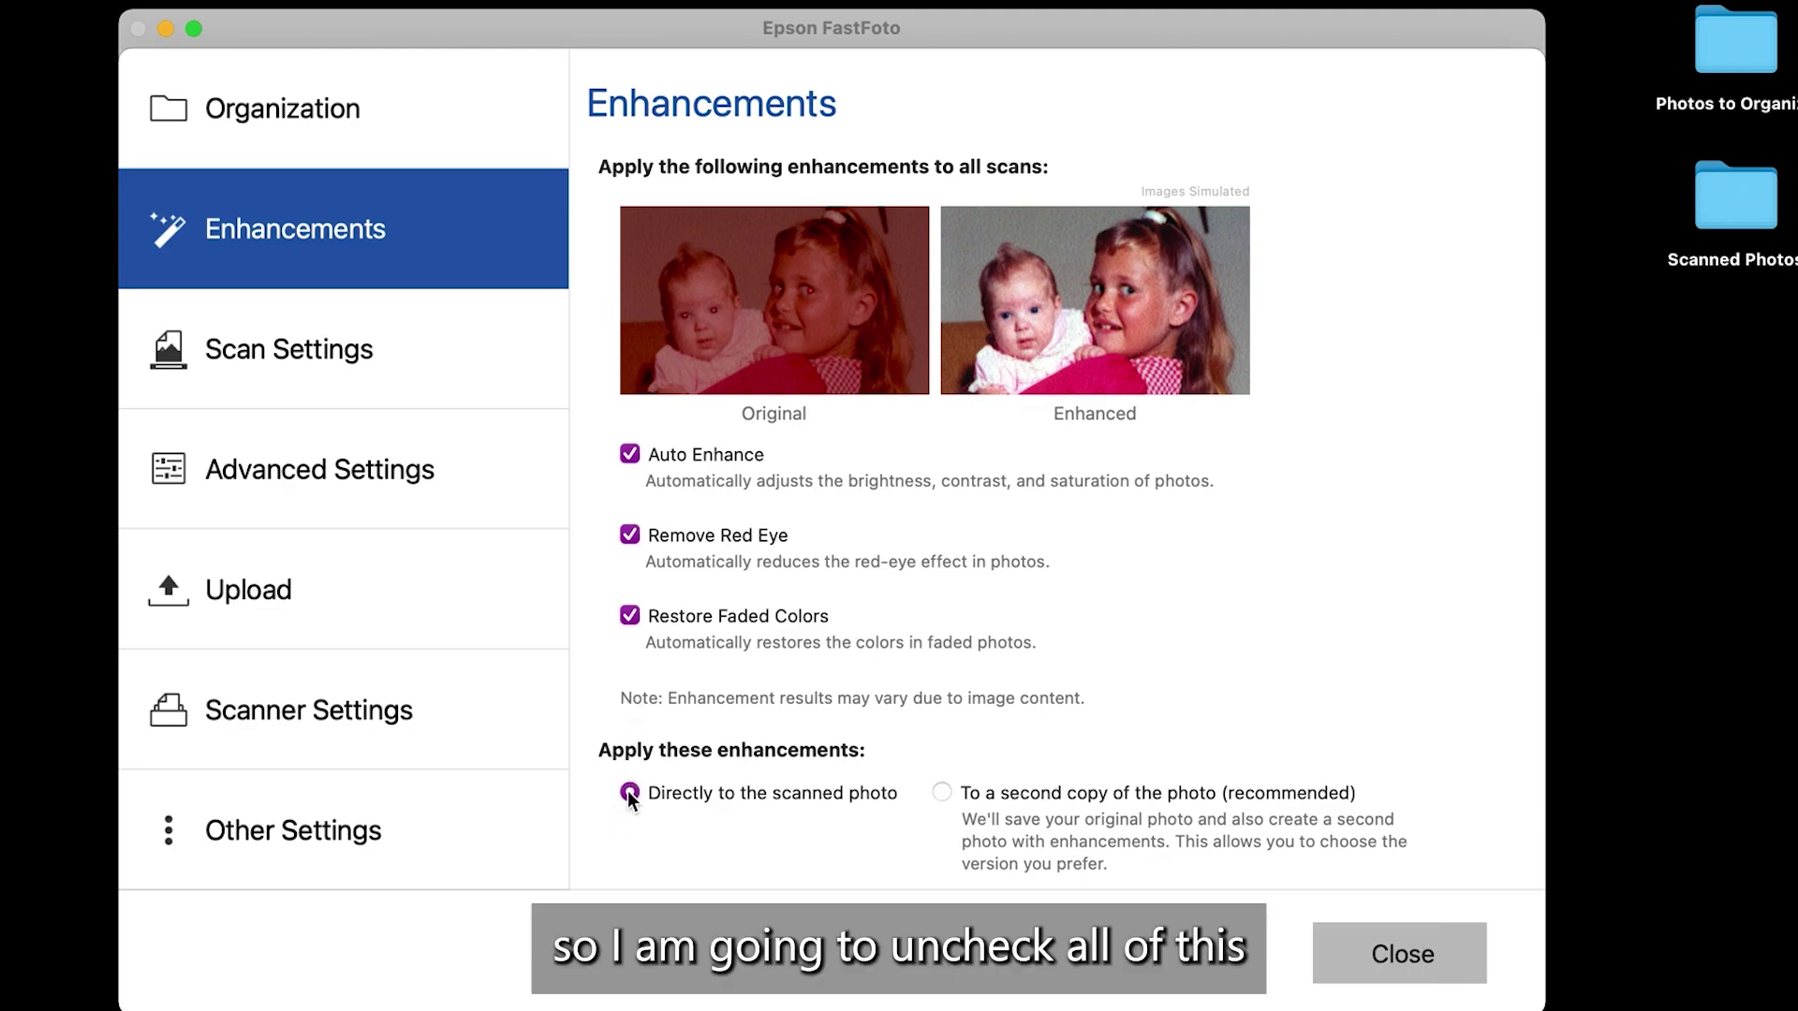
Switch Auto Enhance, Remove Red Eye and Restore Faded Colors back off.
{"action": "left_click", "coordinate": [629, 454]}
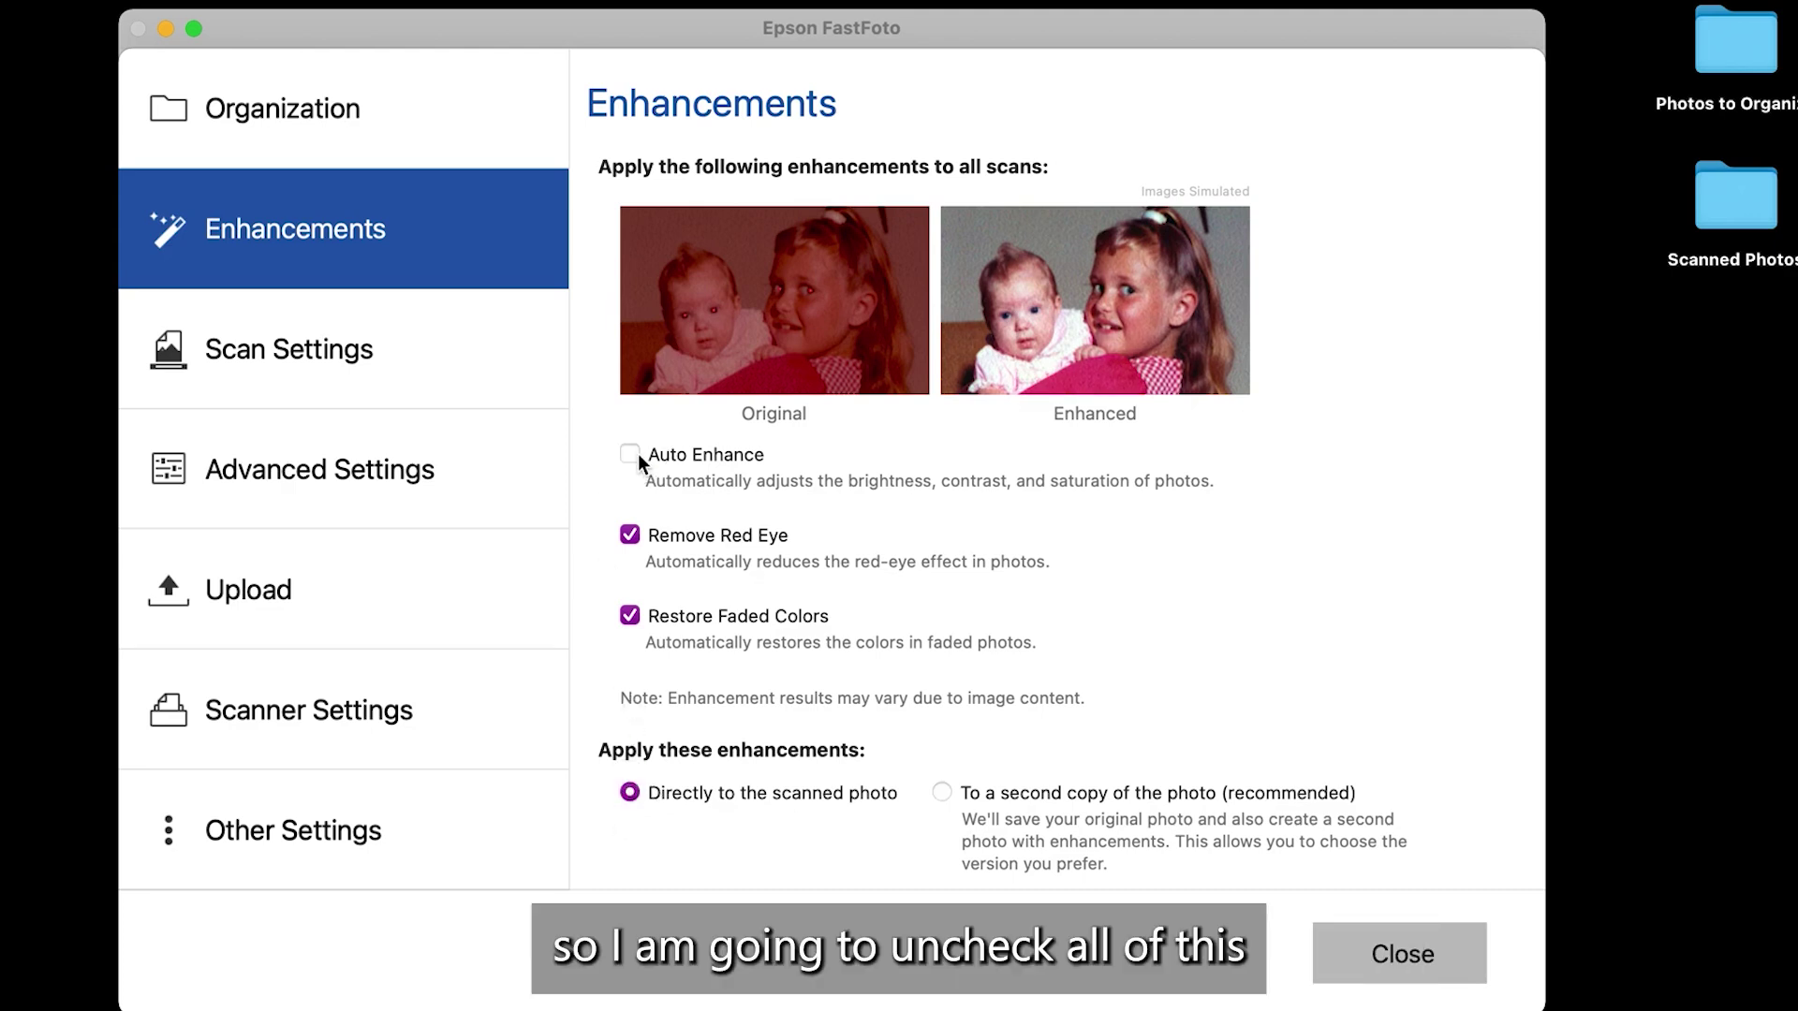
{"action": "left_click", "coordinate": [629, 535]}
{"action": "left_click", "coordinate": [629, 615]}
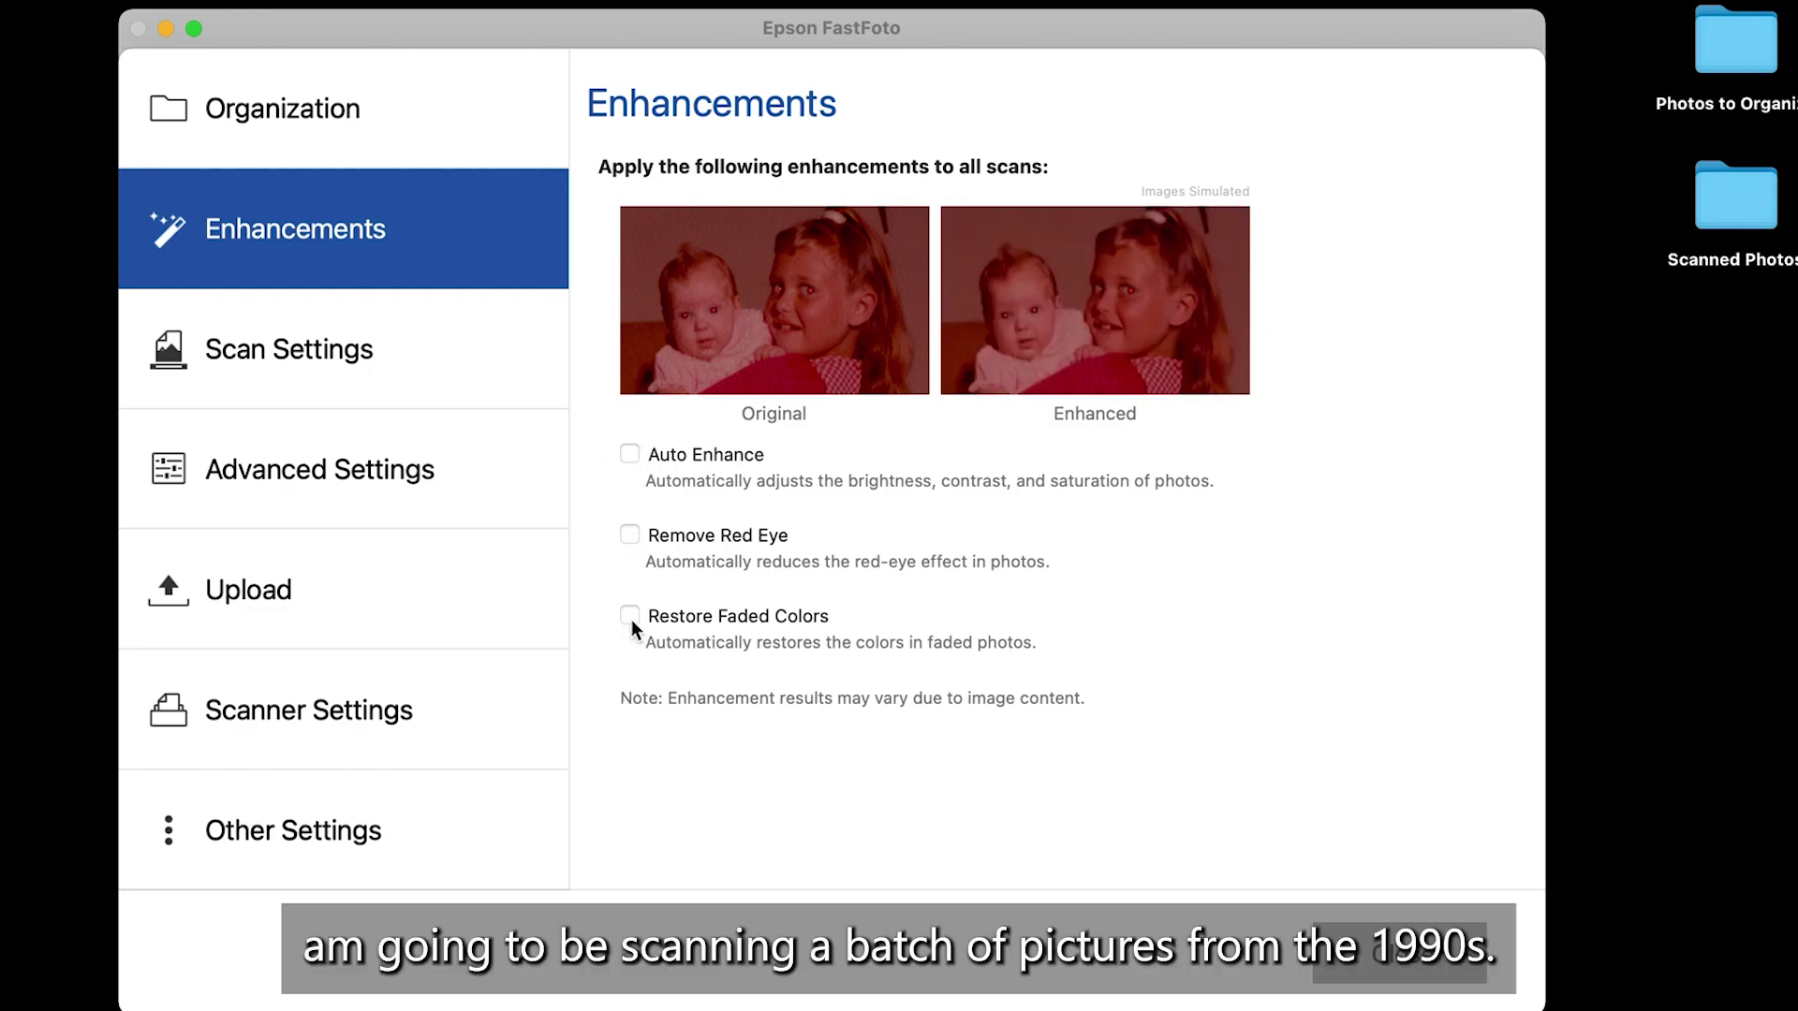
{"action": "left_click", "coordinate": [421, 372]}
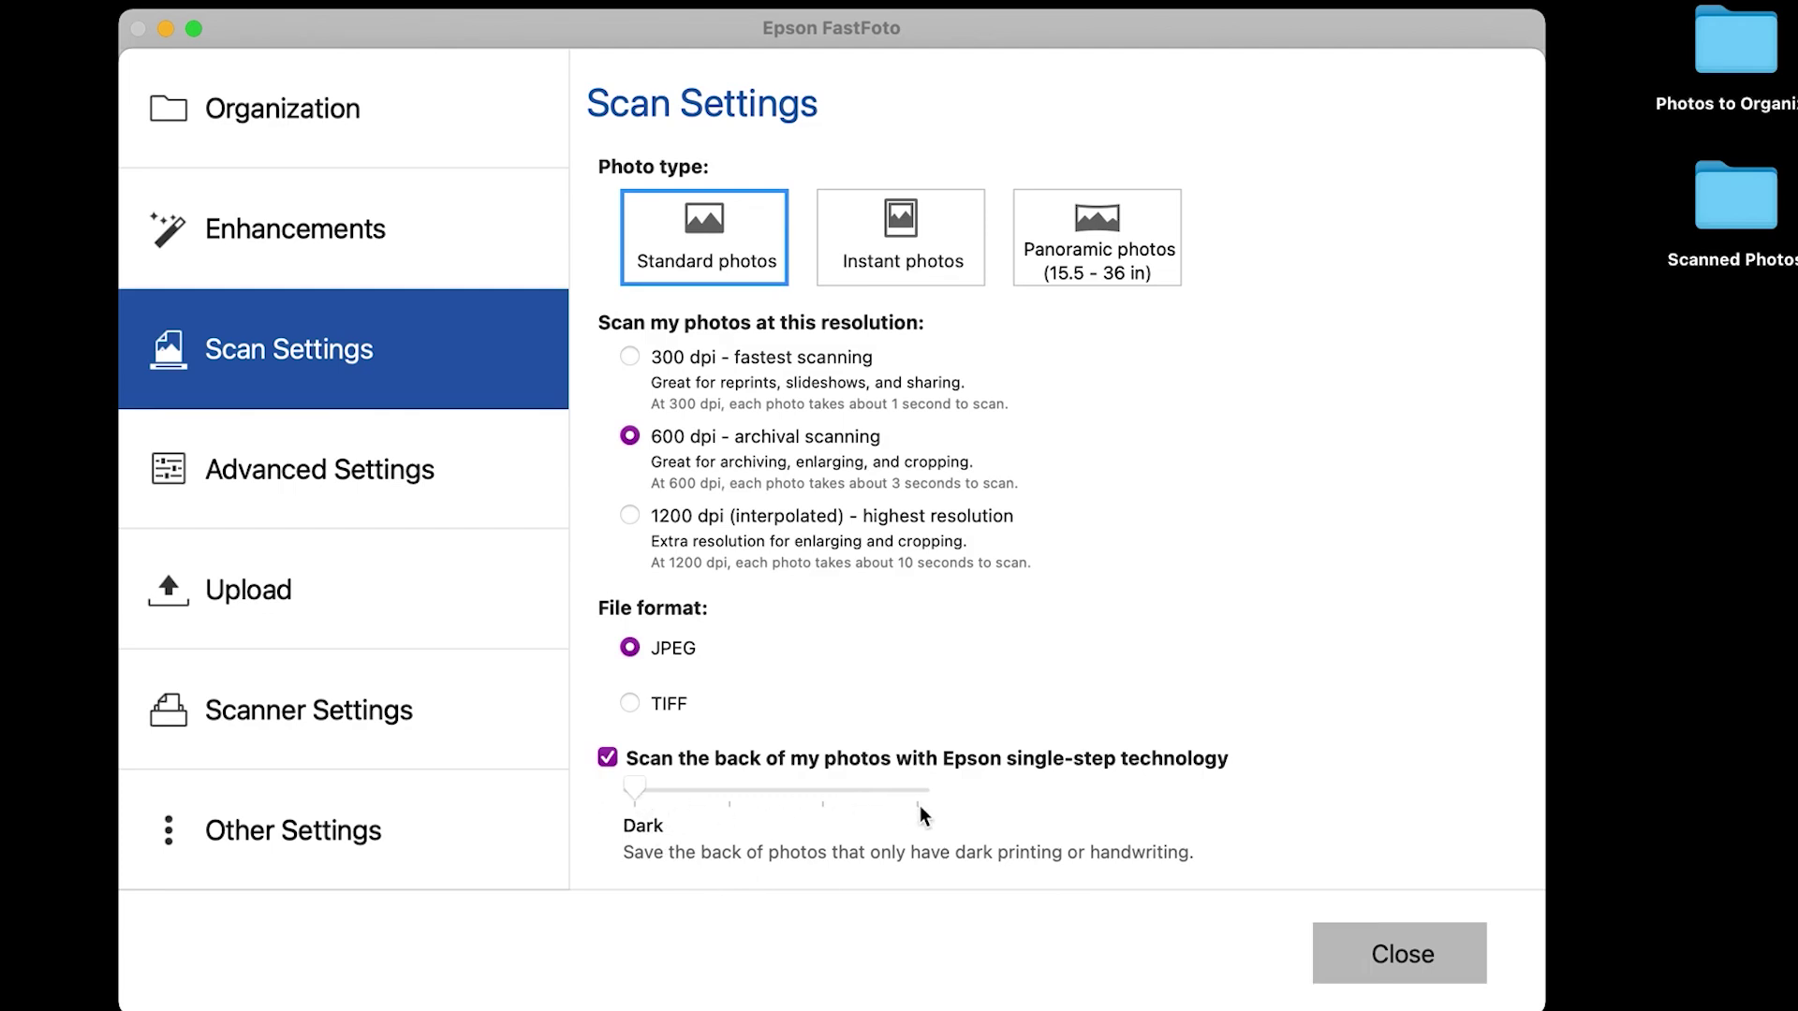
Turn off back-of-photo scanning, keeping Standard photos at 600 dpi JPEG.
{"action": "left_click", "coordinate": [609, 762]}
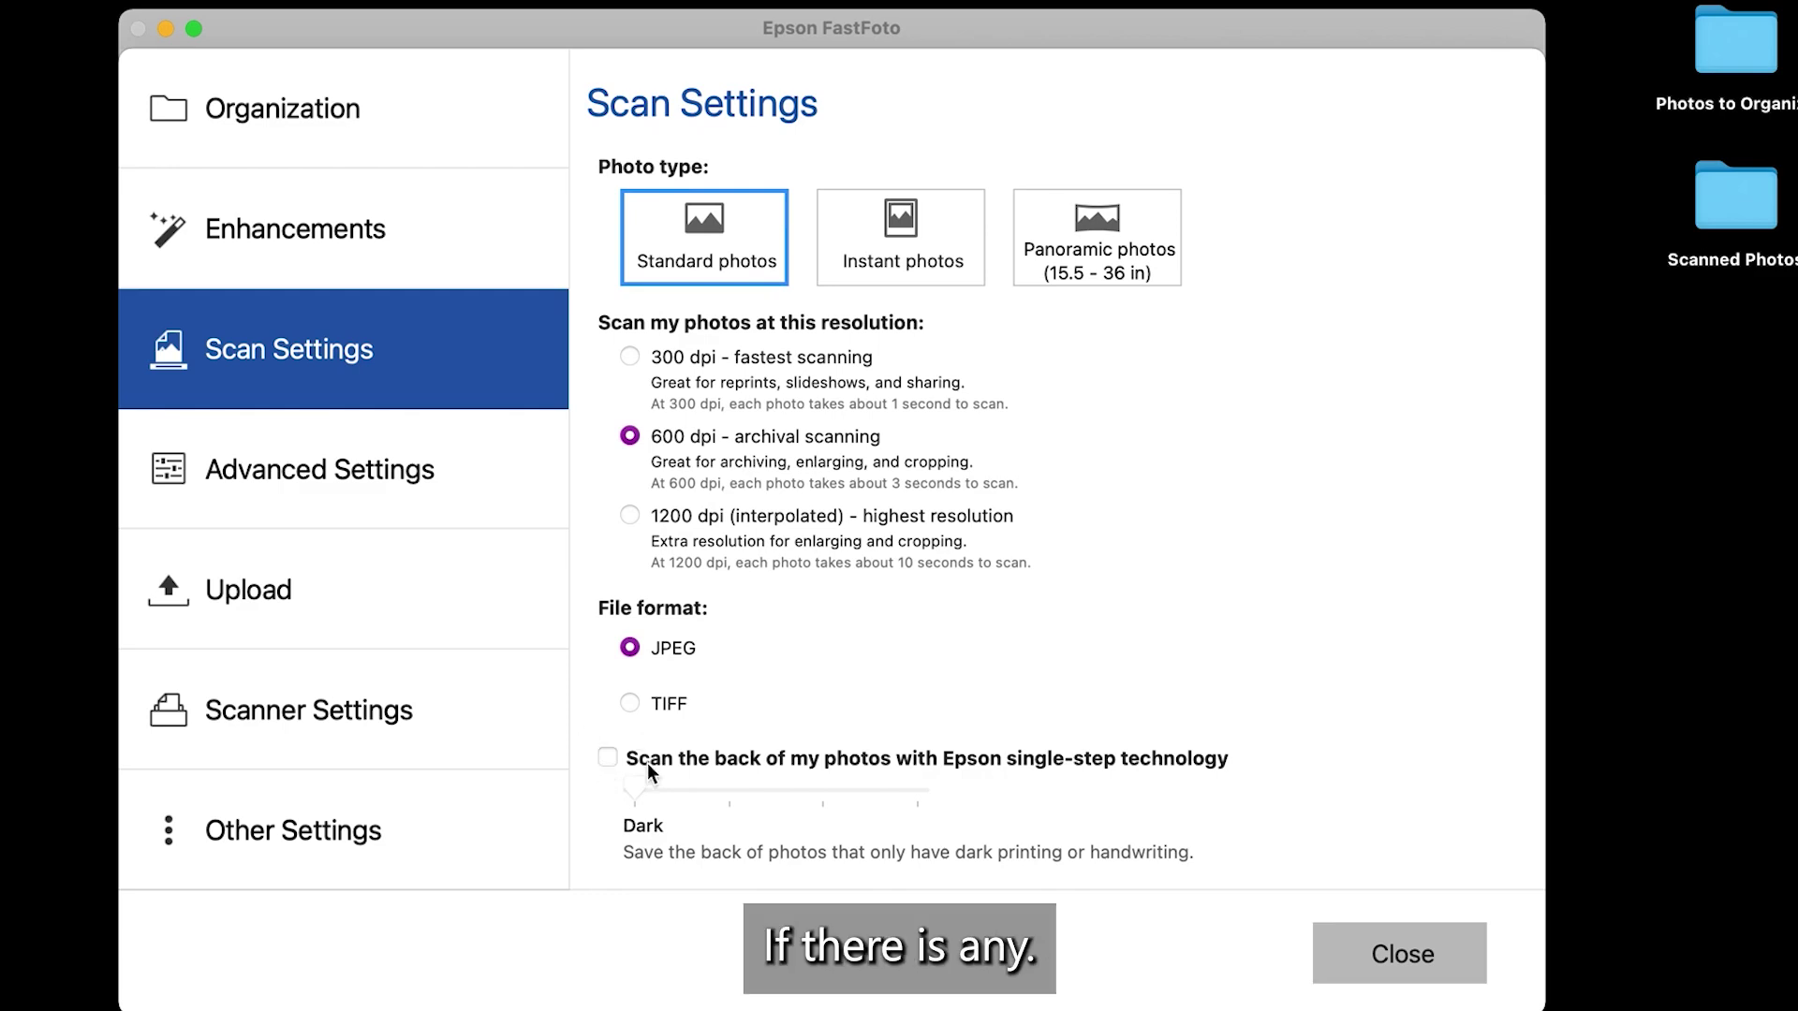
Review the Advanced Settings and close the settings window.
{"action": "left_click", "coordinate": [380, 465]}
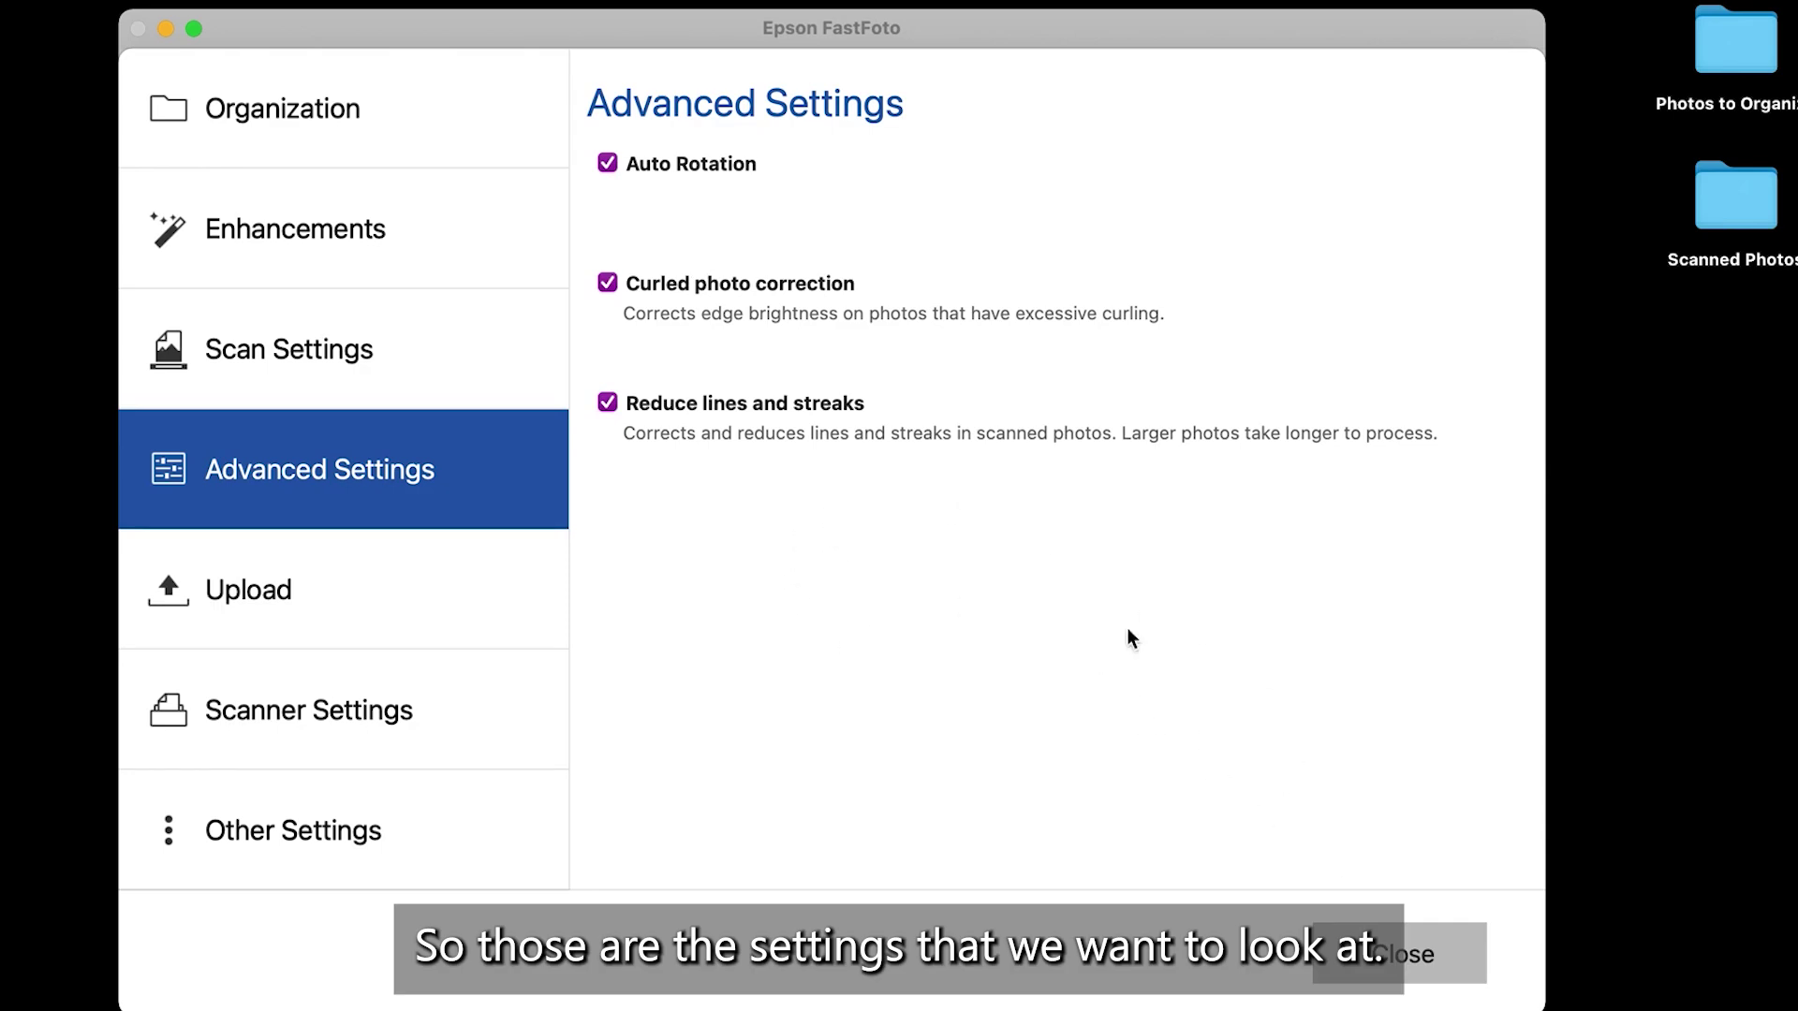
{"action": "left_click", "coordinate": [1382, 950]}
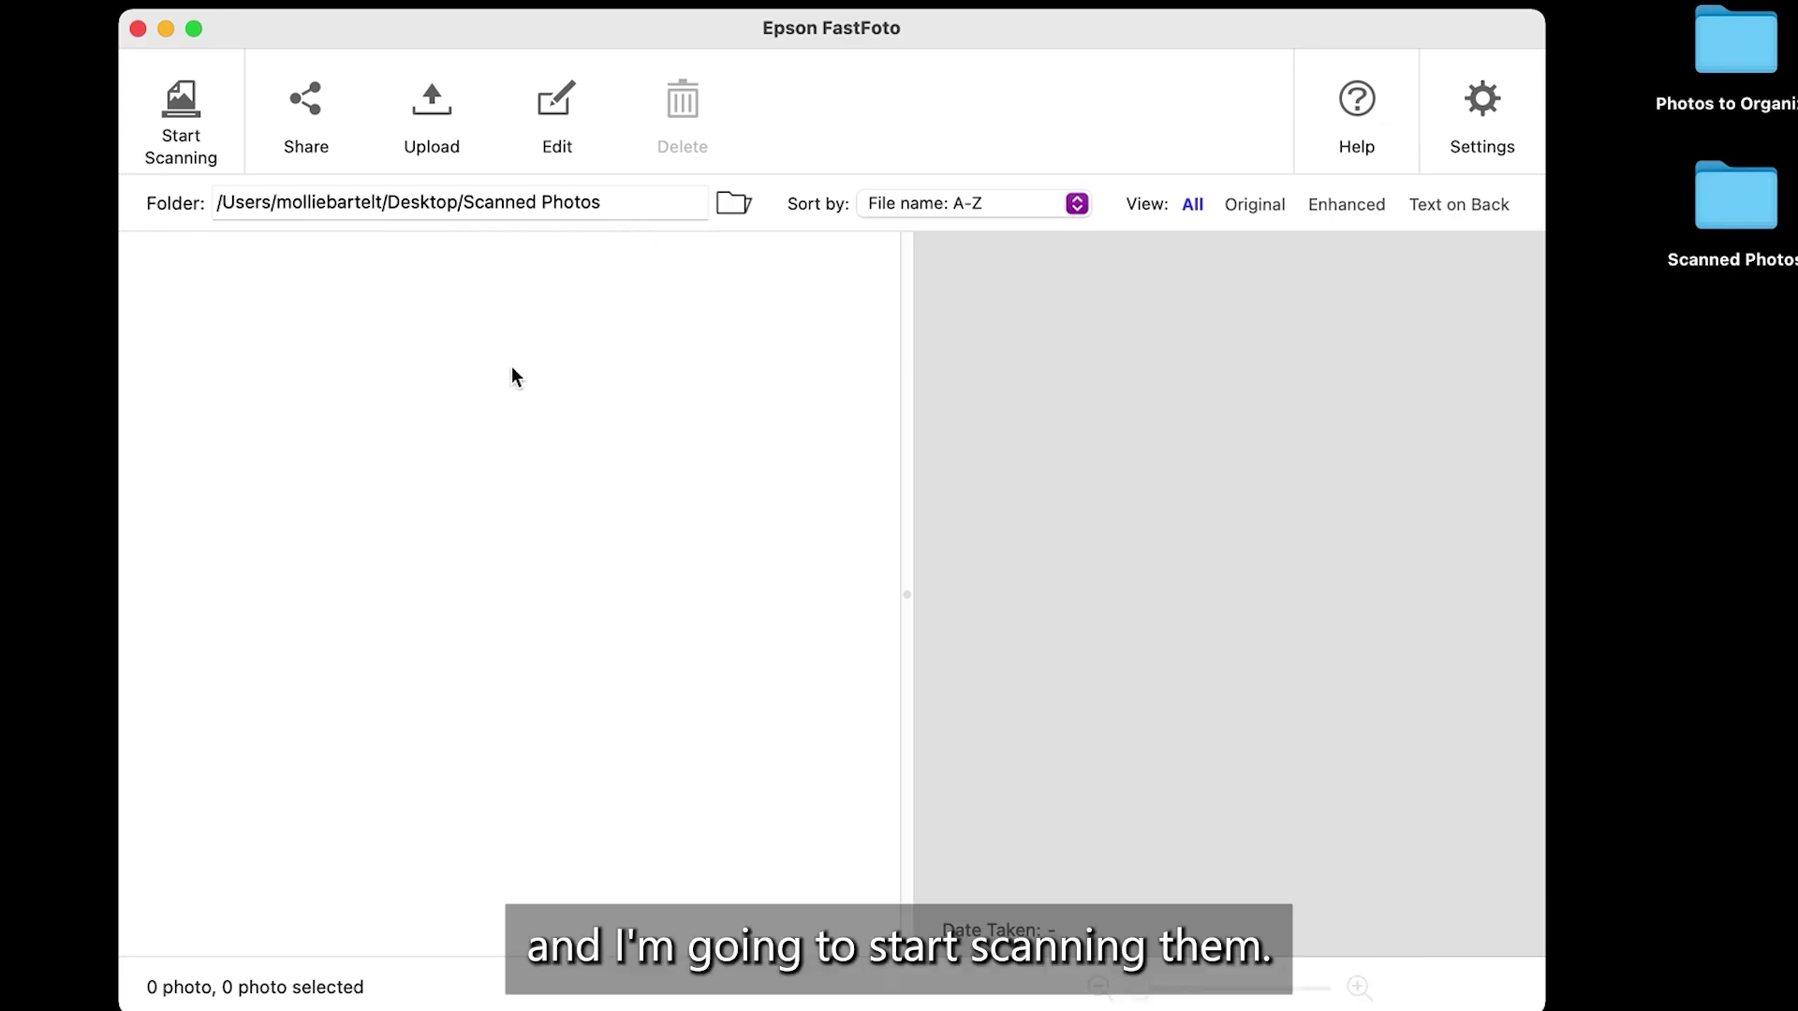
Scan the first batch of wedding photos and finish the run at 12 photos.
{"action": "left_click", "coordinate": [191, 112]}
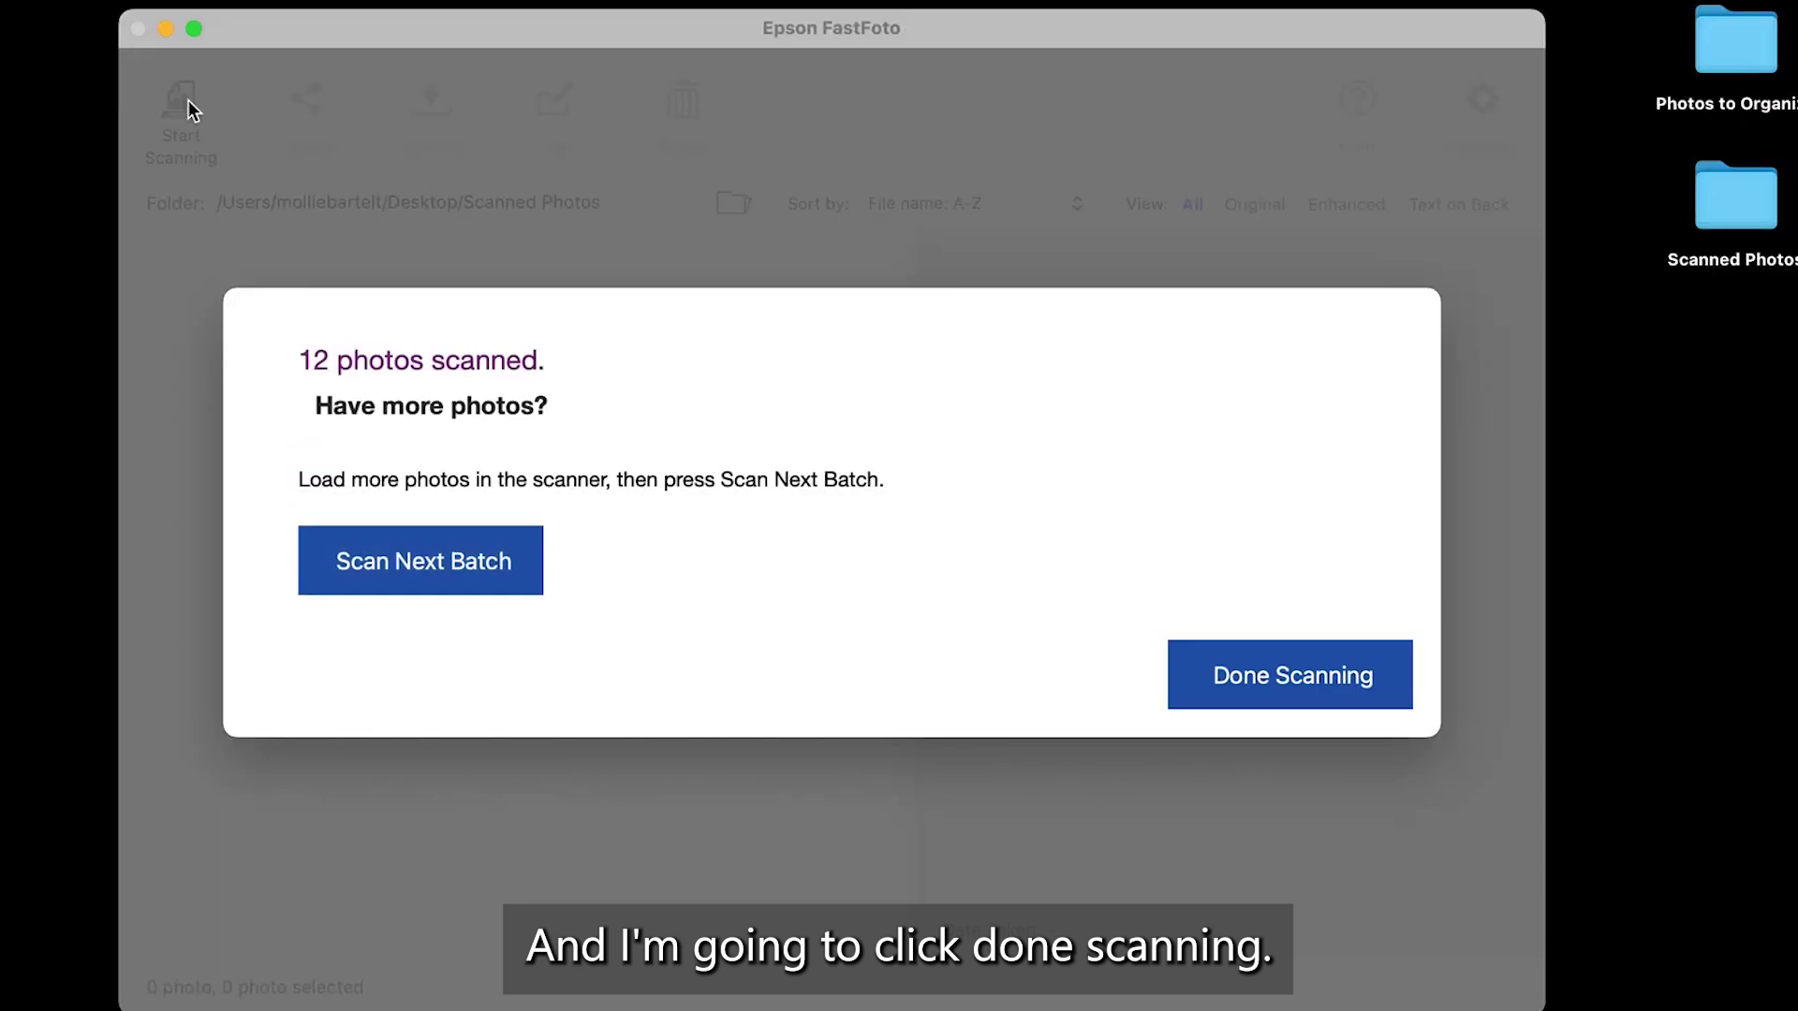
{"action": "left_click", "coordinate": [1260, 694]}
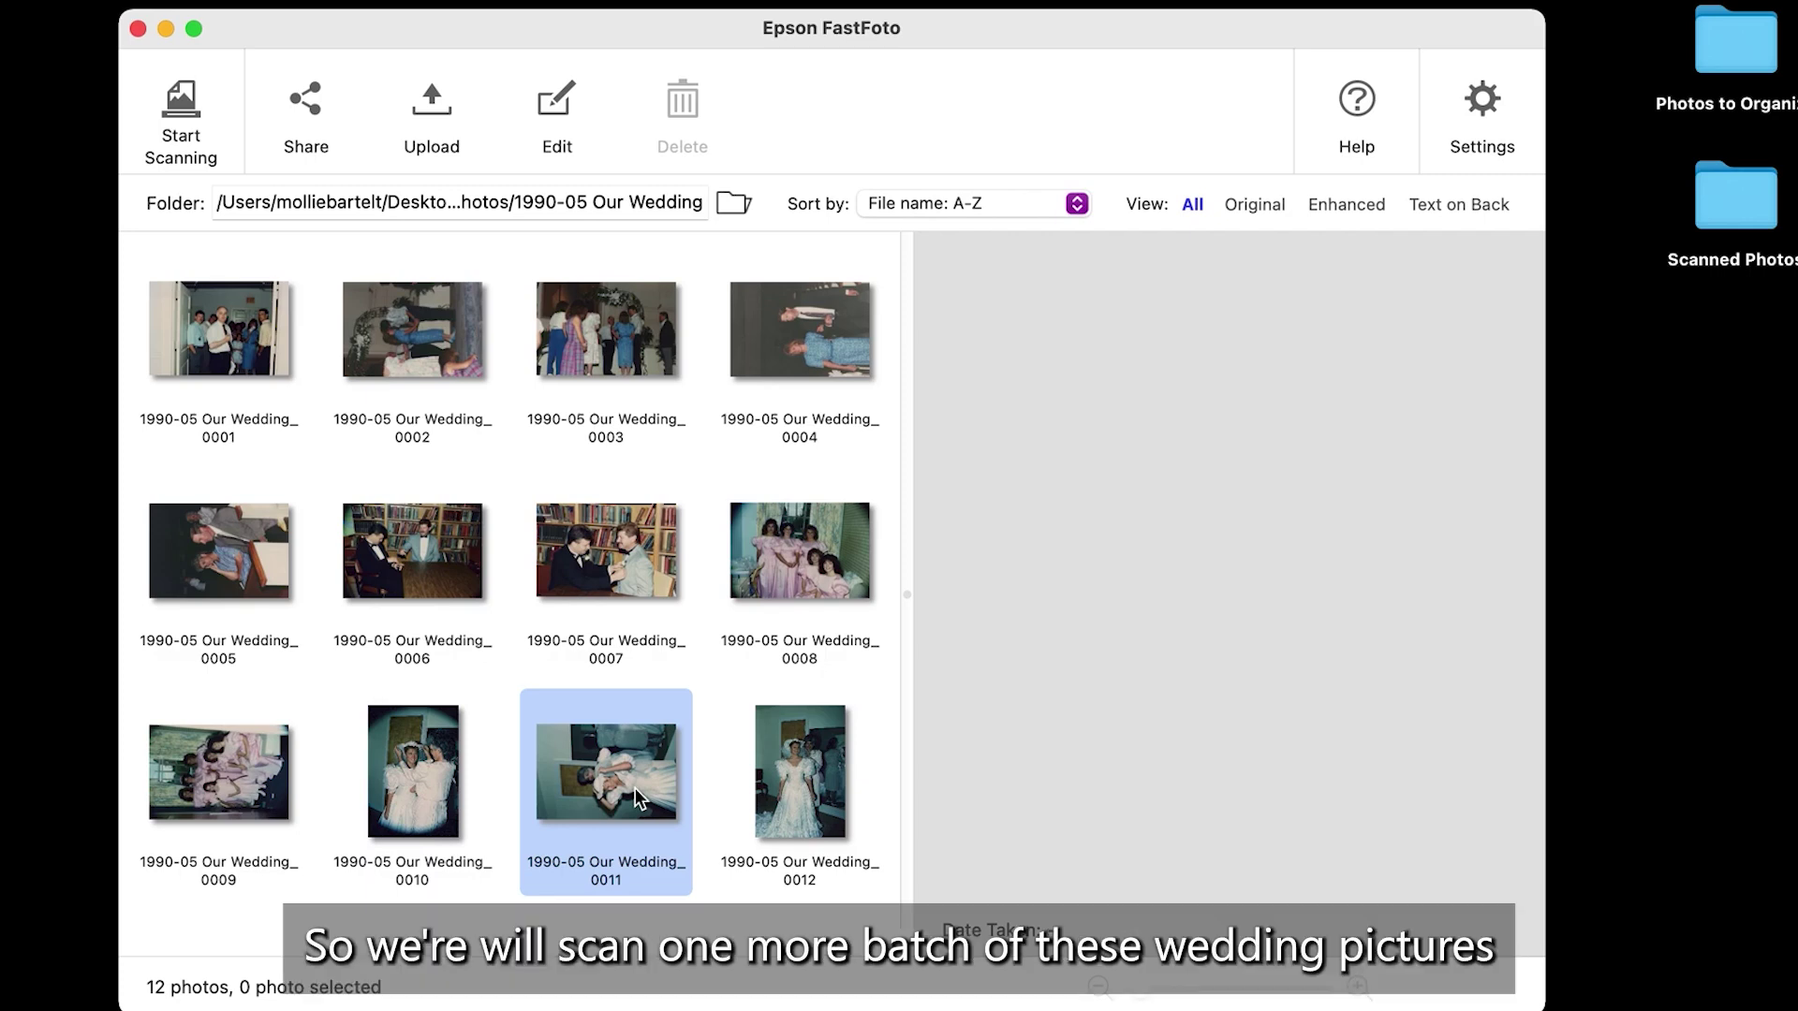
Start a new scanning run and feed another batch of wedding photos.
{"action": "left_click", "coordinate": [174, 111]}
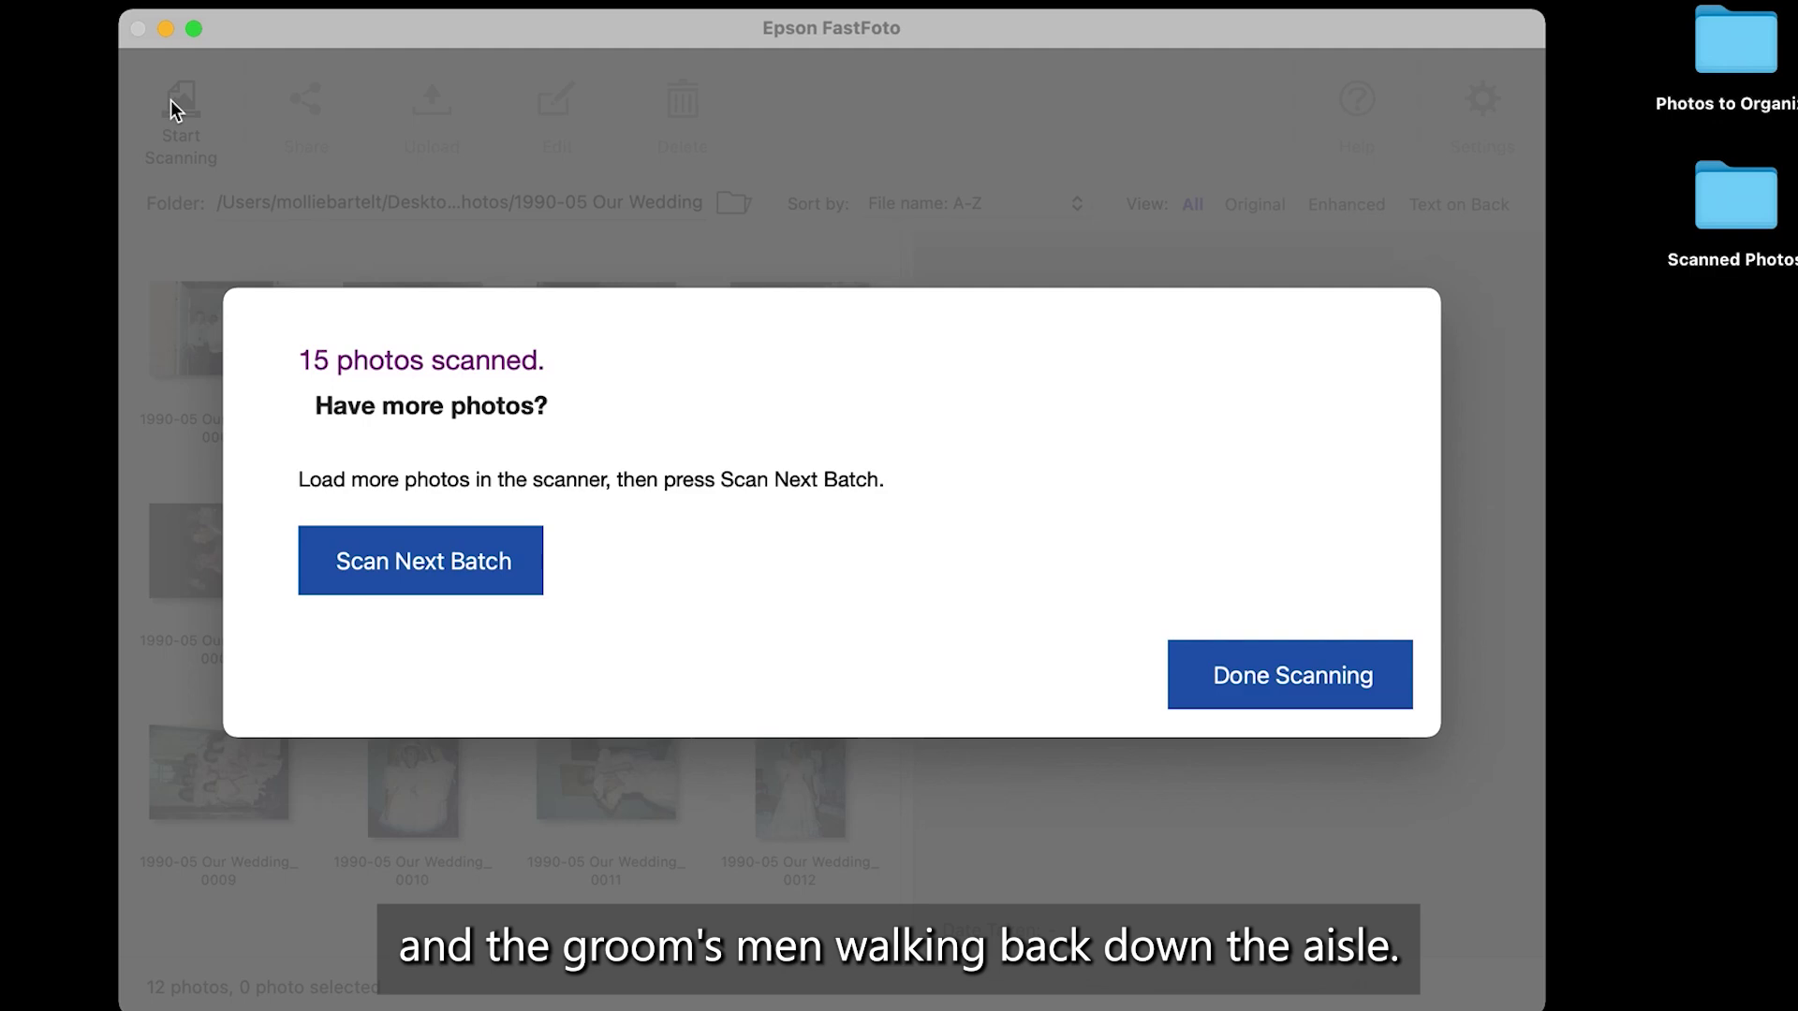
{"action": "left_click", "coordinate": [420, 564]}
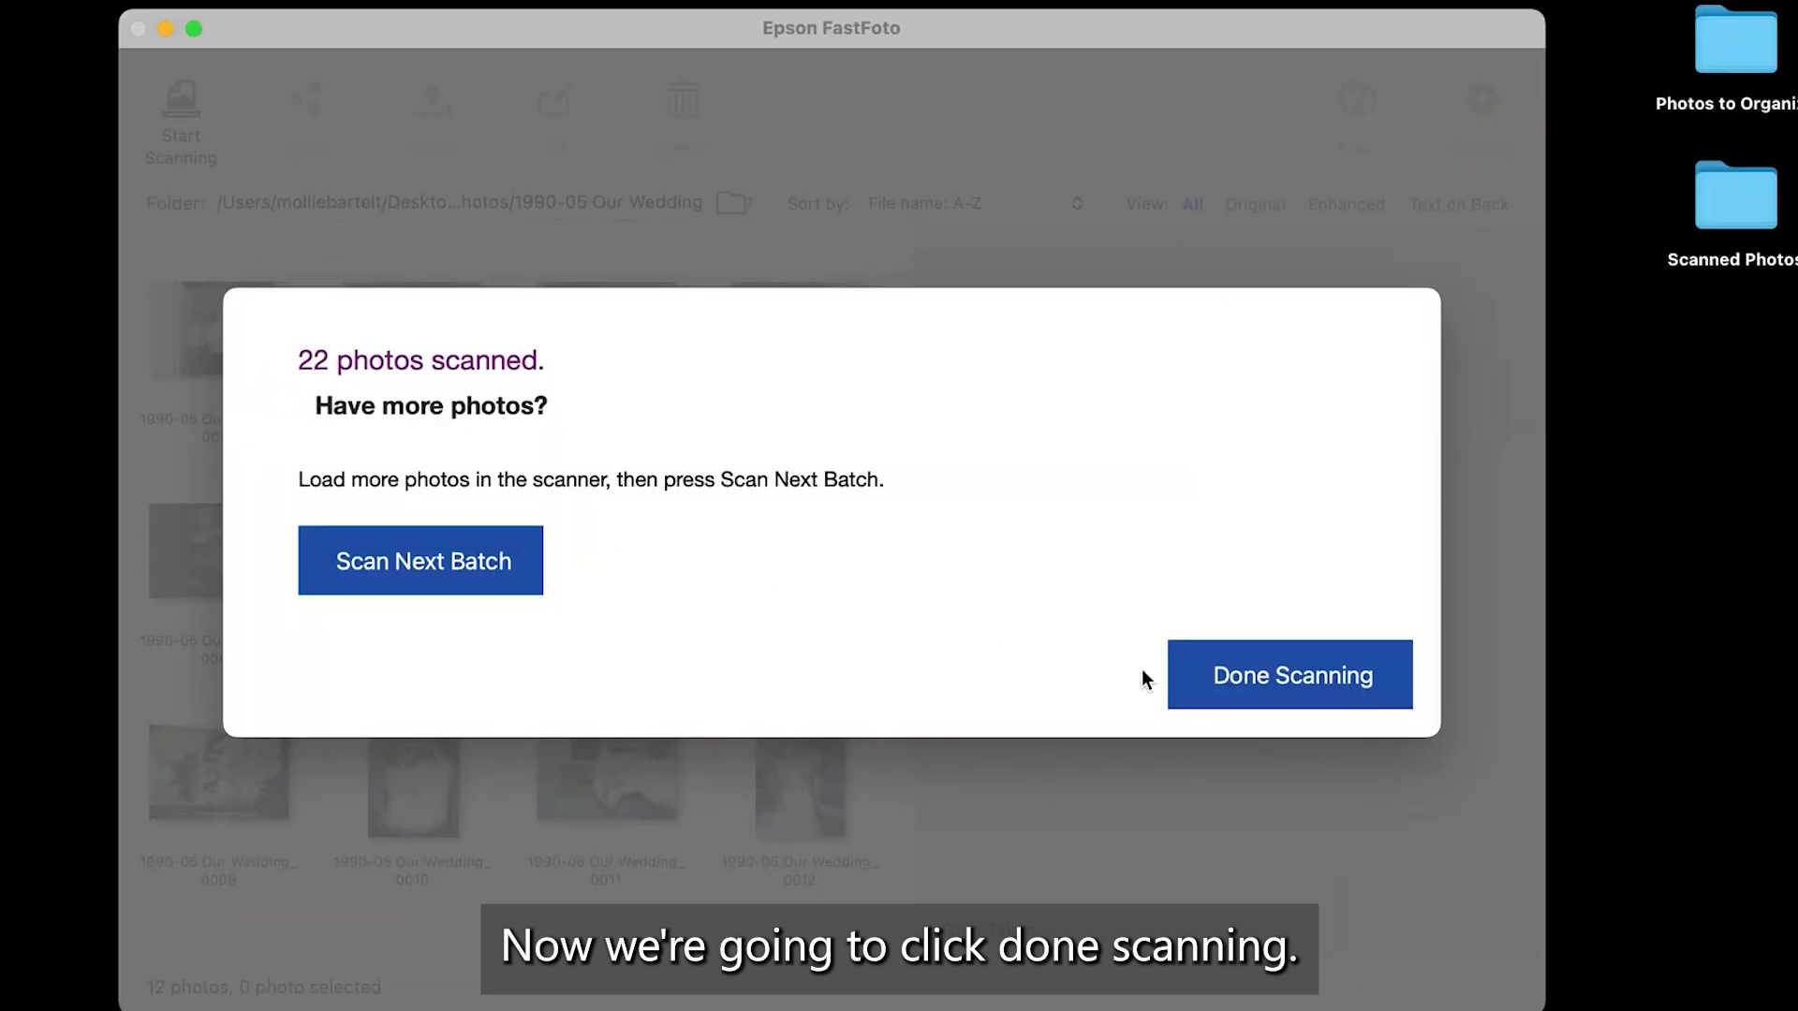
Finish the 22-photo run so the wedding folder holds 34 saved scans.
{"action": "left_click", "coordinate": [1206, 697]}
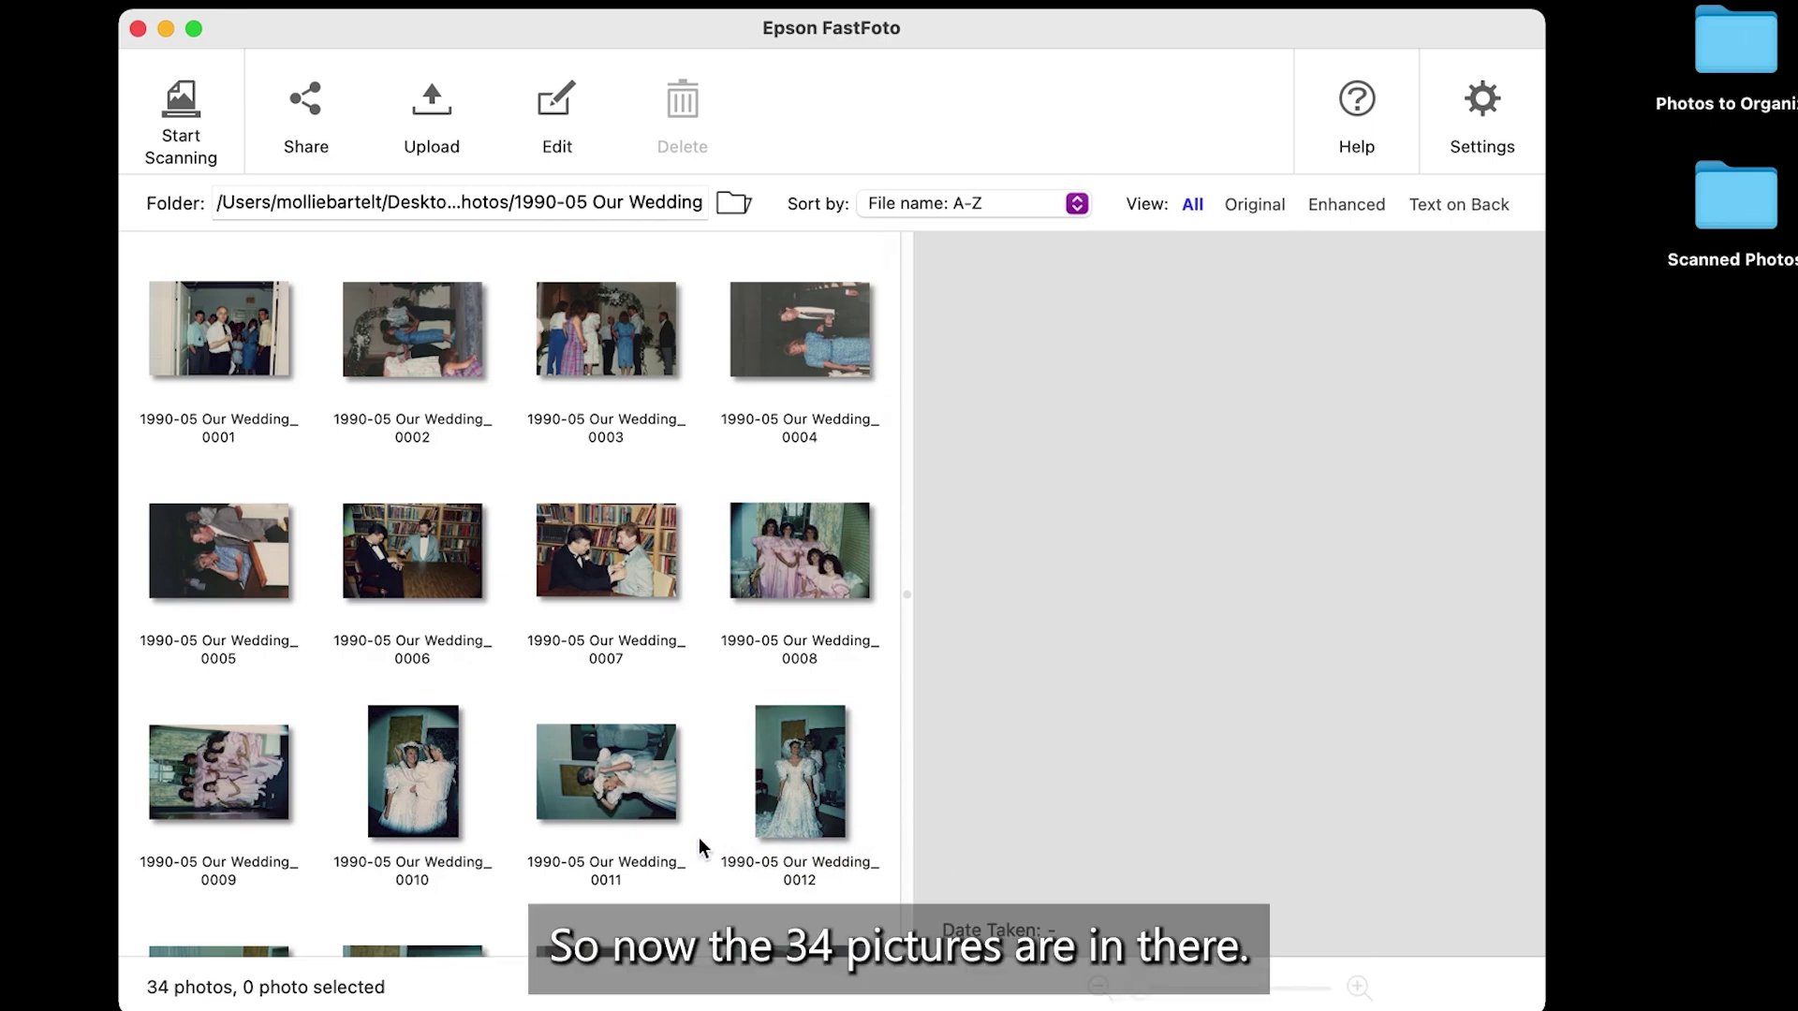
{"action": "scroll", "coordinate": [699, 837], "scroll_direction": "down", "scroll_amount": 15}
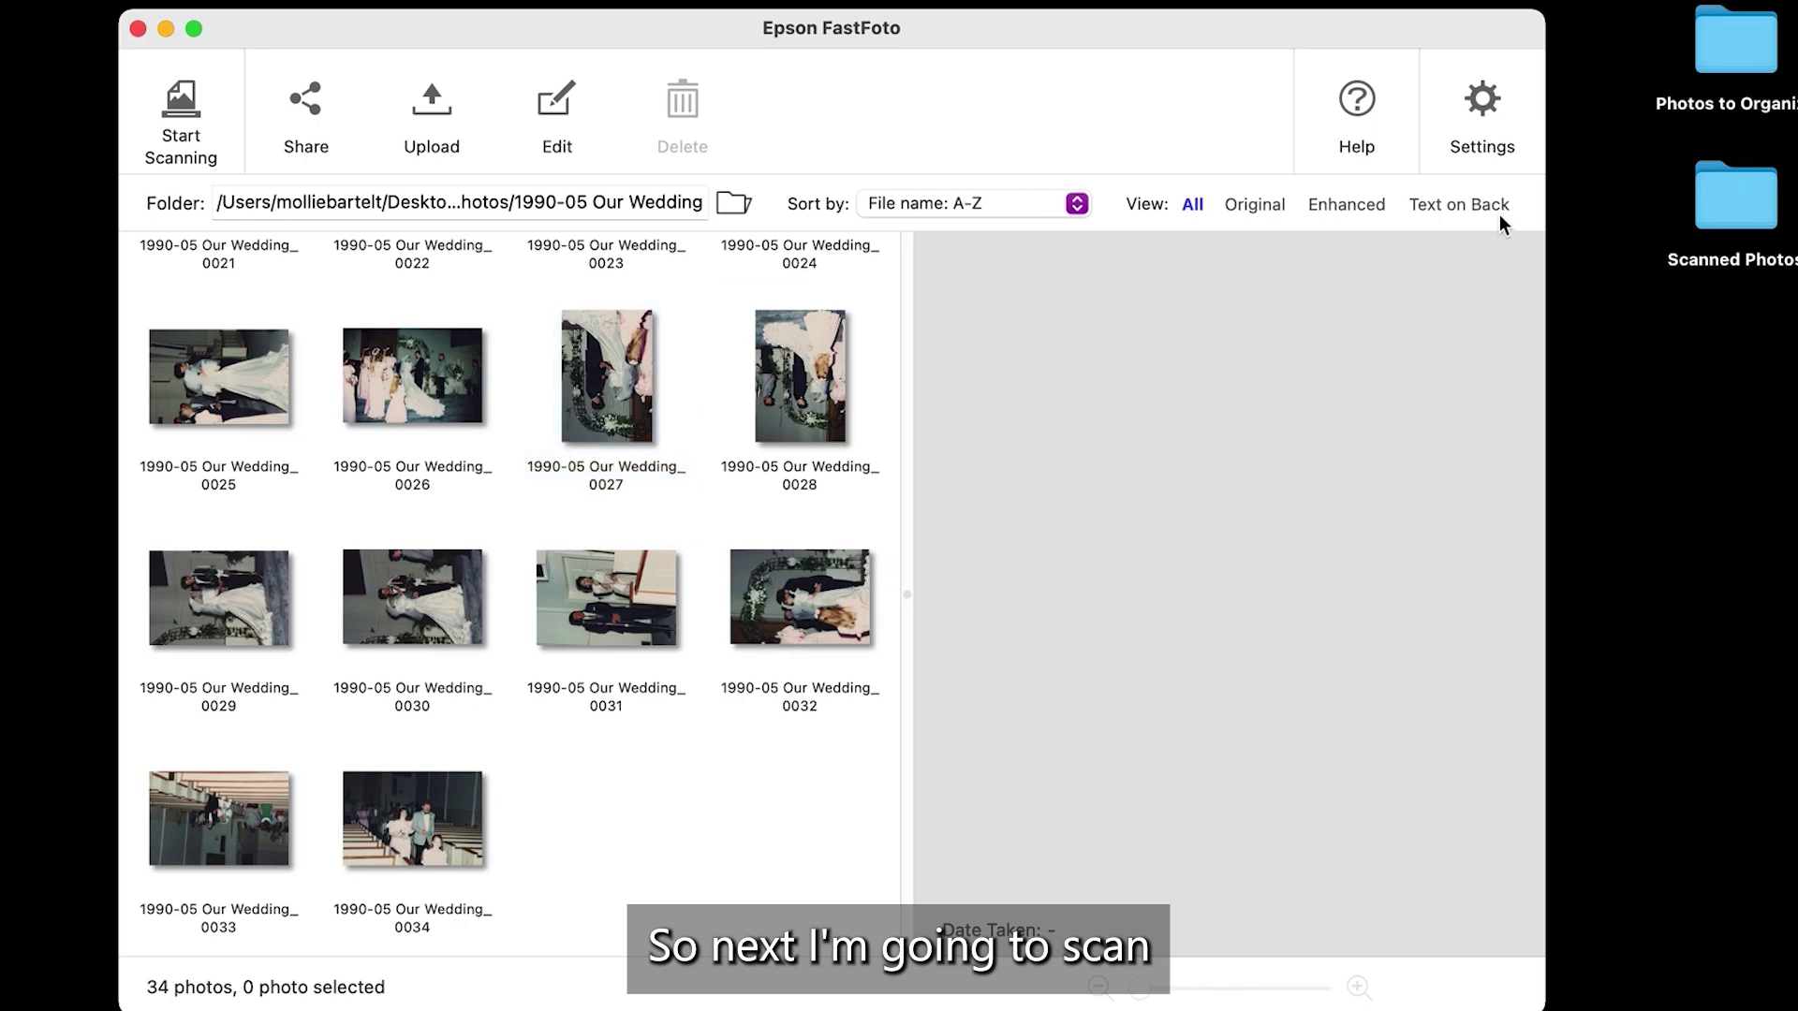
In Organization settings, browse the save-folder picker up to Scanned Photos.
{"action": "left_click", "coordinate": [1495, 138]}
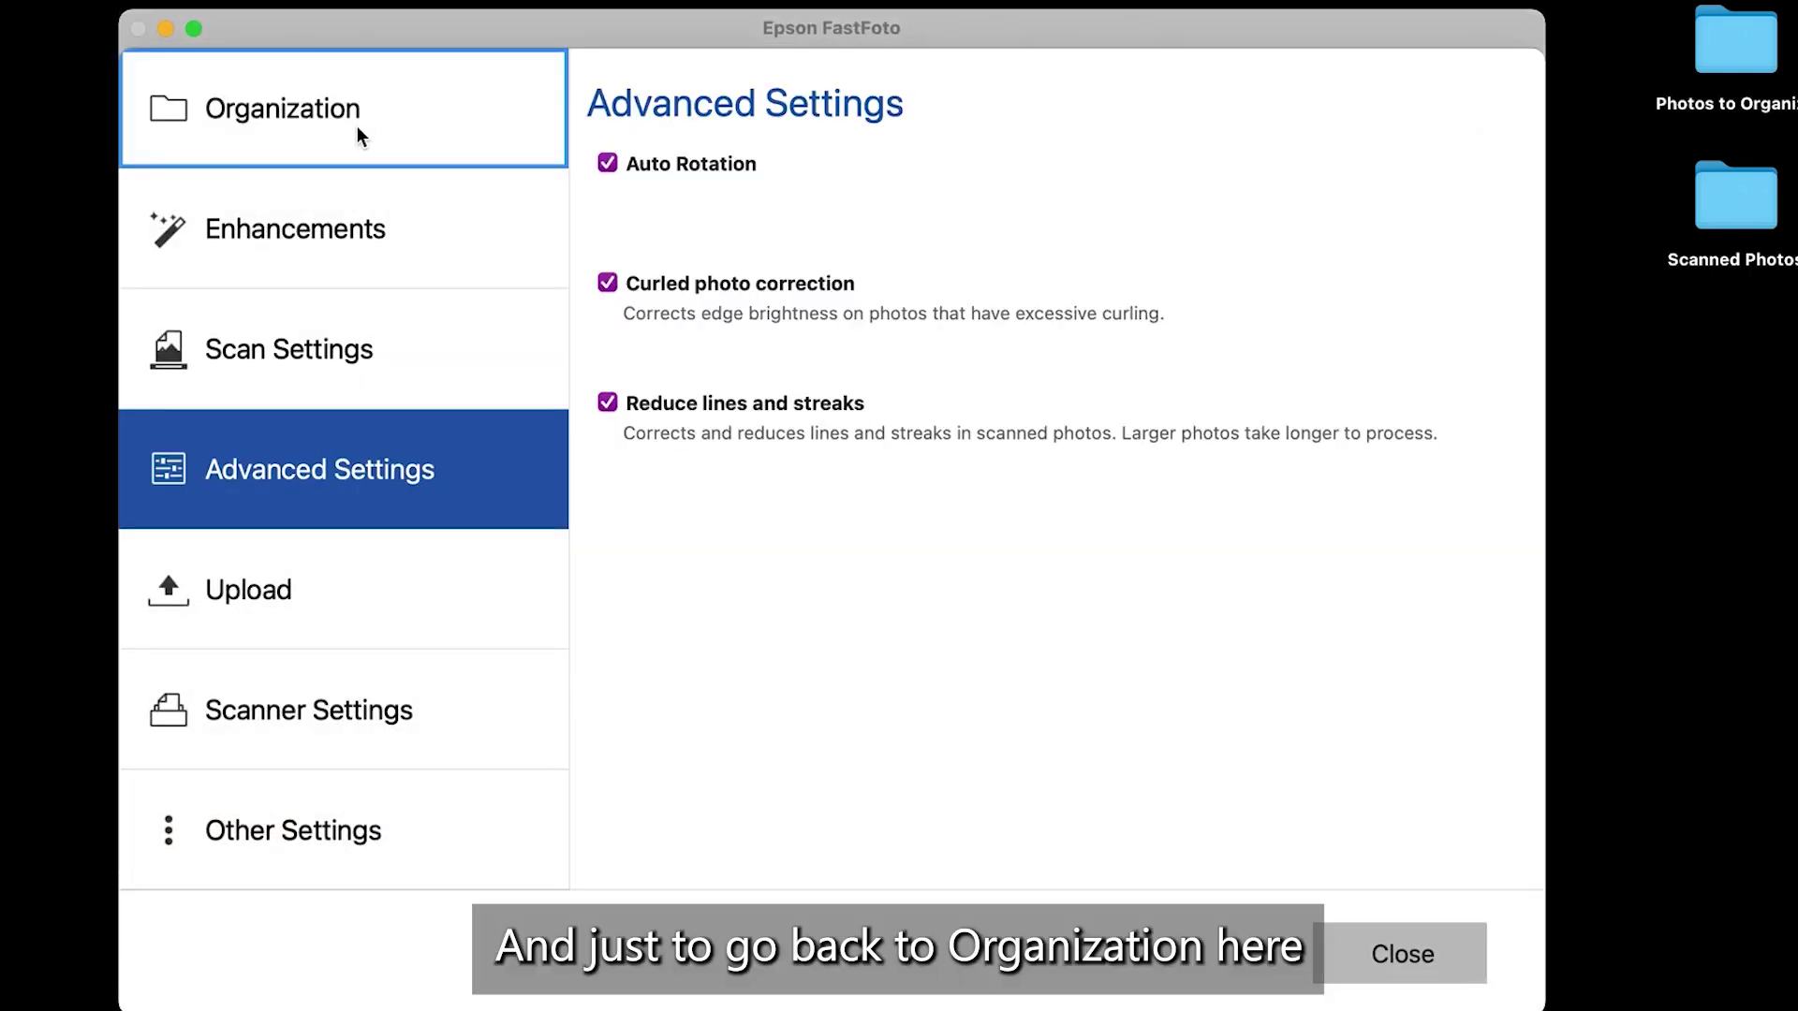
{"action": "left_click", "coordinate": [356, 125]}
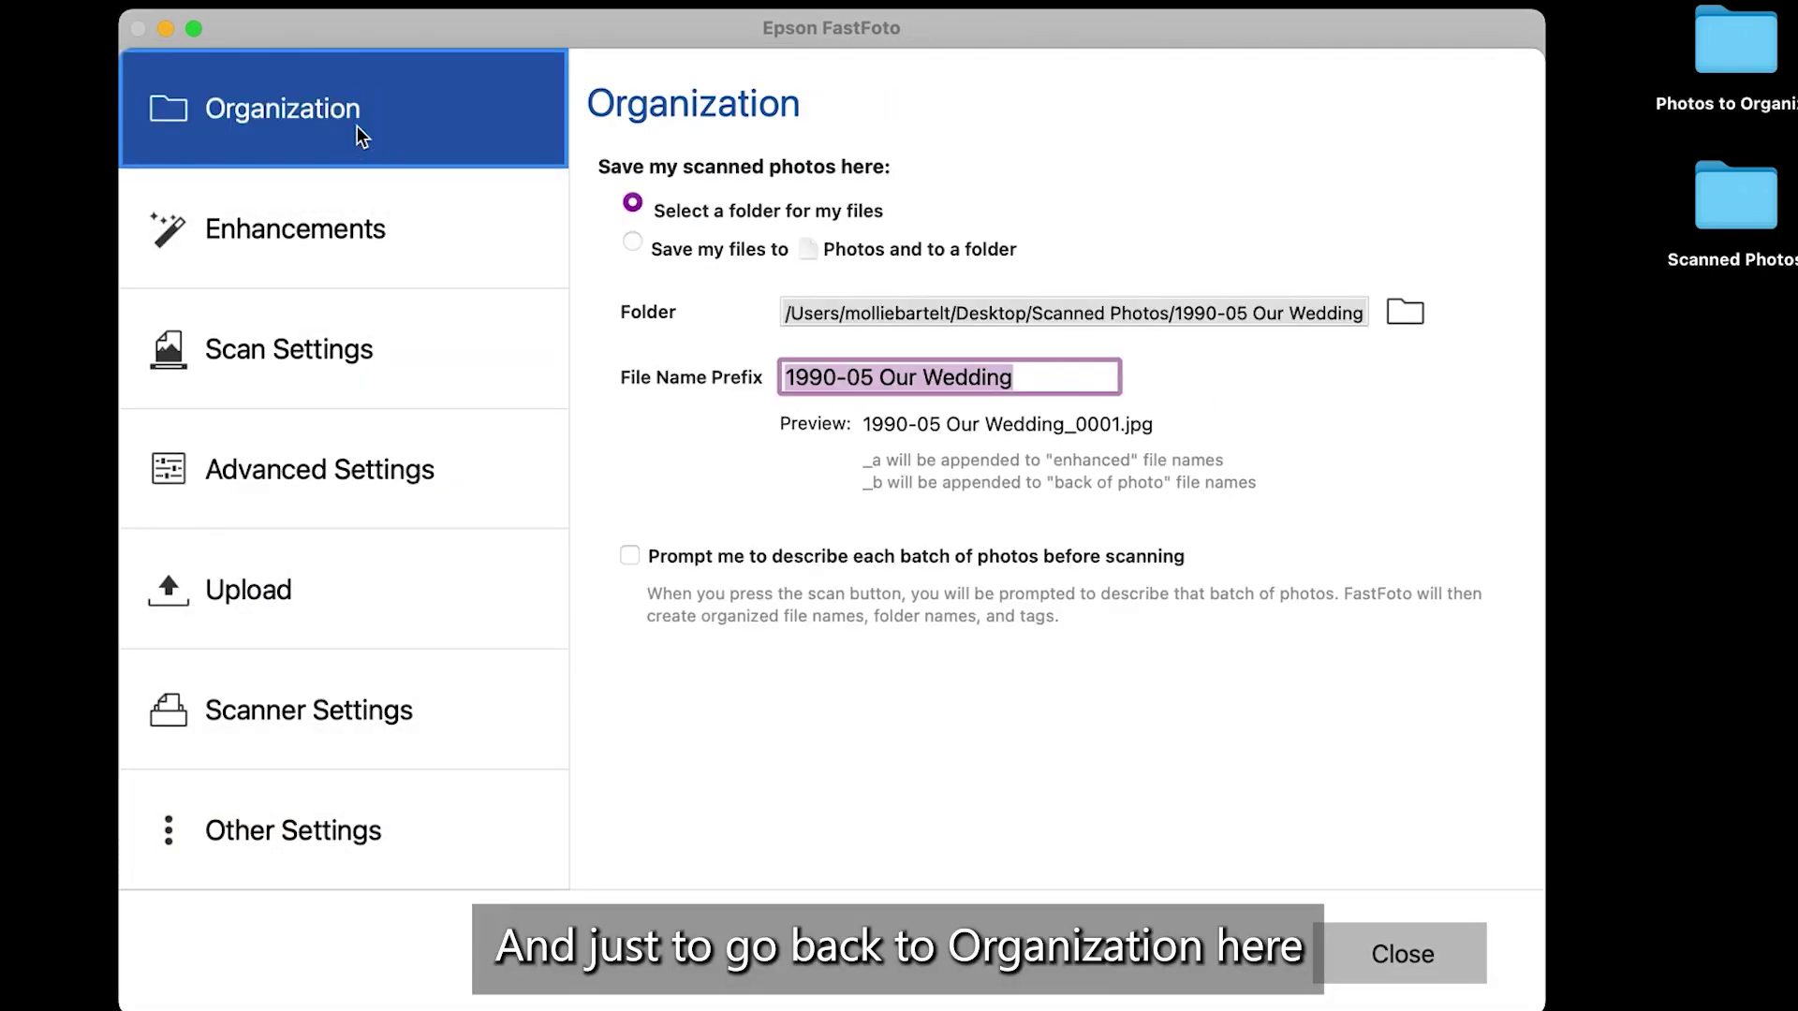
{"action": "left_click", "coordinate": [1405, 318]}
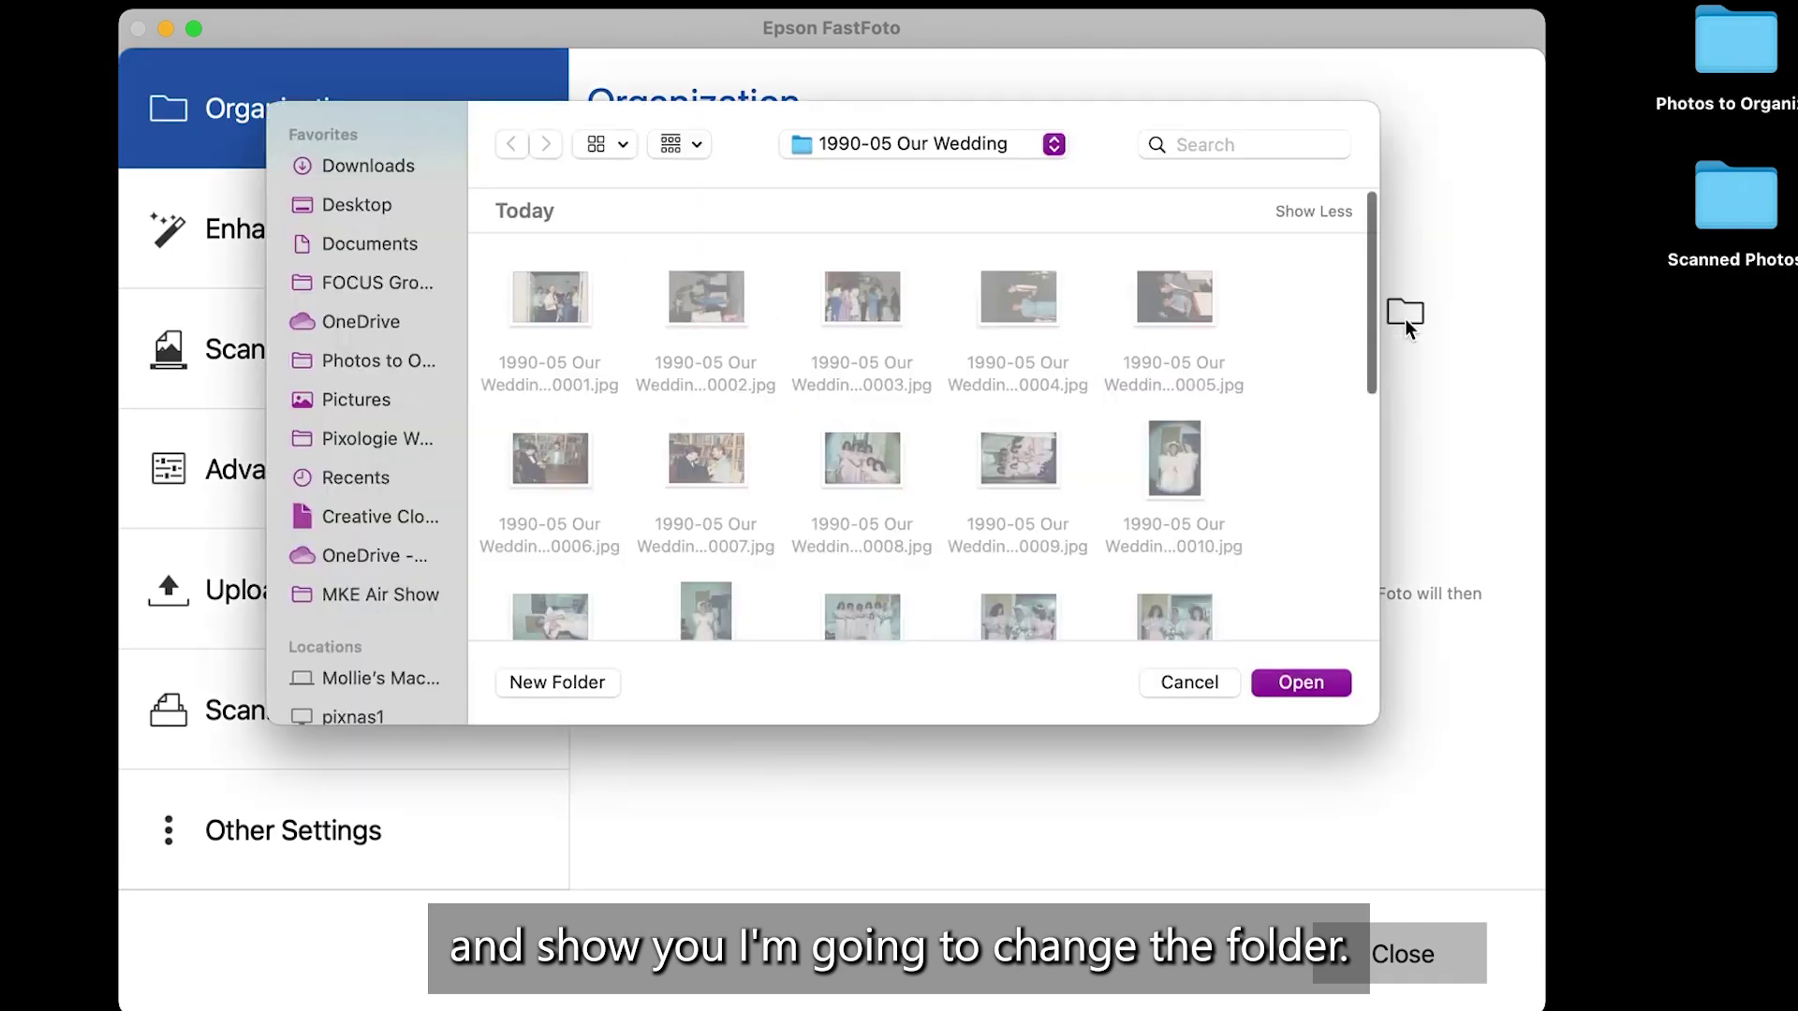
{"action": "left_click", "coordinate": [974, 143]}
{"action": "left_click", "coordinate": [969, 178]}
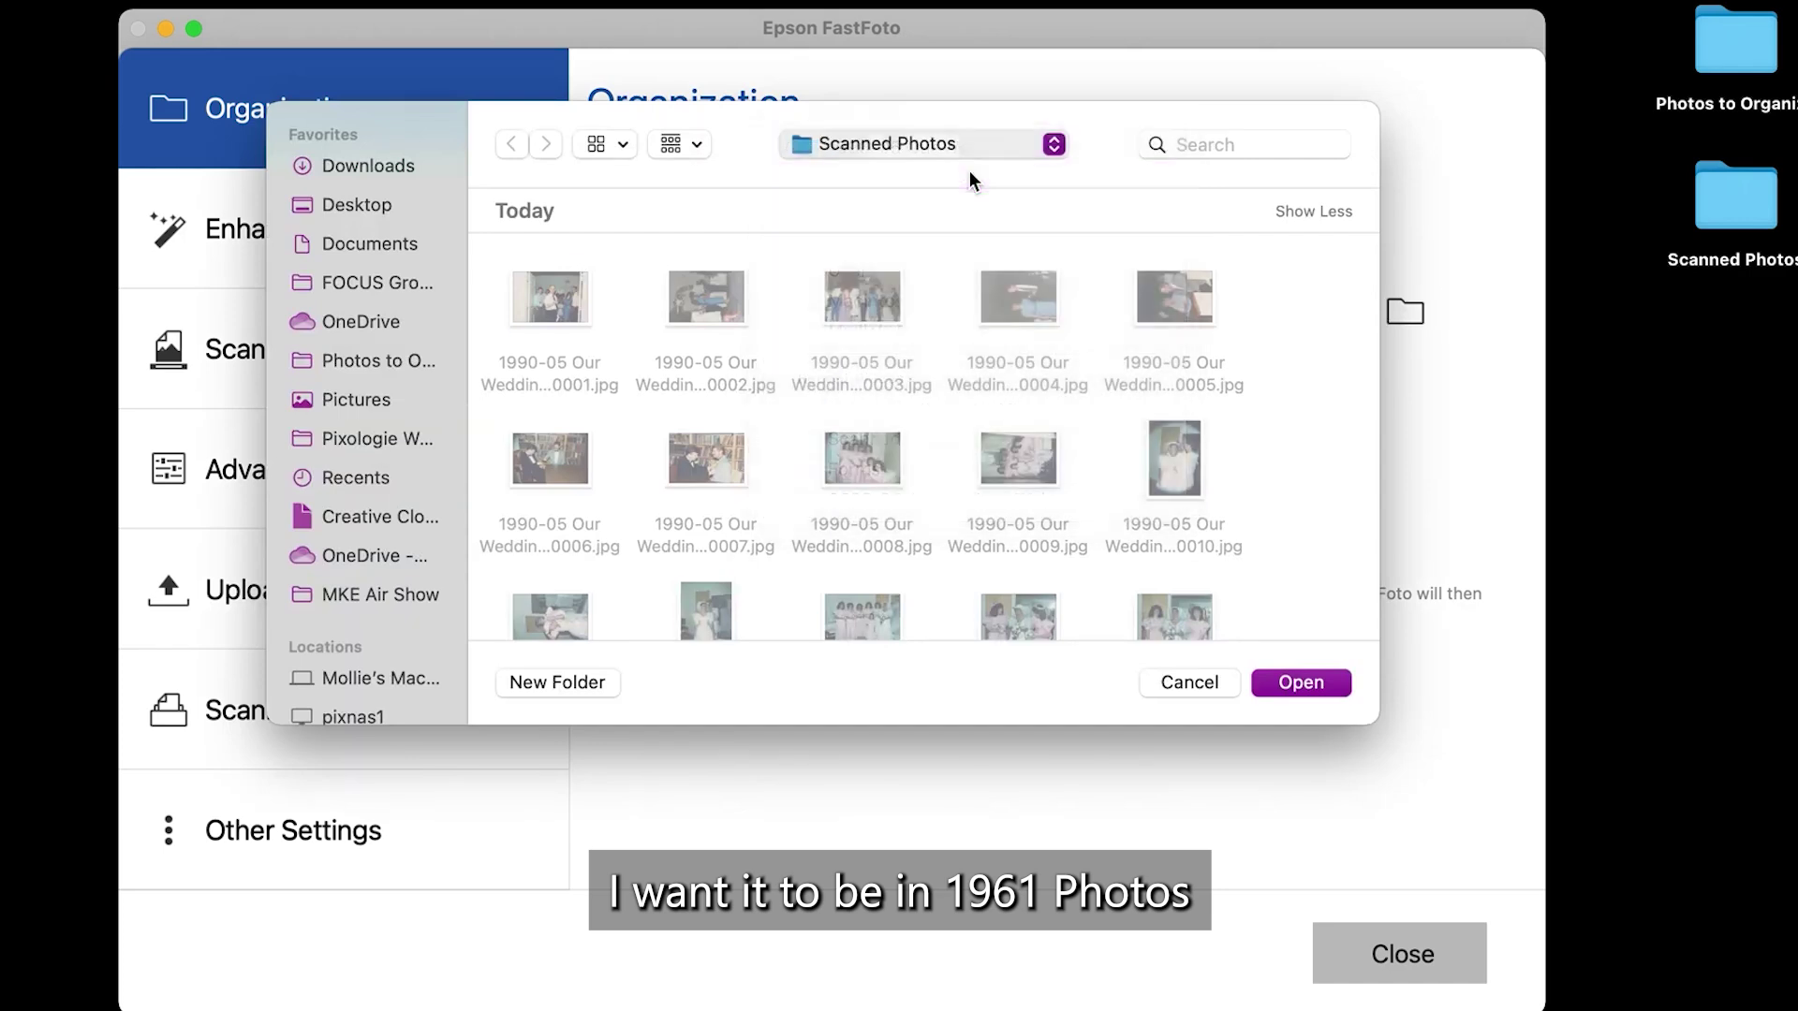
Create a '1961 Photos' folder there and make it the save folder.
{"action": "left_click", "coordinate": [552, 681]}
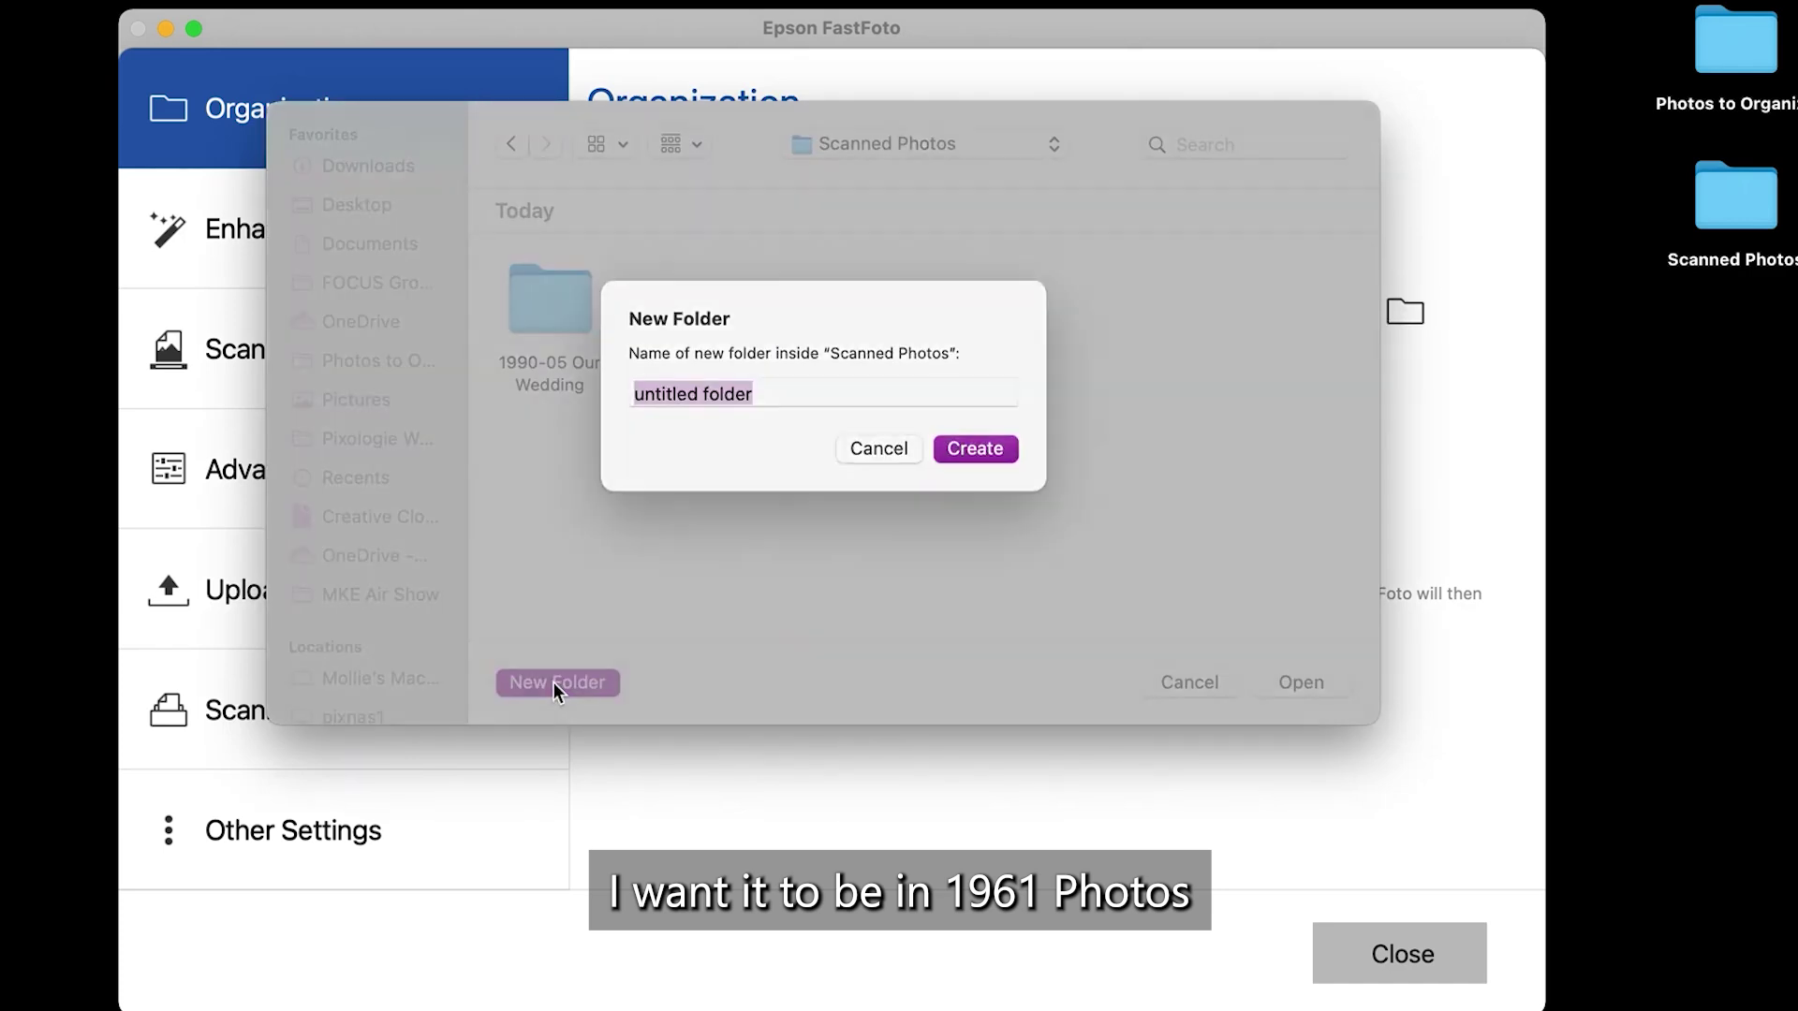
{"action": "type", "text": "9"}
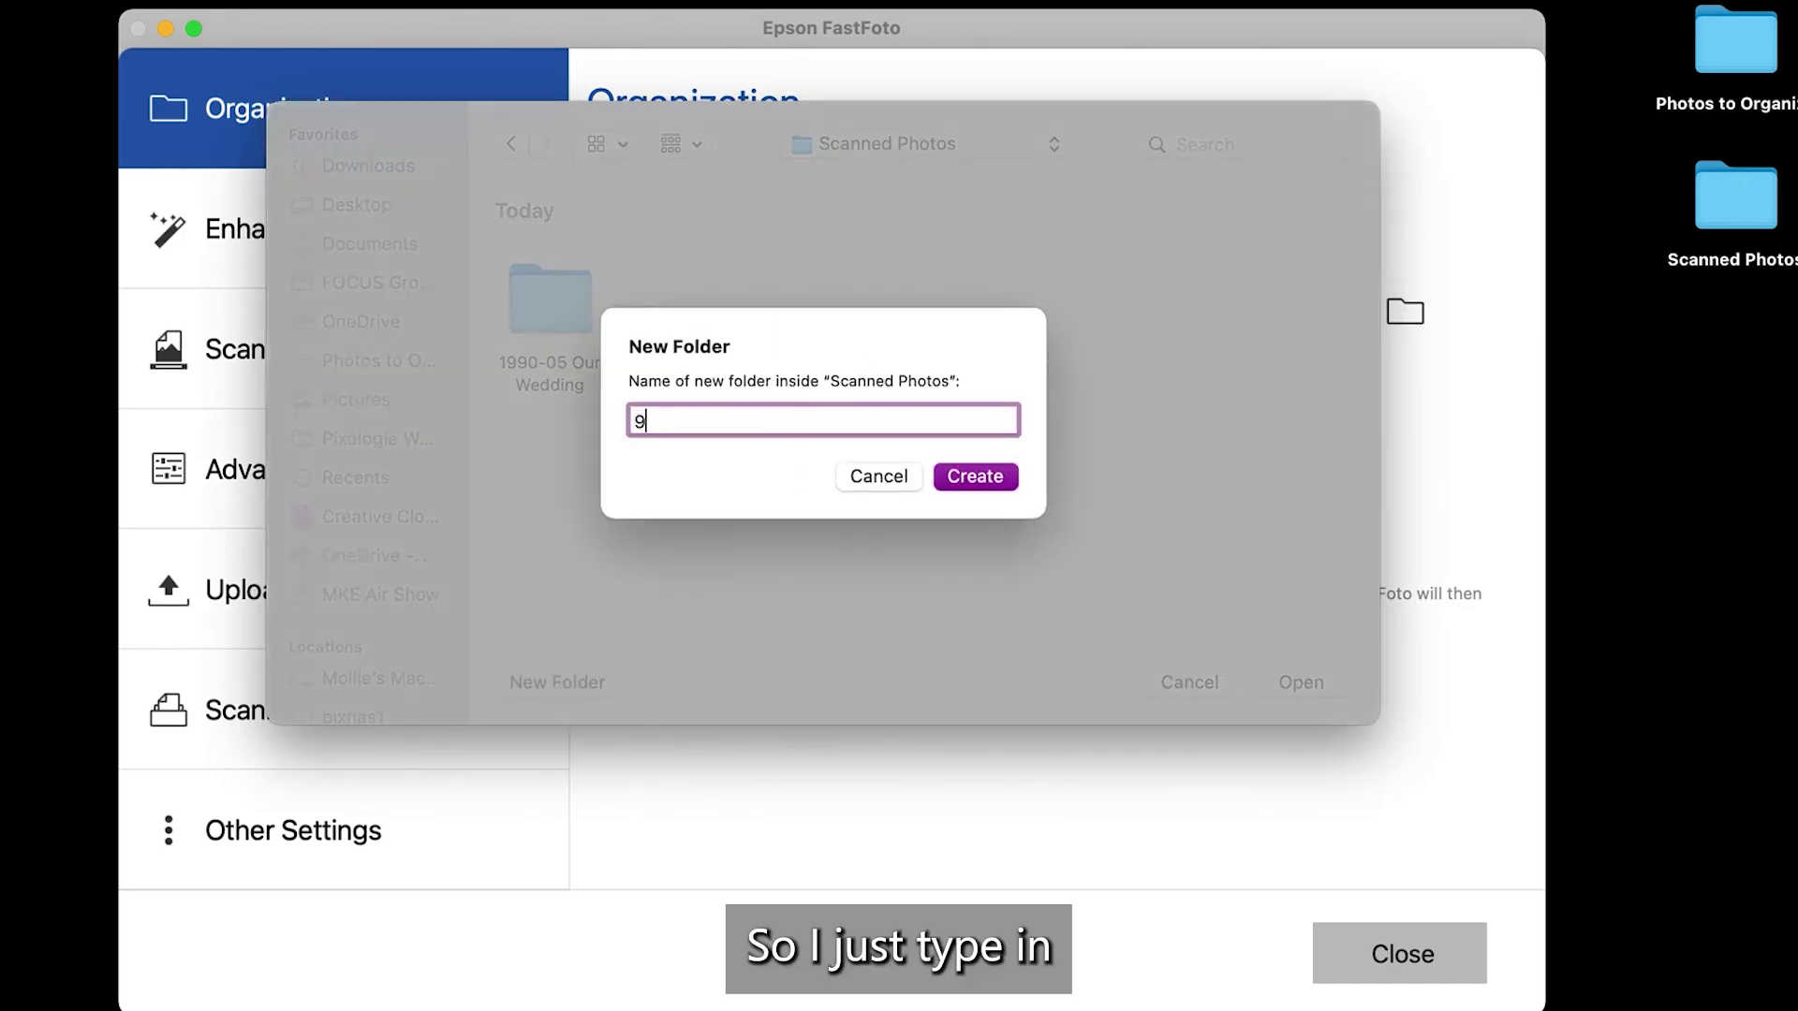
{"action": "type", "text": "61"}
{"action": "key", "text": "BackSpace"}
{"action": "key", "text": "BackSpace"}
{"action": "key", "text": "BackSpace"}
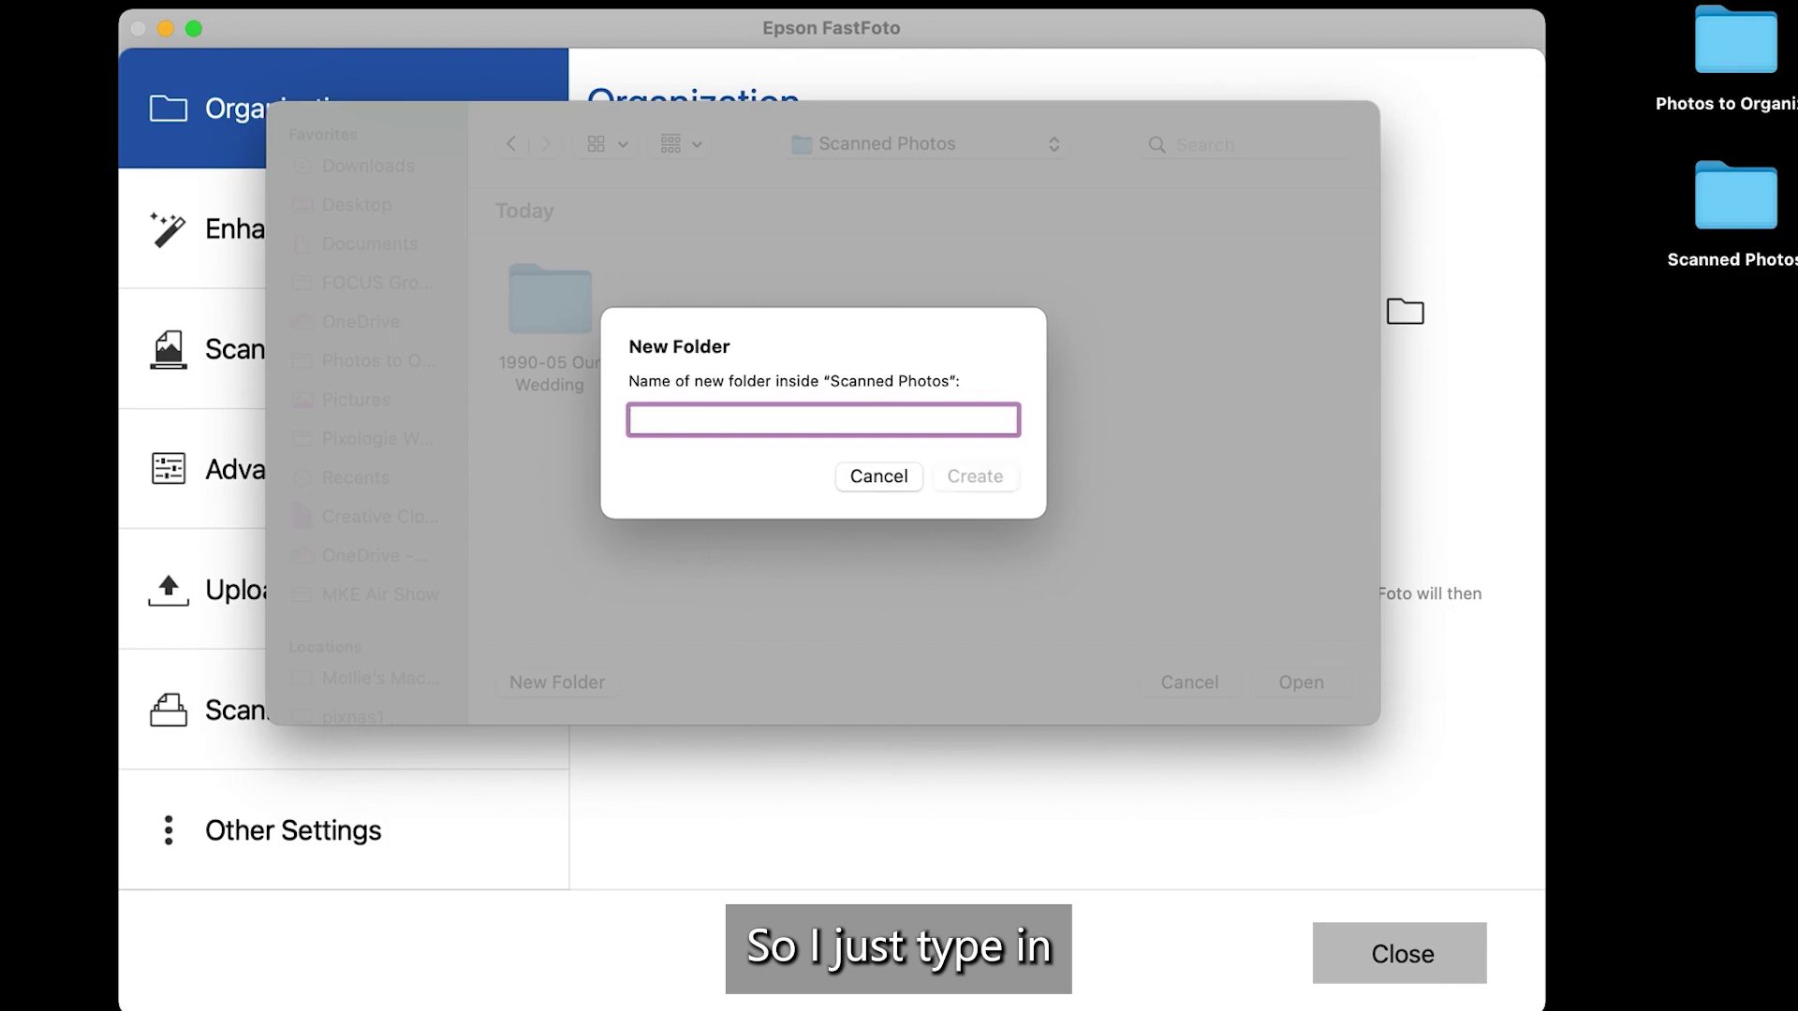
{"action": "type", "text": "1961 Photos"}
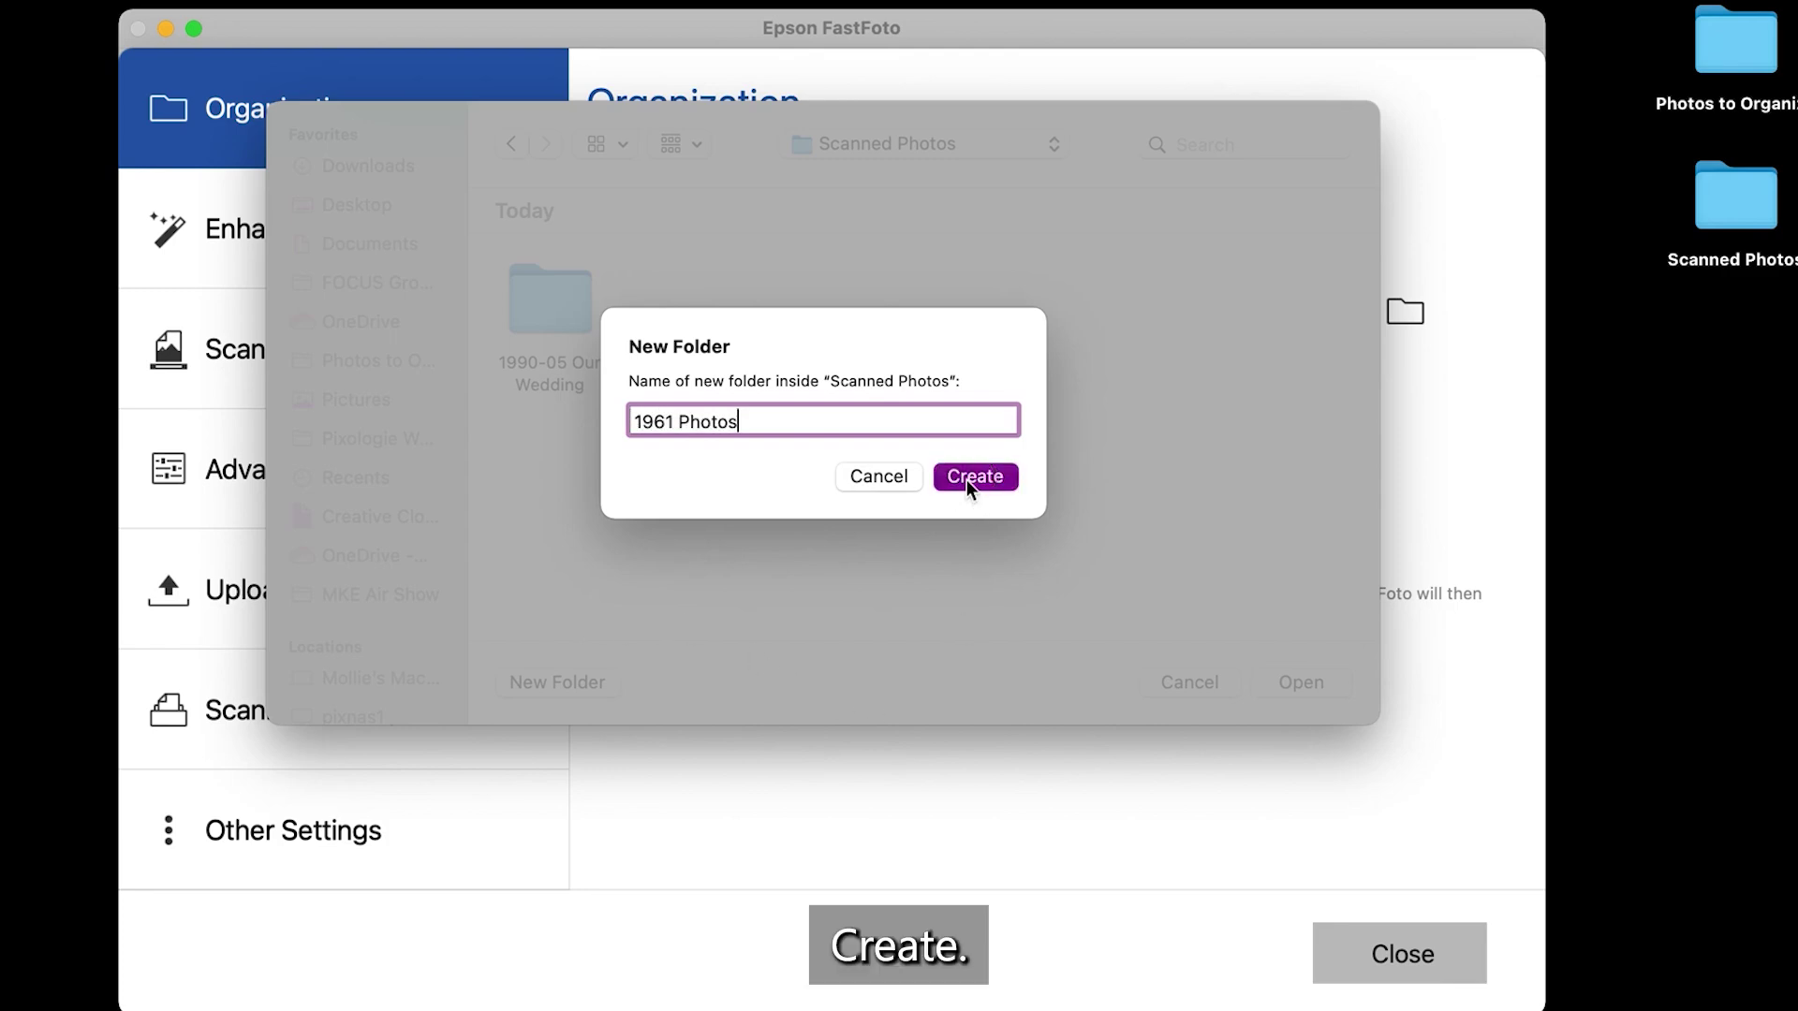
{"action": "left_click", "coordinate": [966, 479]}
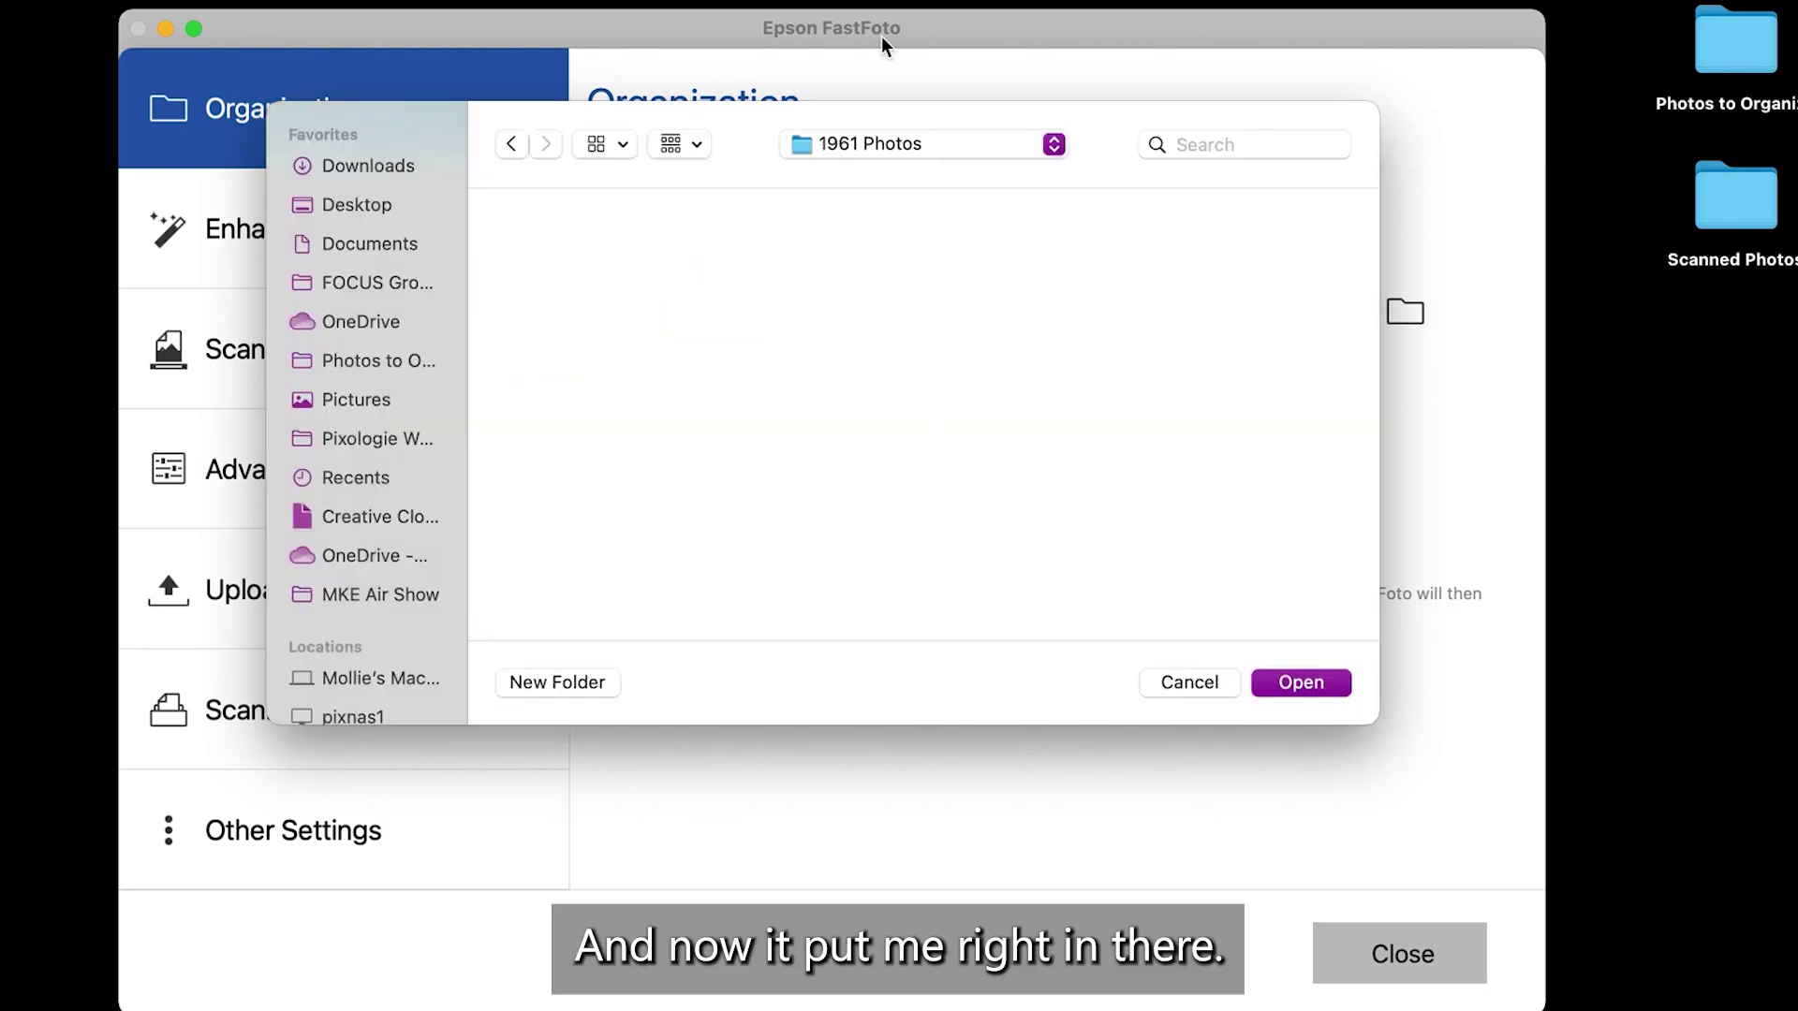
{"action": "left_click", "coordinate": [1312, 682]}
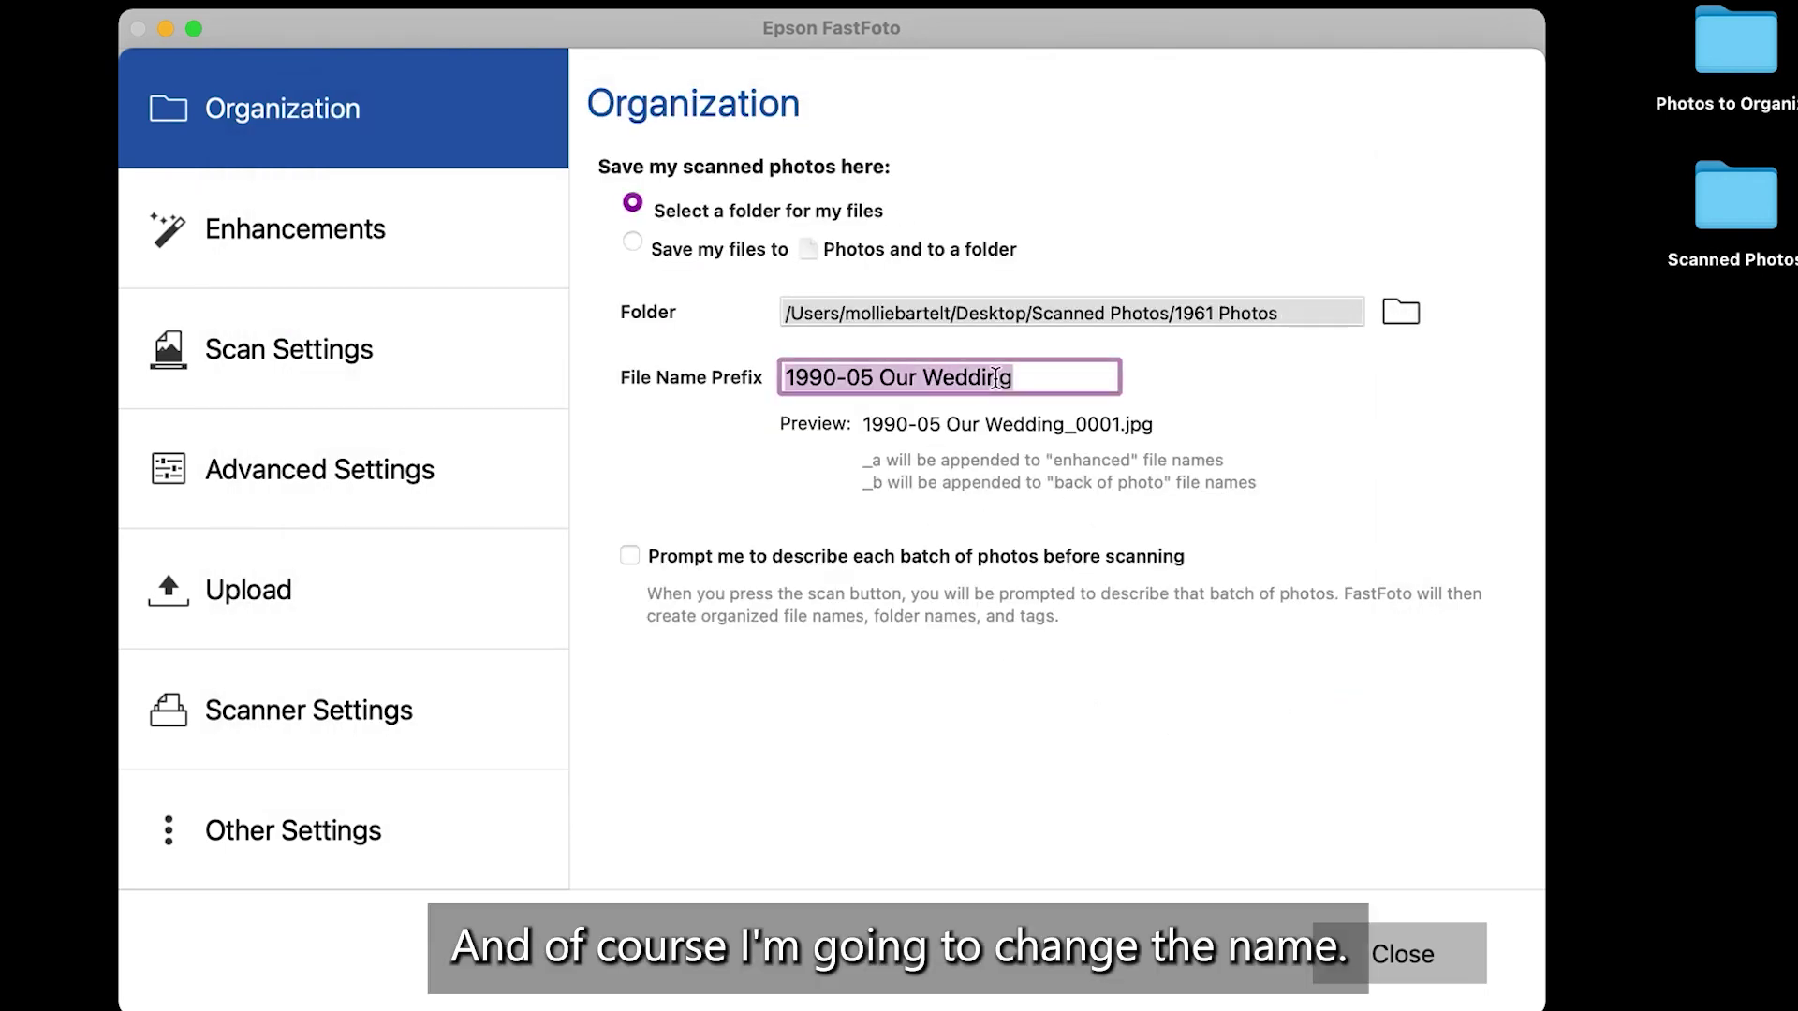
Change the file name prefix to '1961 Photos' and close the settings.
{"action": "type", "text": "196"}
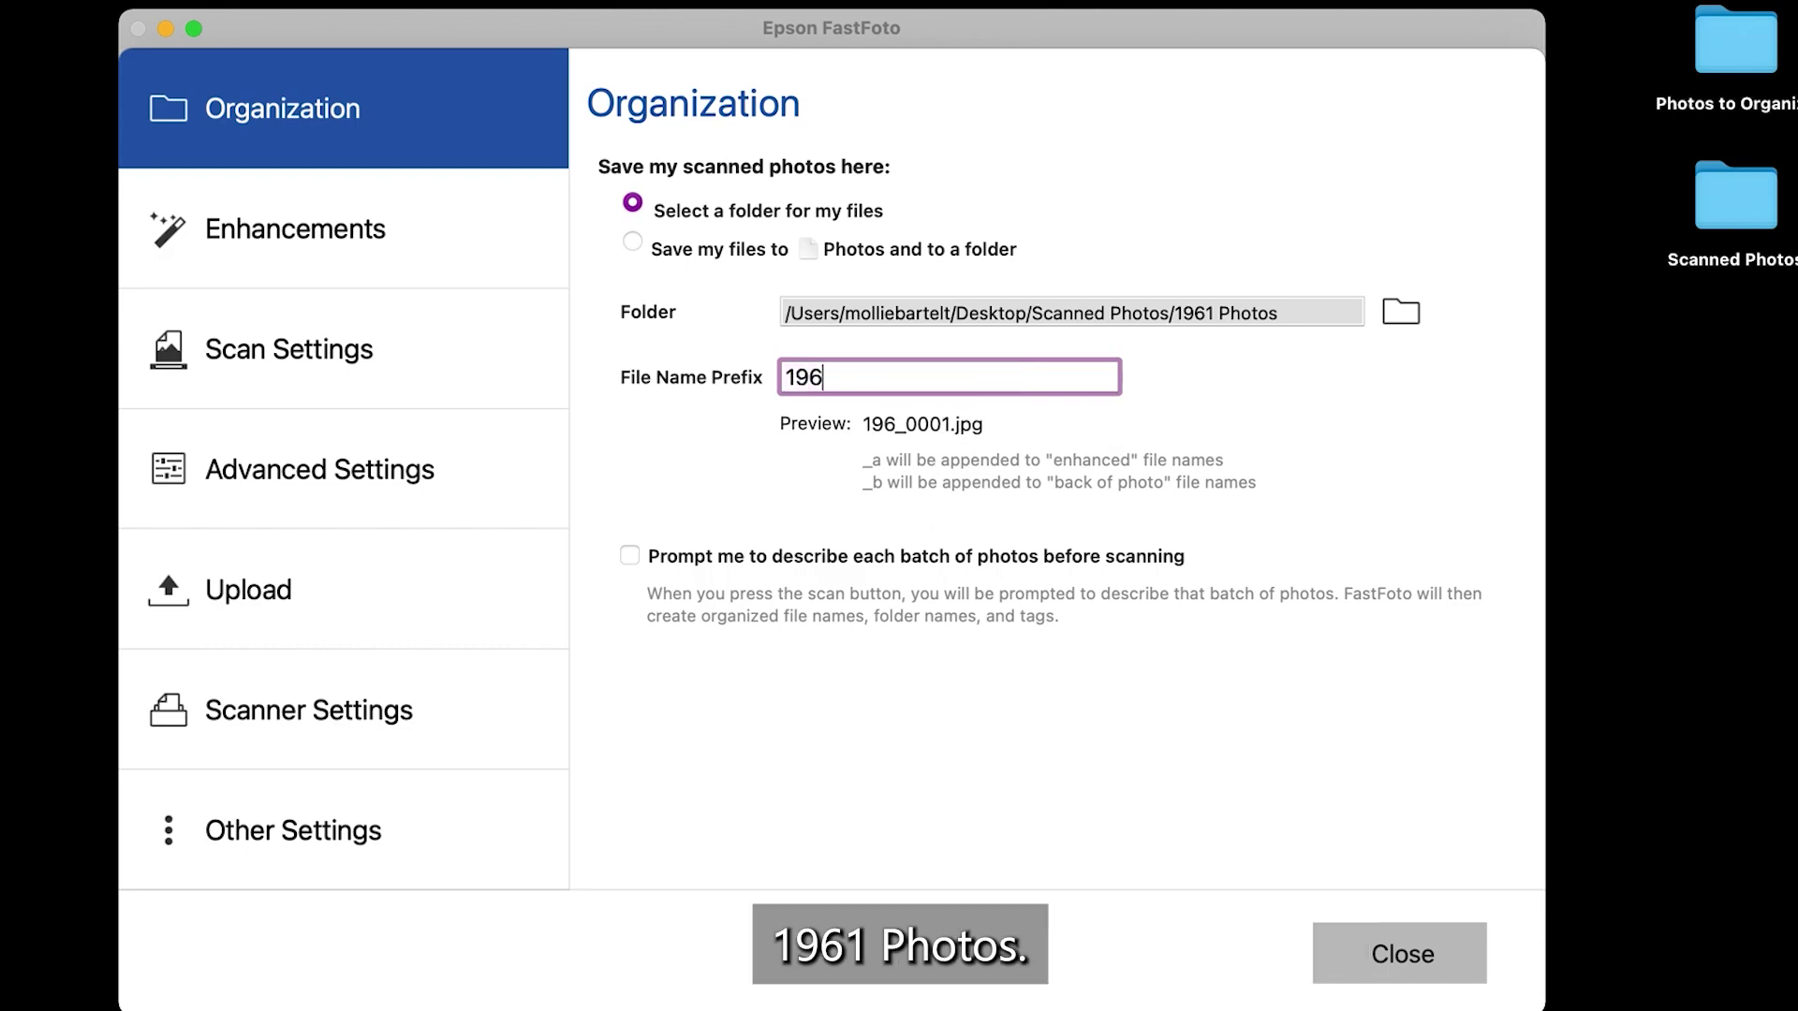
{"action": "type", "text": "1 Photos"}
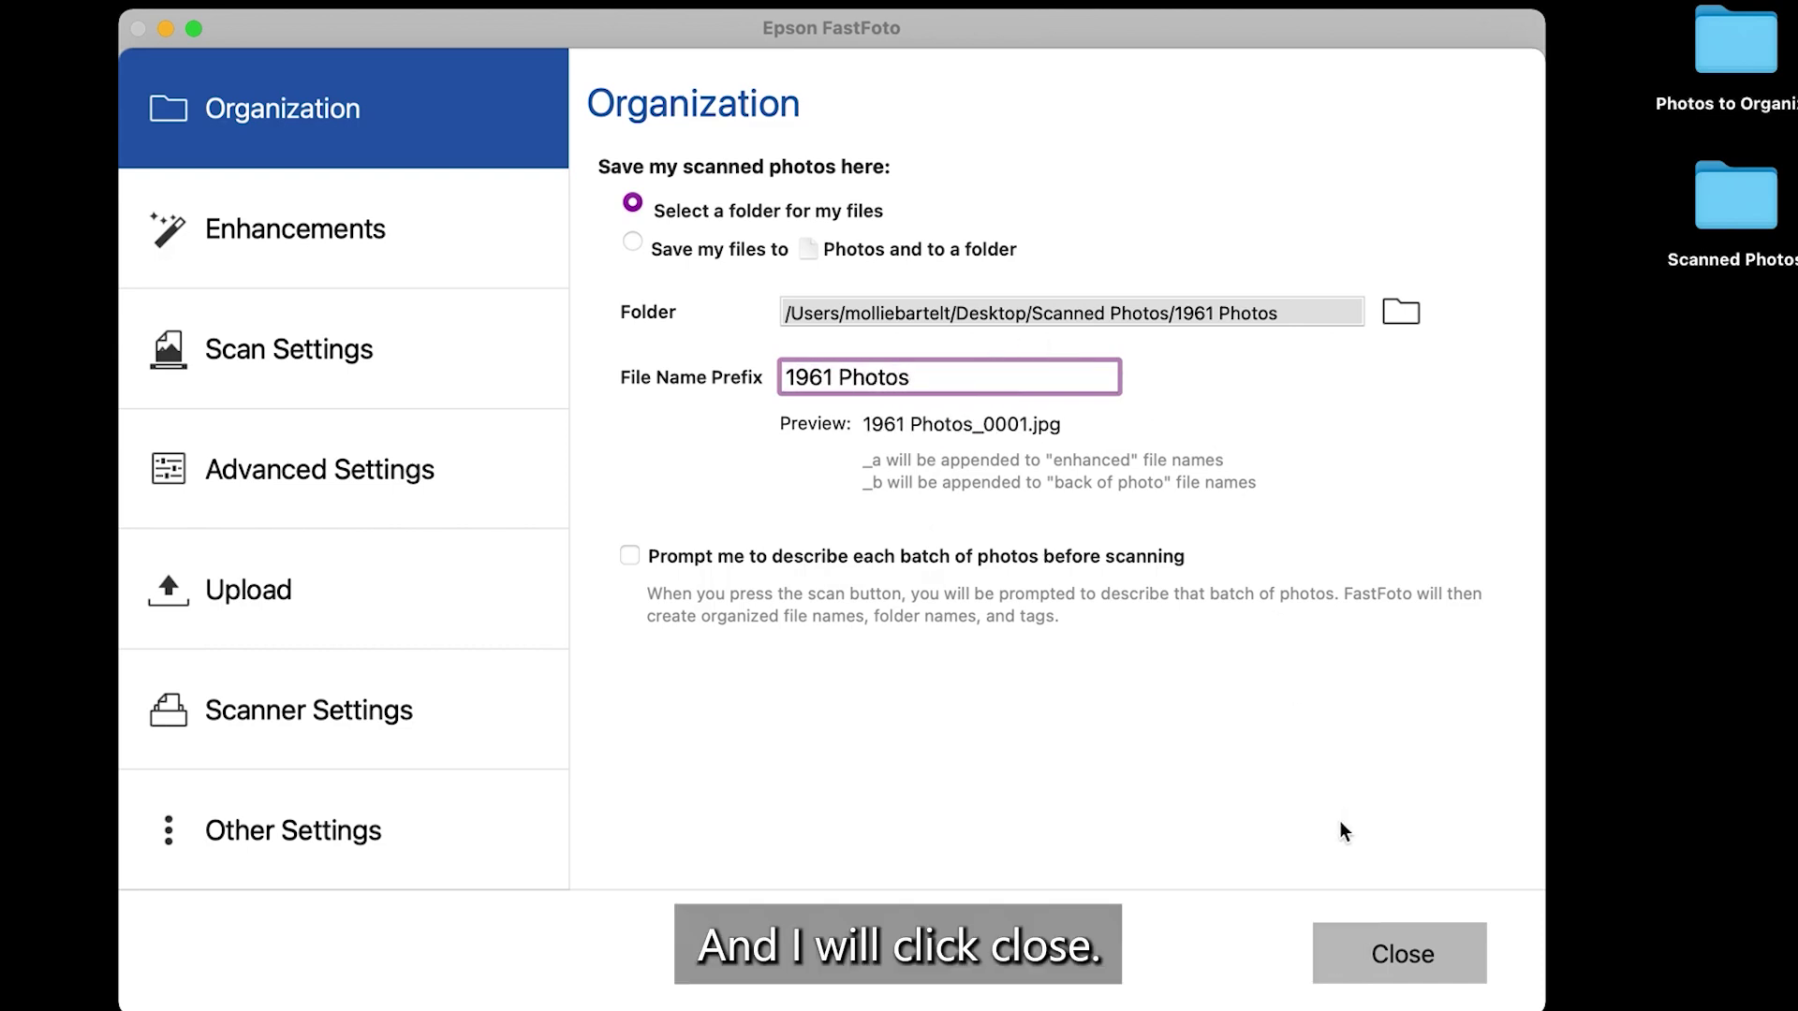
{"action": "left_click", "coordinate": [1400, 964]}
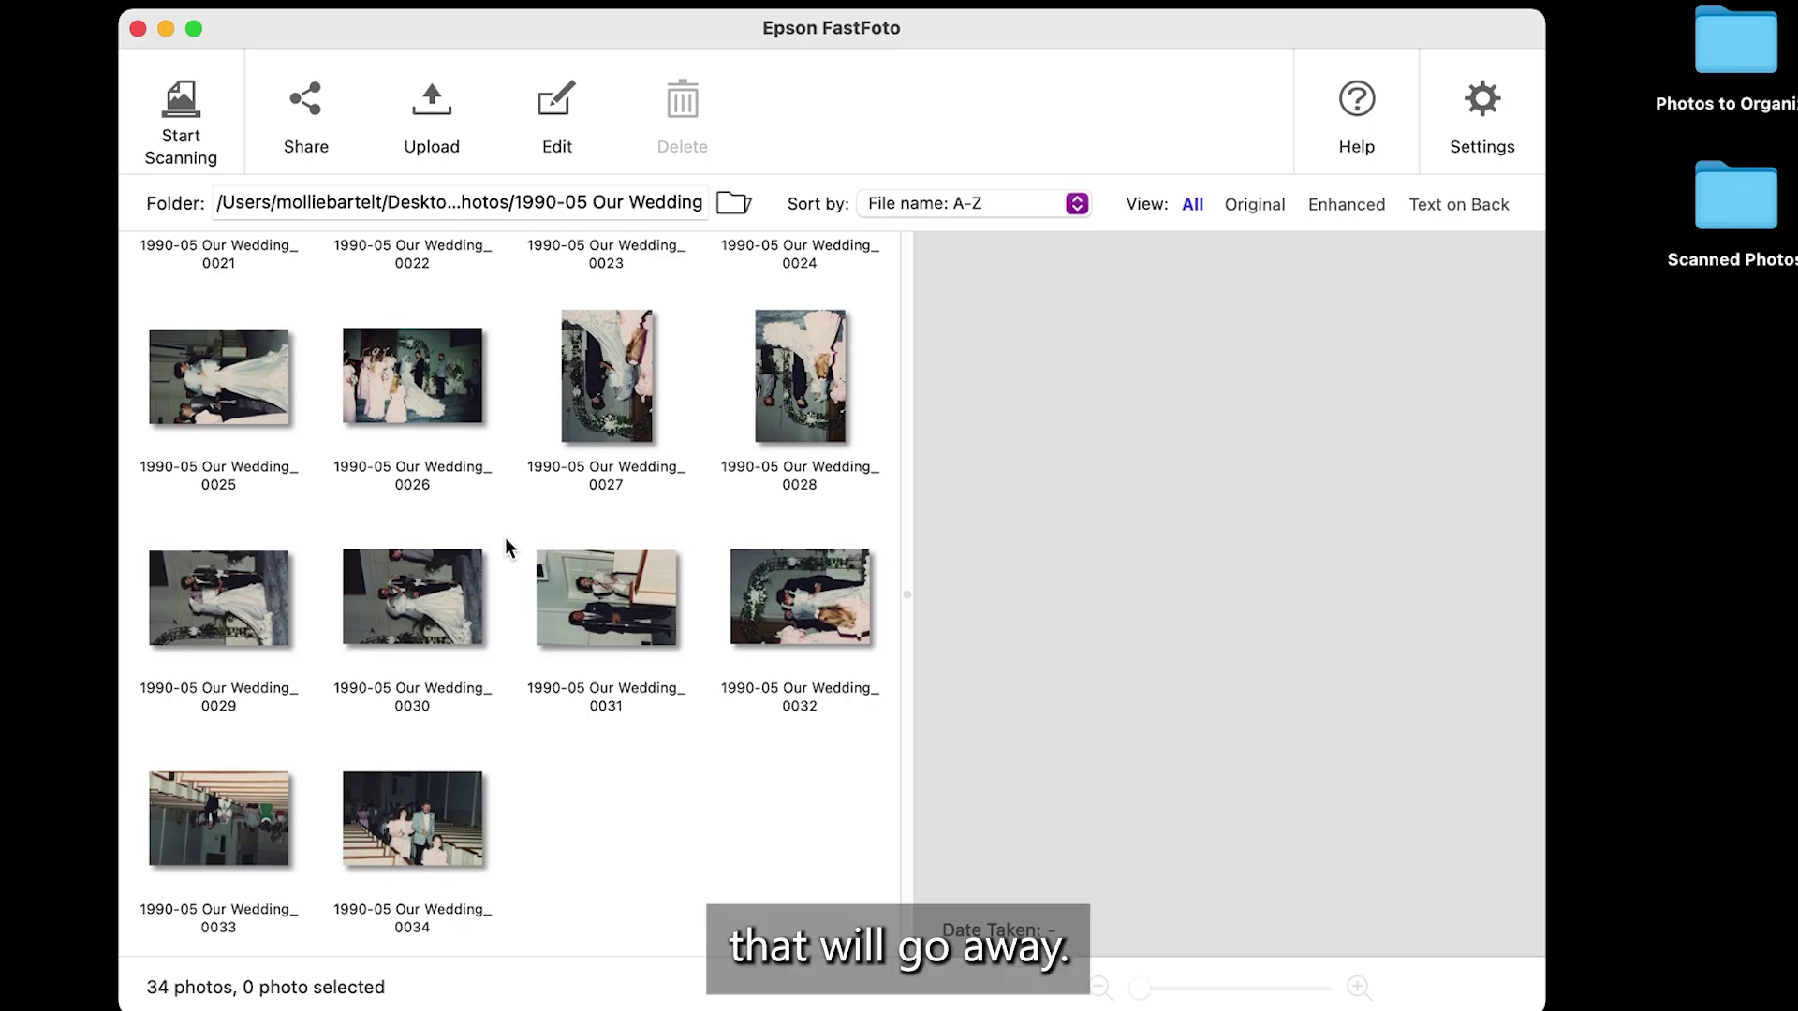
Scan the first batch of 1961 pictures as 1961 Photos_0001 to _0007.
{"action": "left_click", "coordinate": [185, 125]}
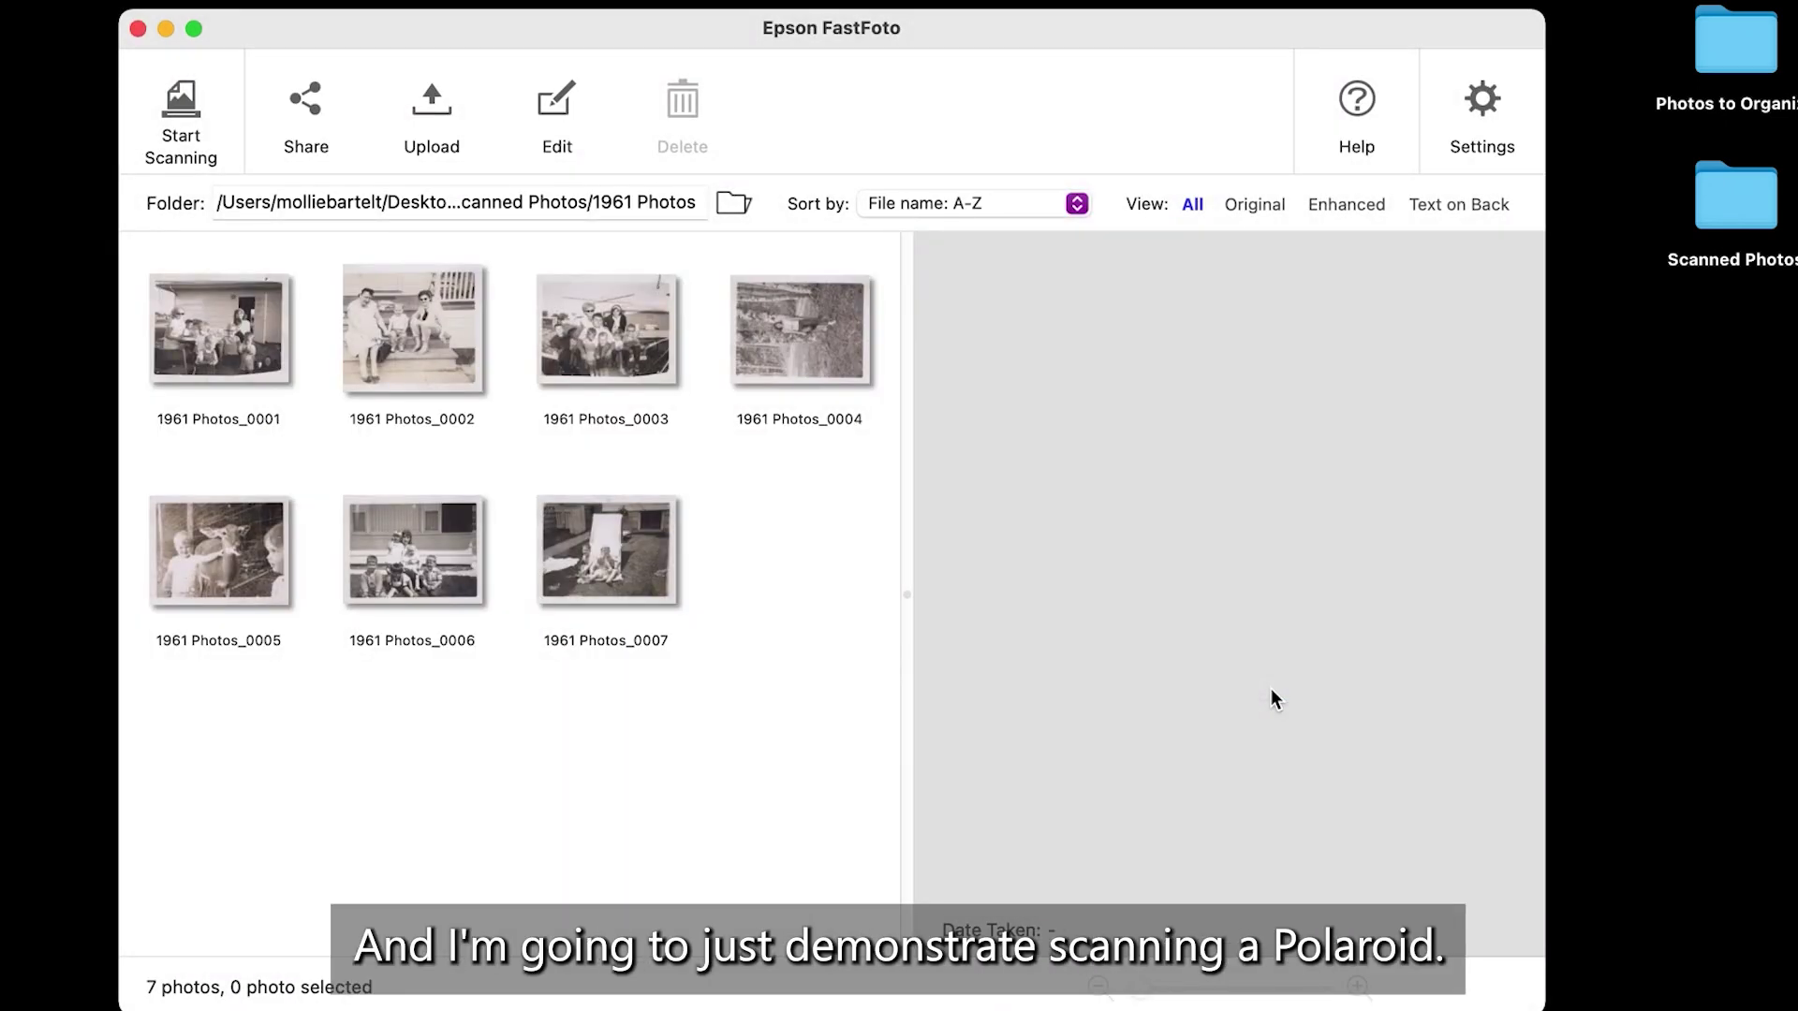
Set the Scan Settings photo type to Instant photos for the Polaroid.
{"action": "left_click", "coordinate": [1486, 117]}
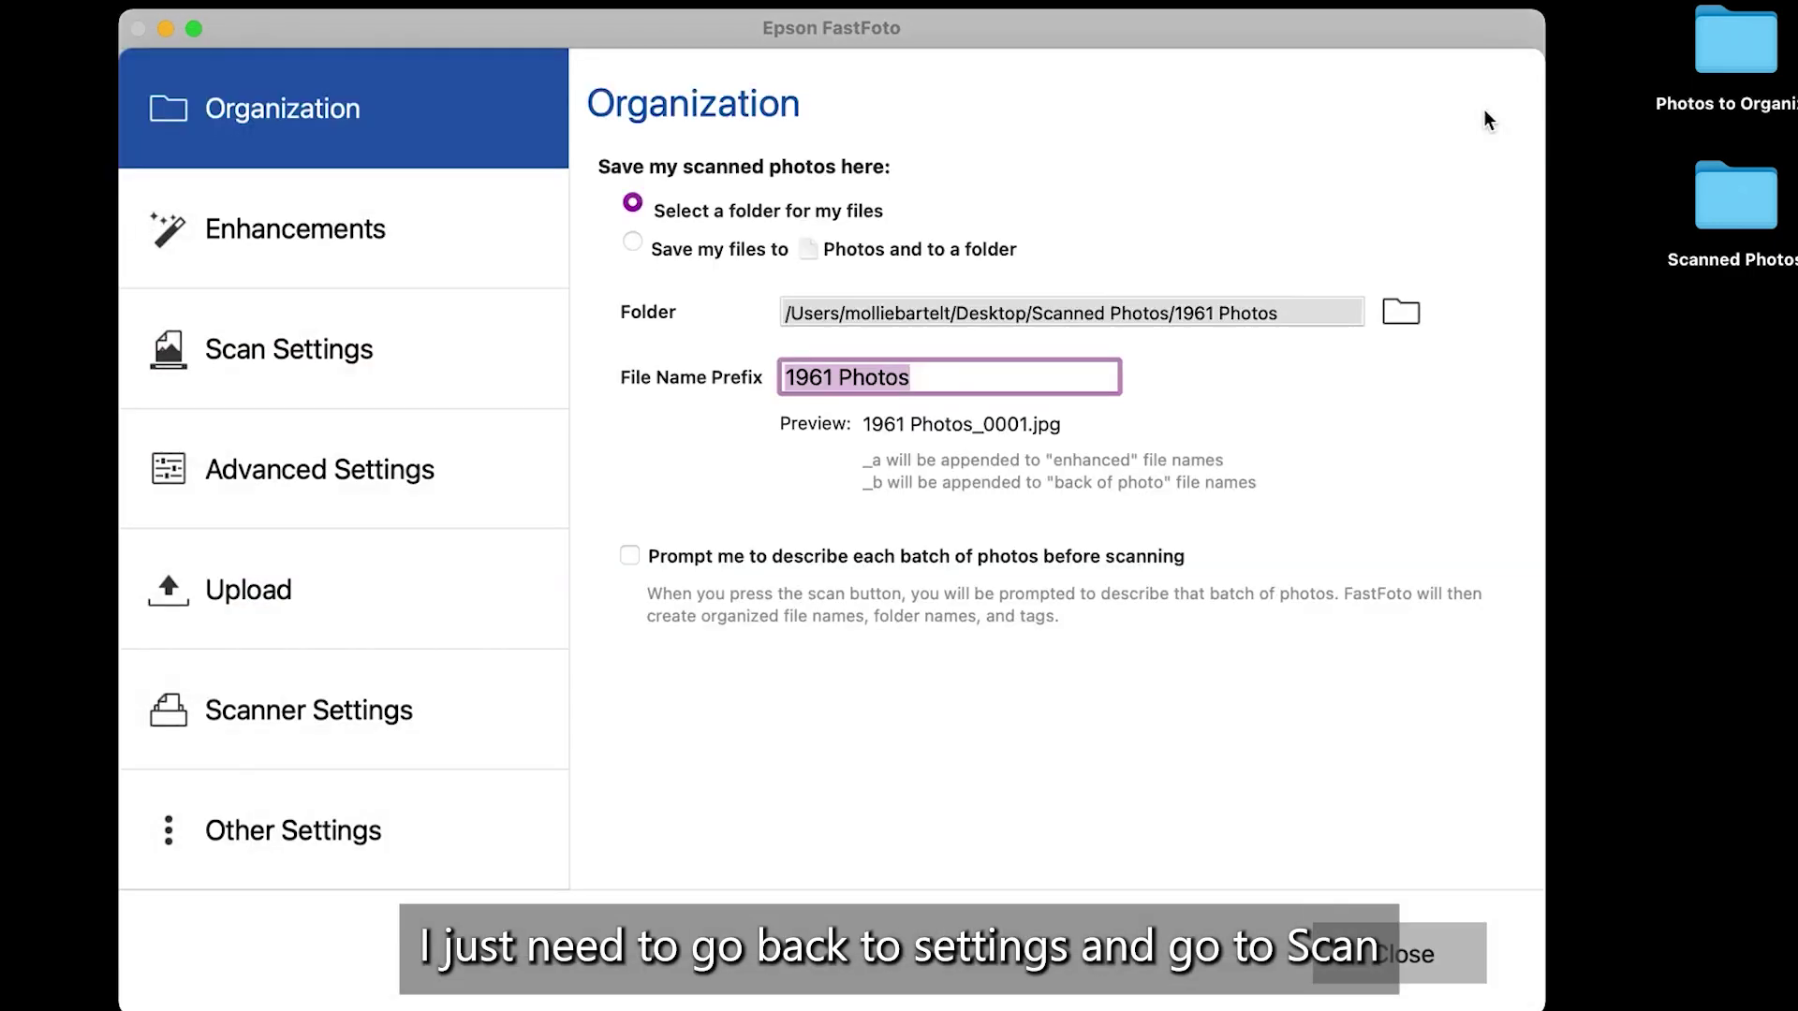
{"action": "left_click", "coordinate": [413, 359]}
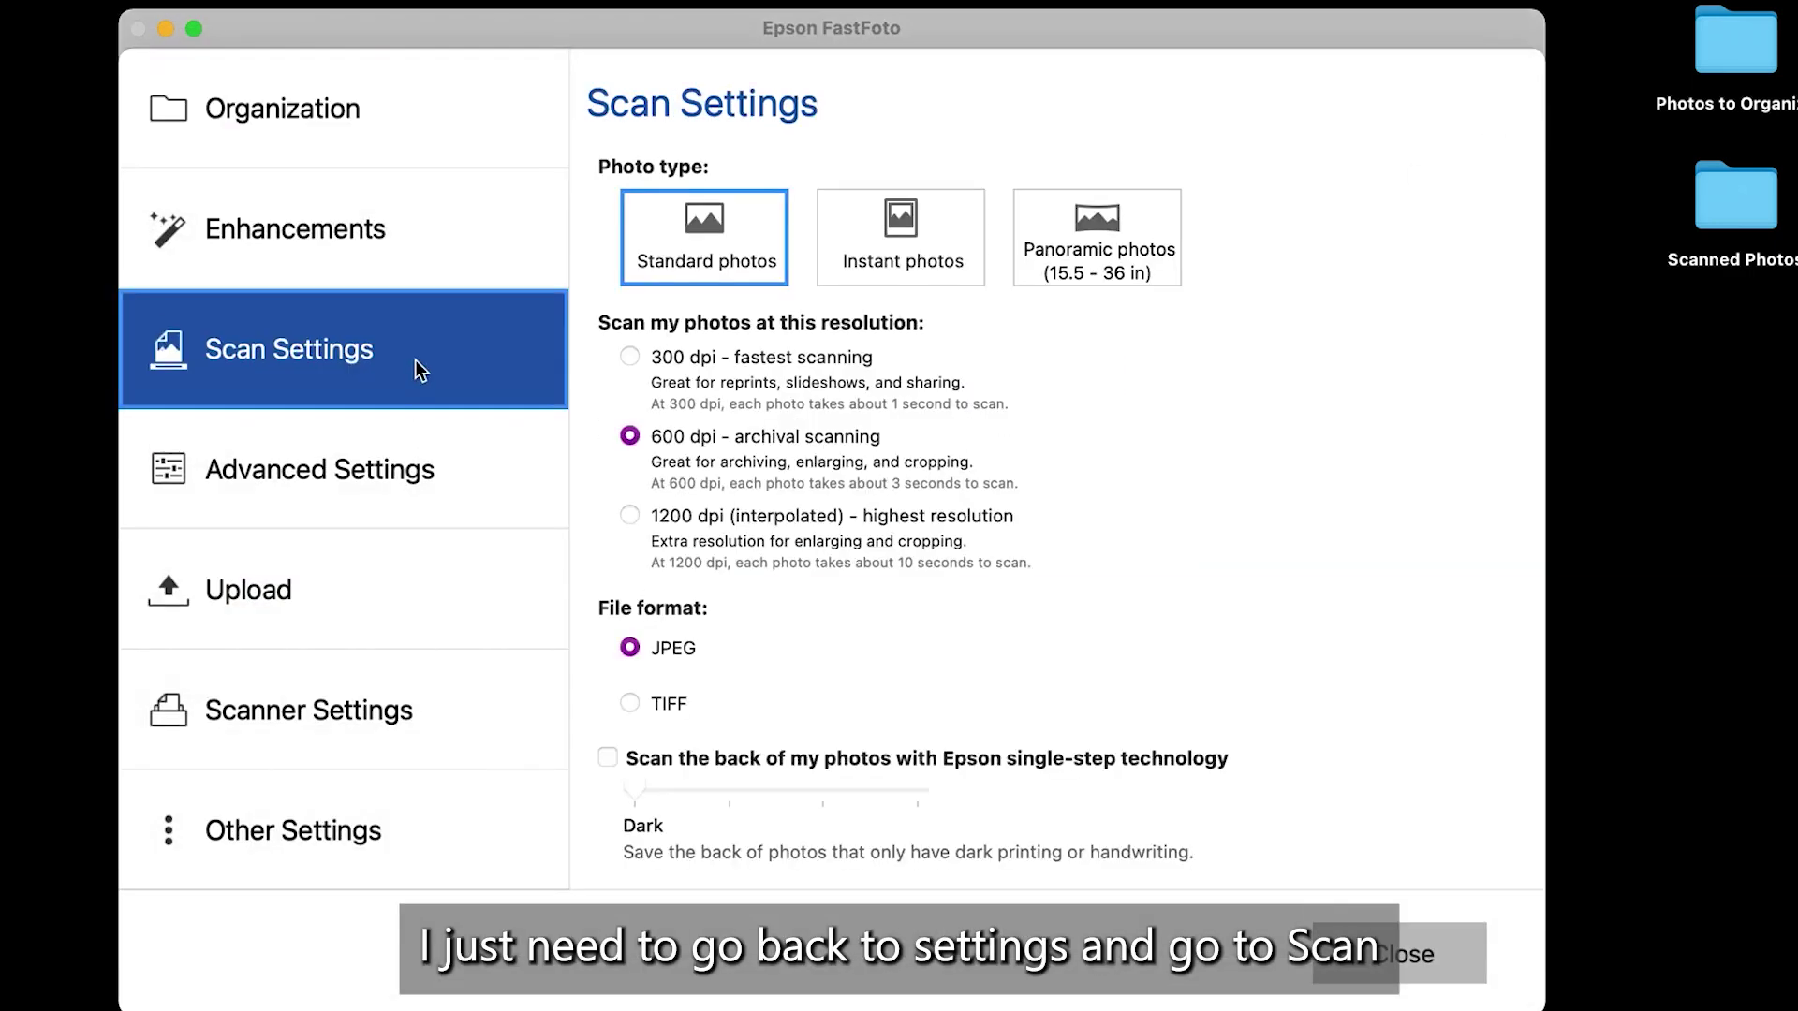
{"action": "left_click", "coordinate": [938, 235]}
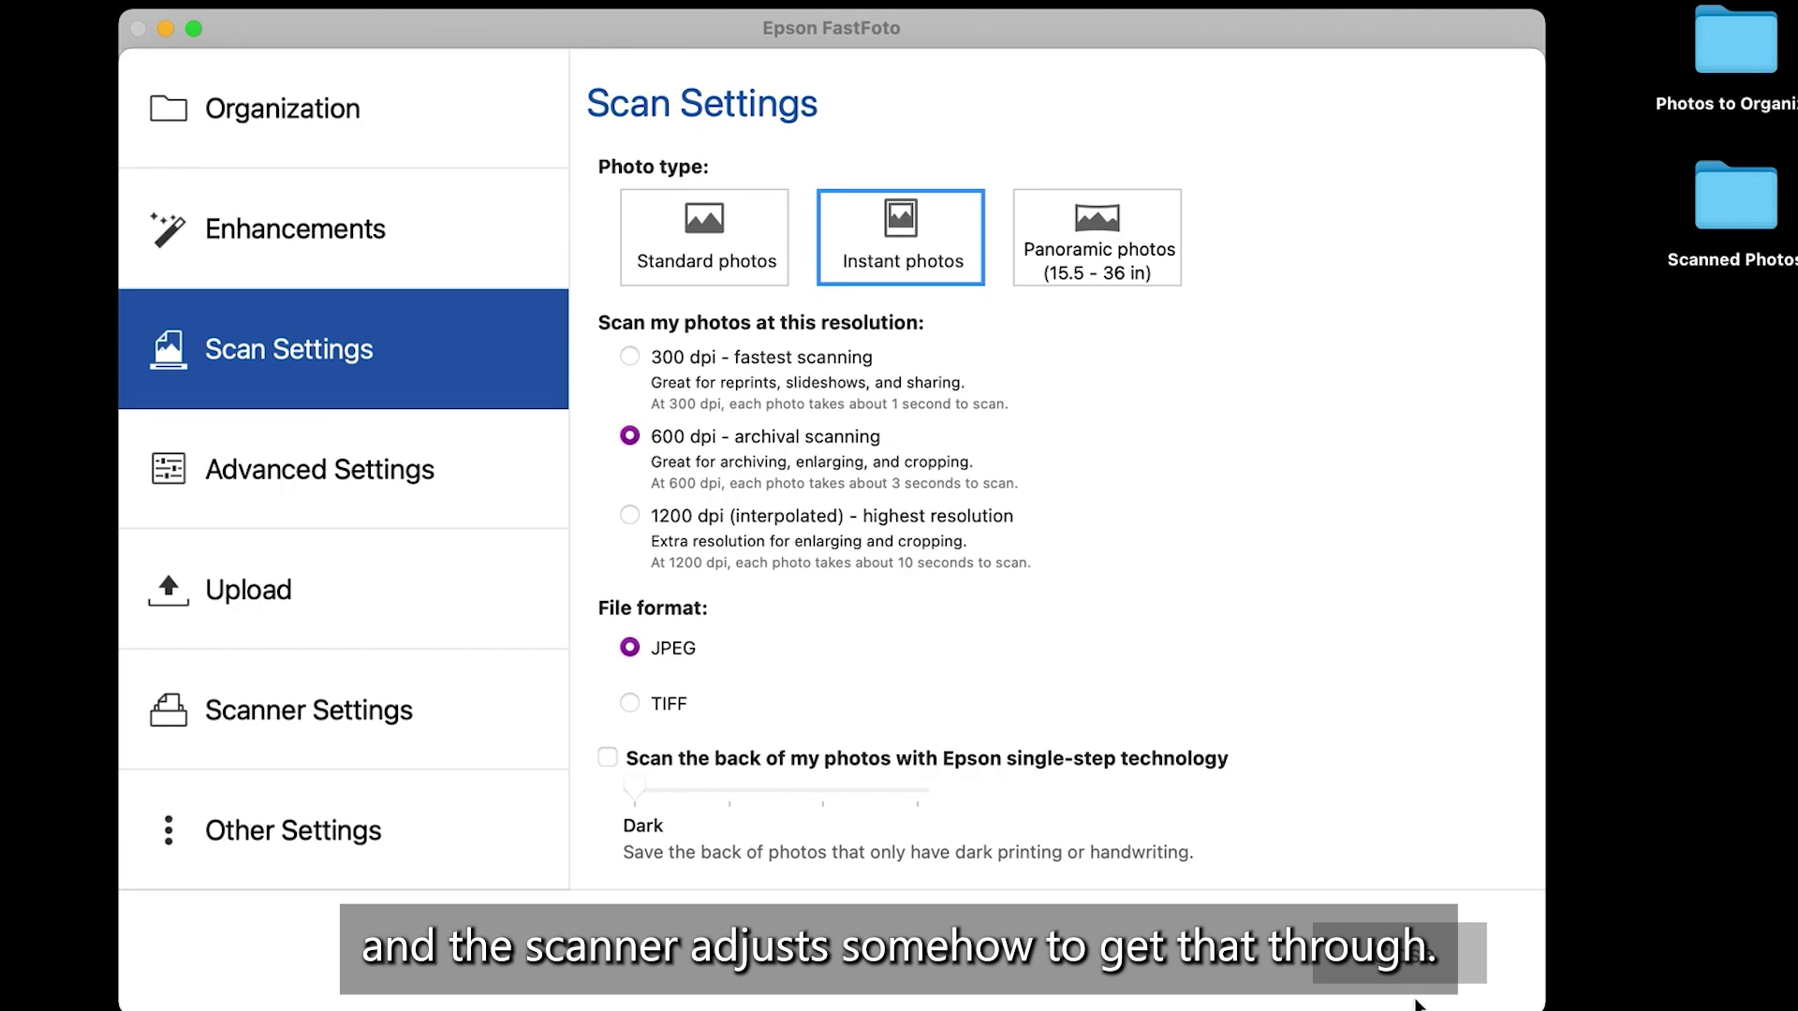
{"action": "left_click", "coordinate": [1363, 960]}
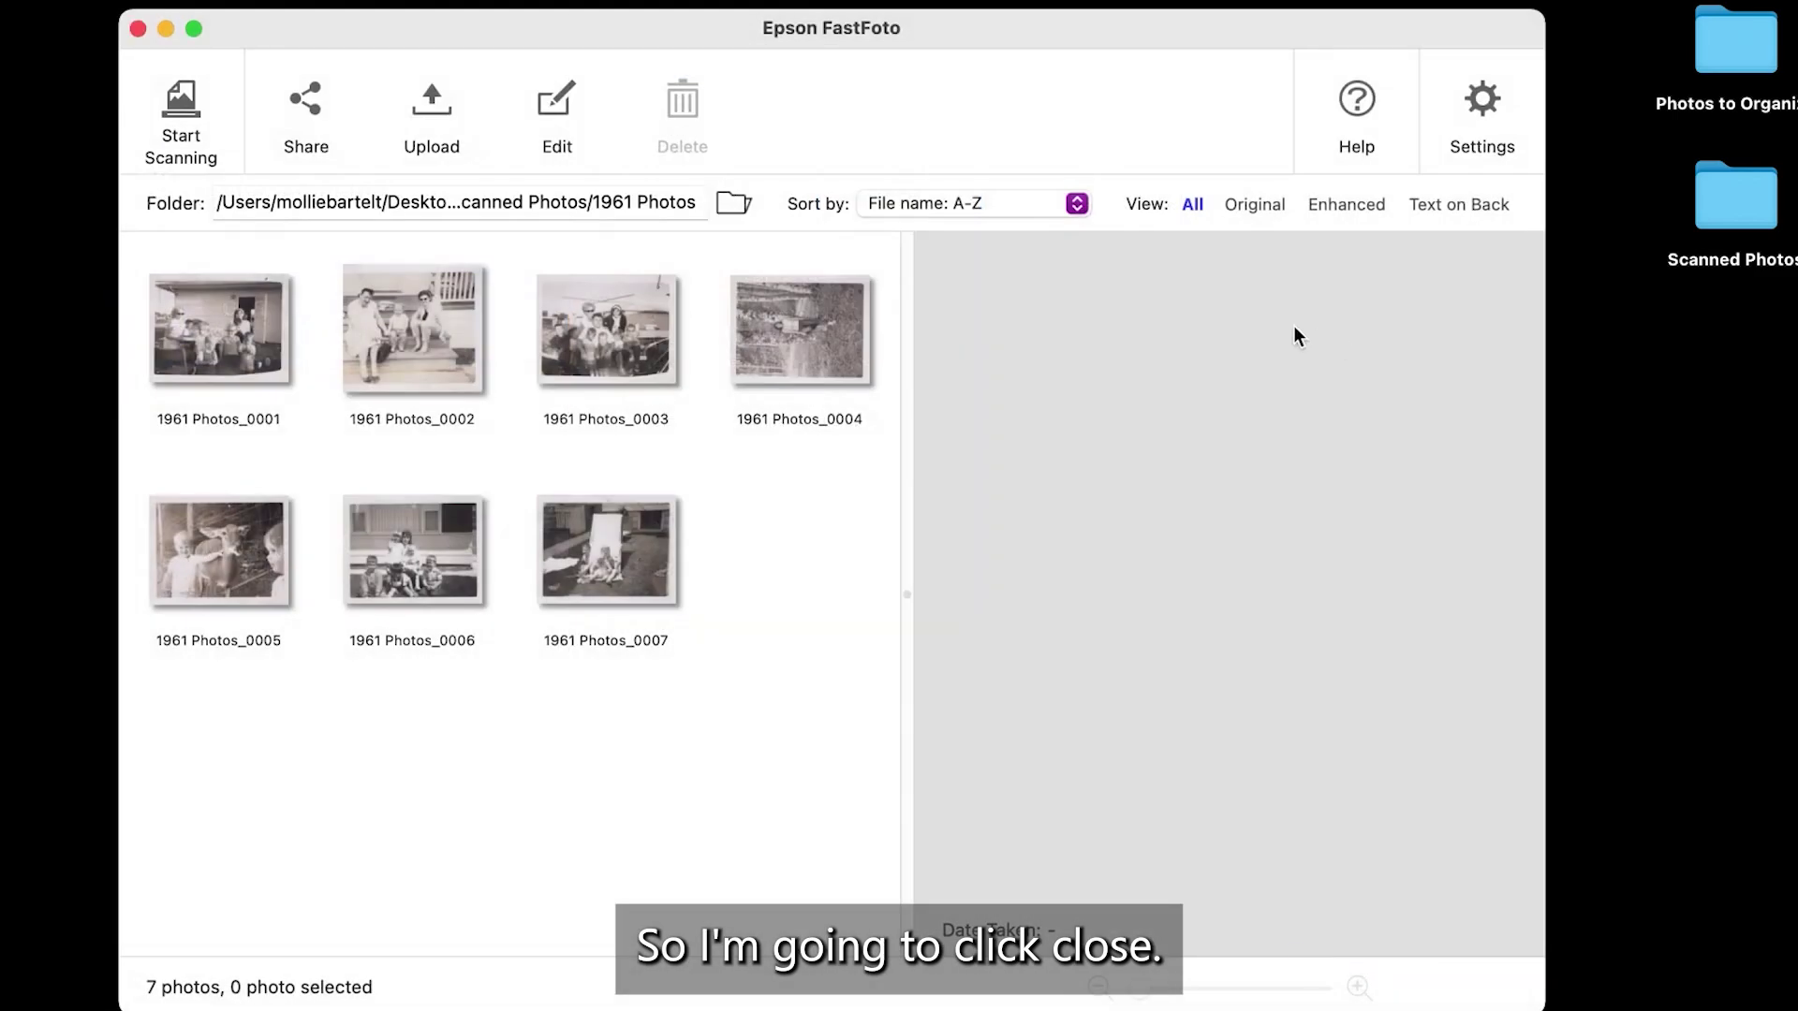
Scan and save the Polaroid as 1961 Photos_0008, then scan and save the next item.
{"action": "left_click", "coordinate": [192, 123]}
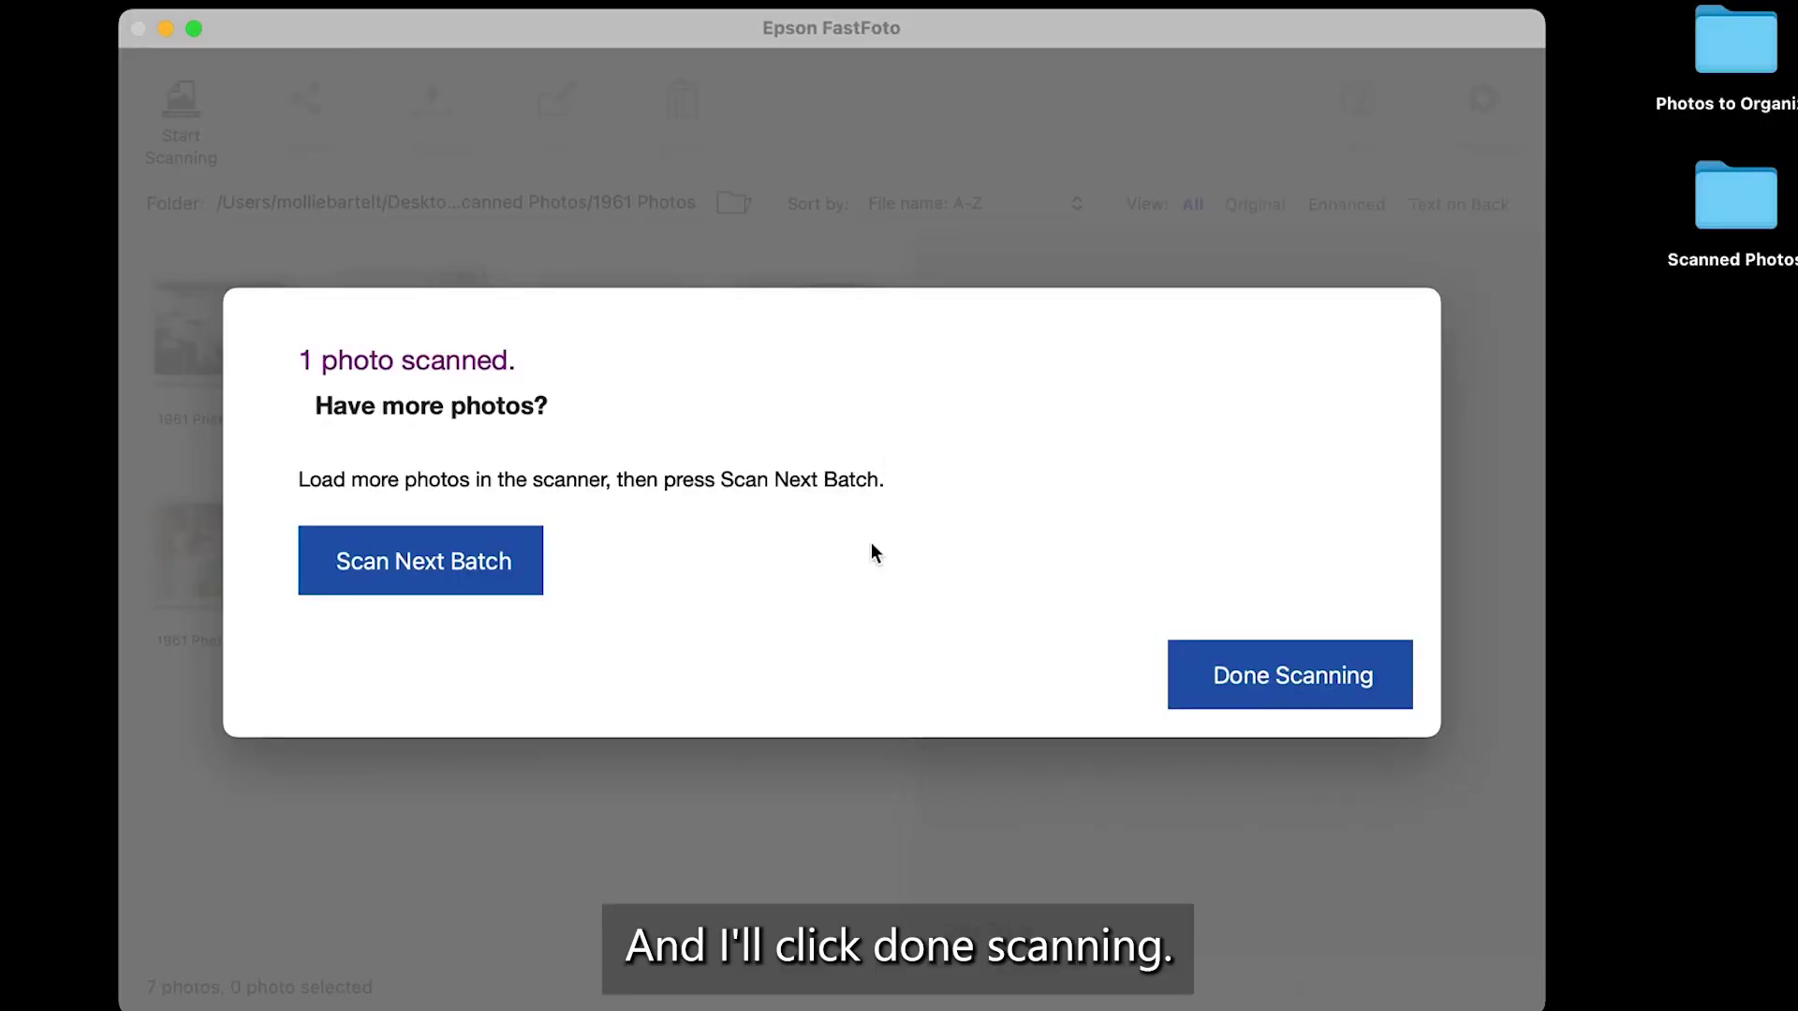
{"action": "left_click", "coordinate": [1217, 700]}
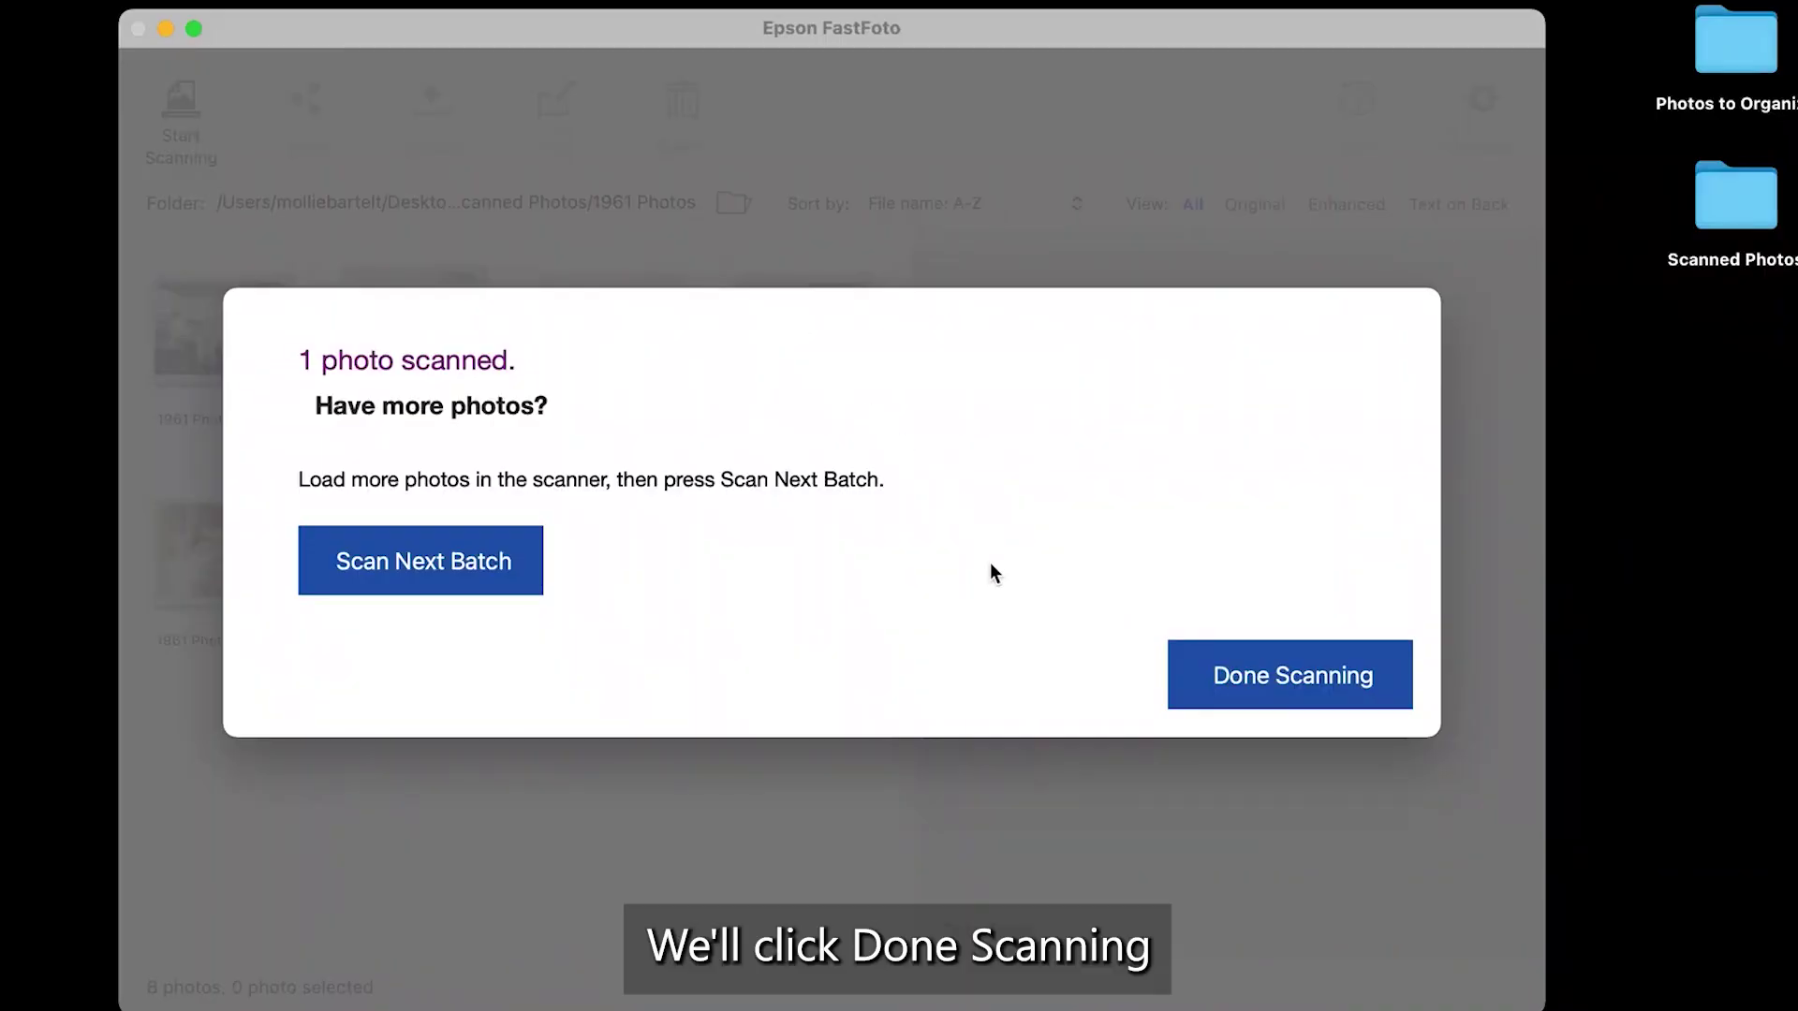
{"action": "left_click", "coordinate": [1305, 689]}
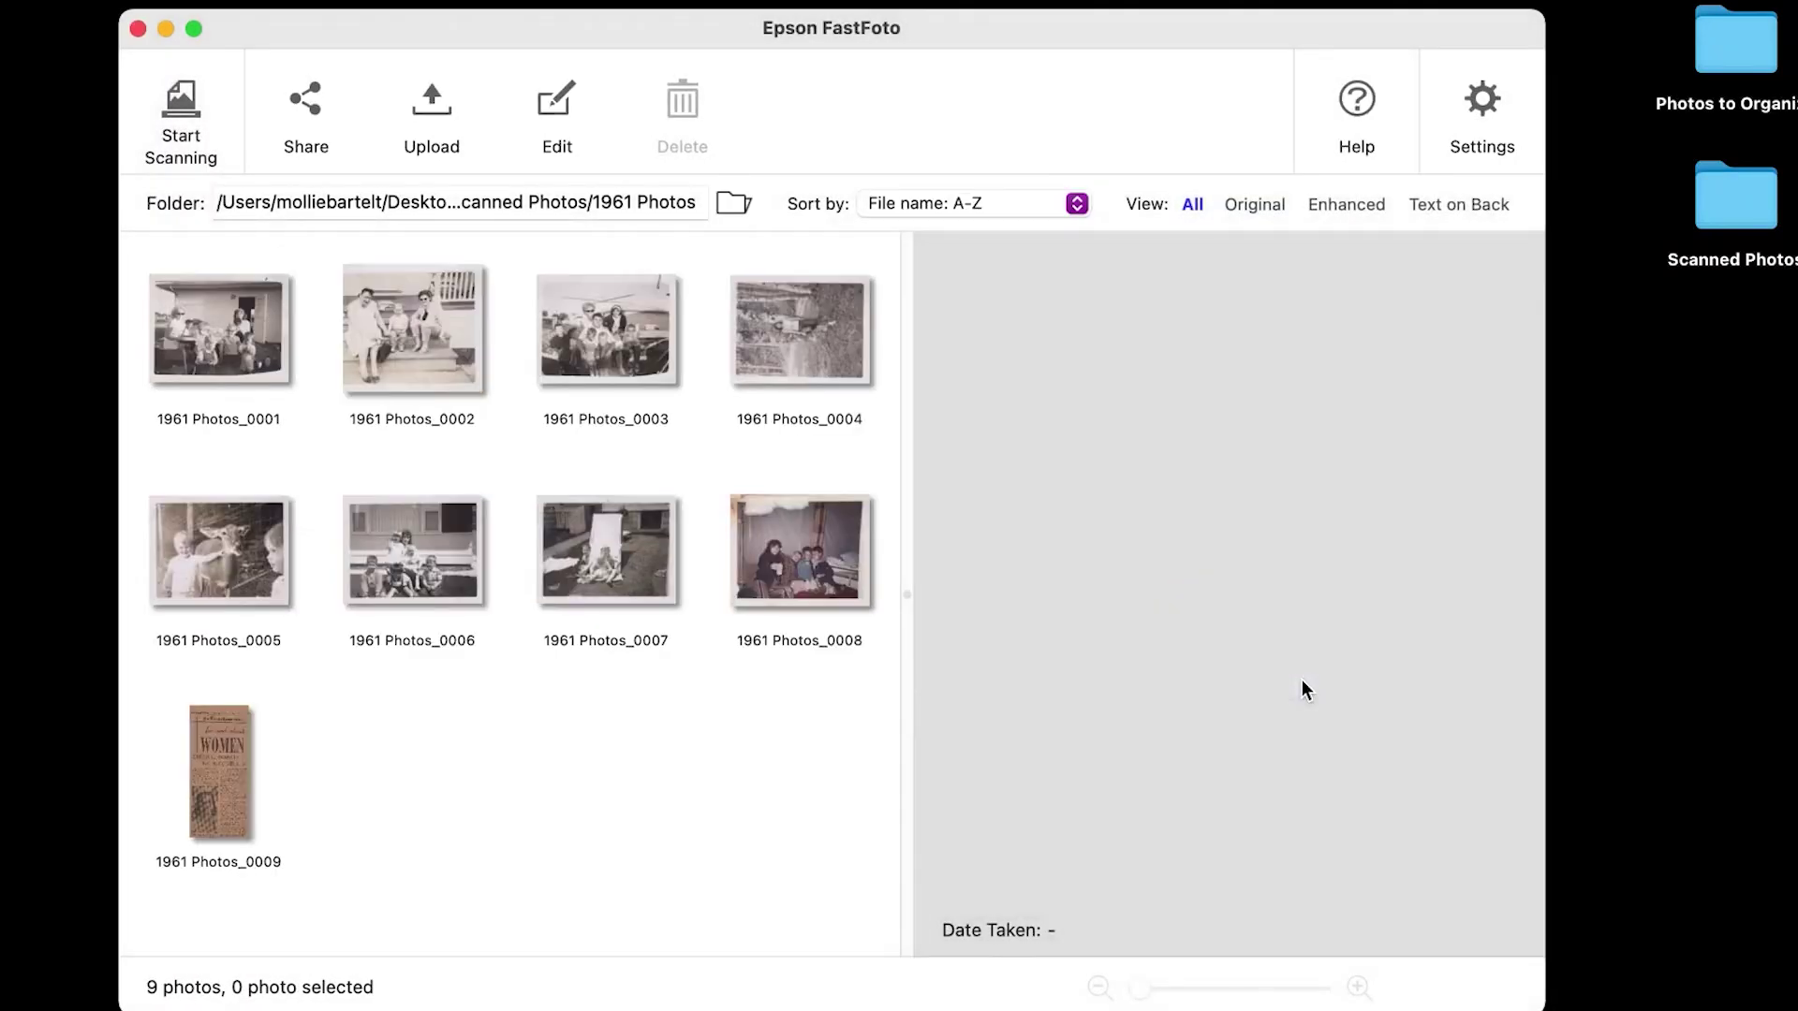
Preview the 'WOMEN' newspaper clipping scan, 1961 Photos_0009.
{"action": "left_click", "coordinate": [198, 809]}
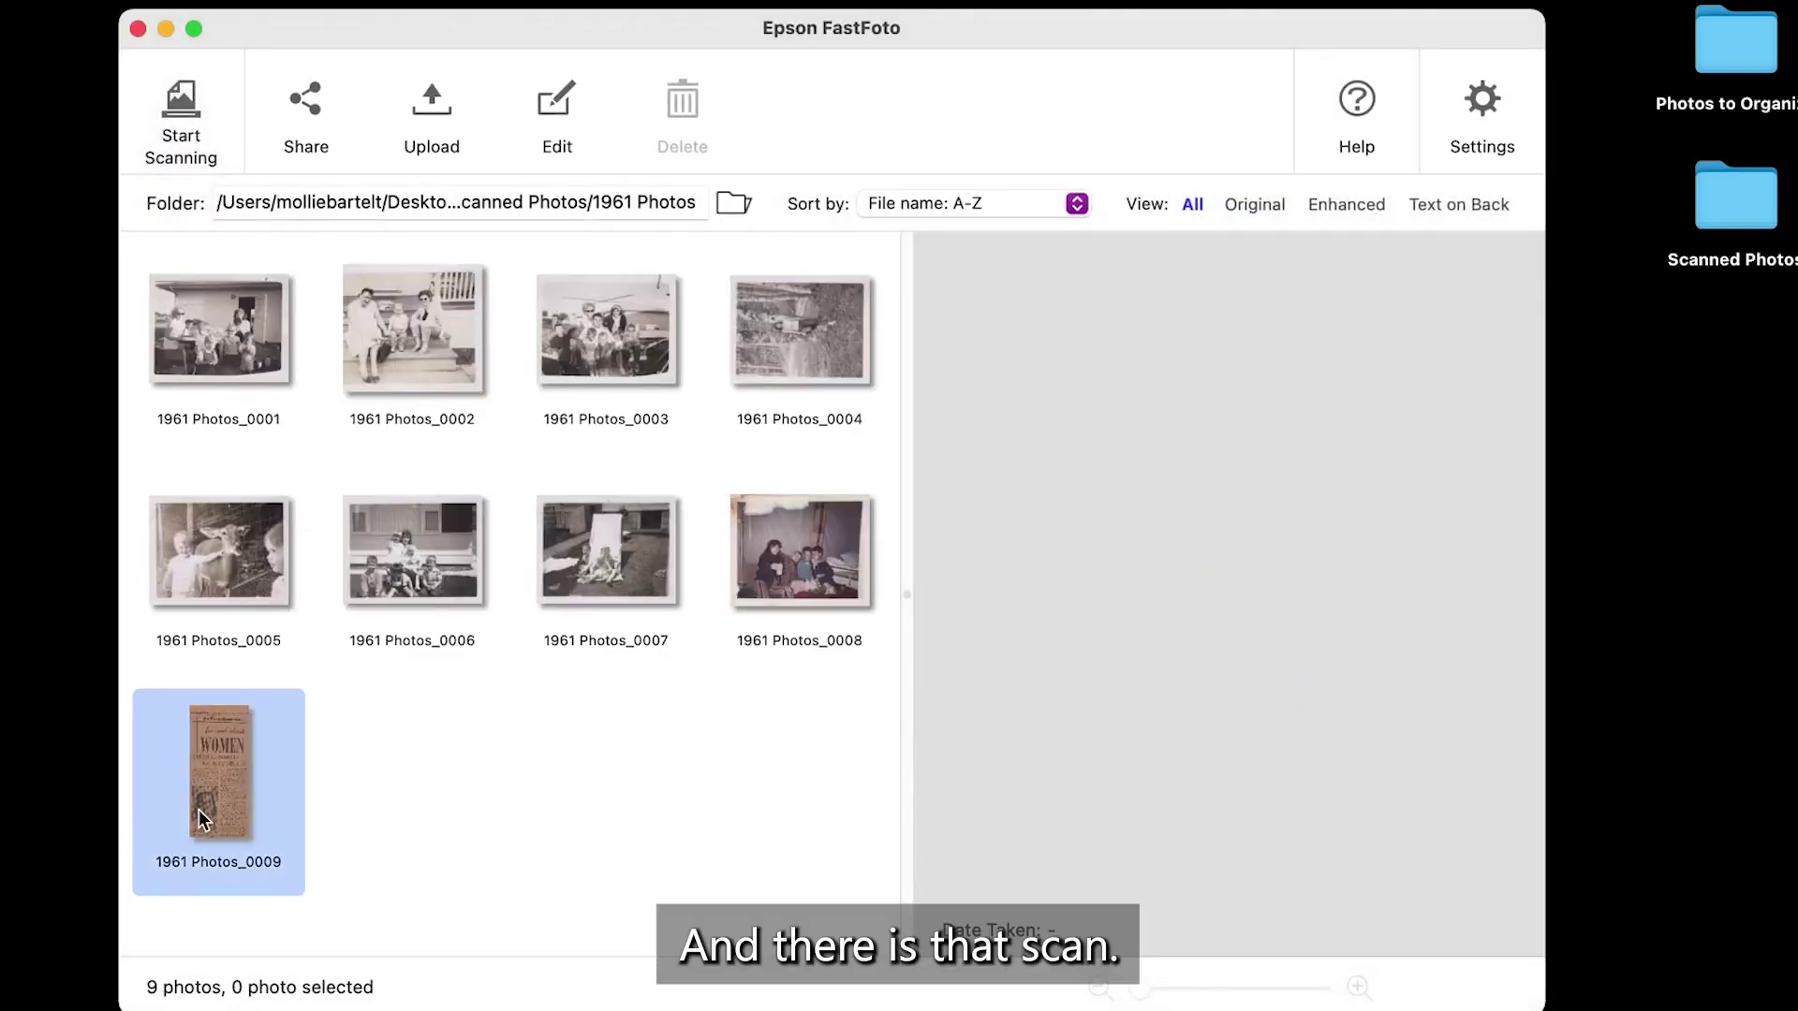